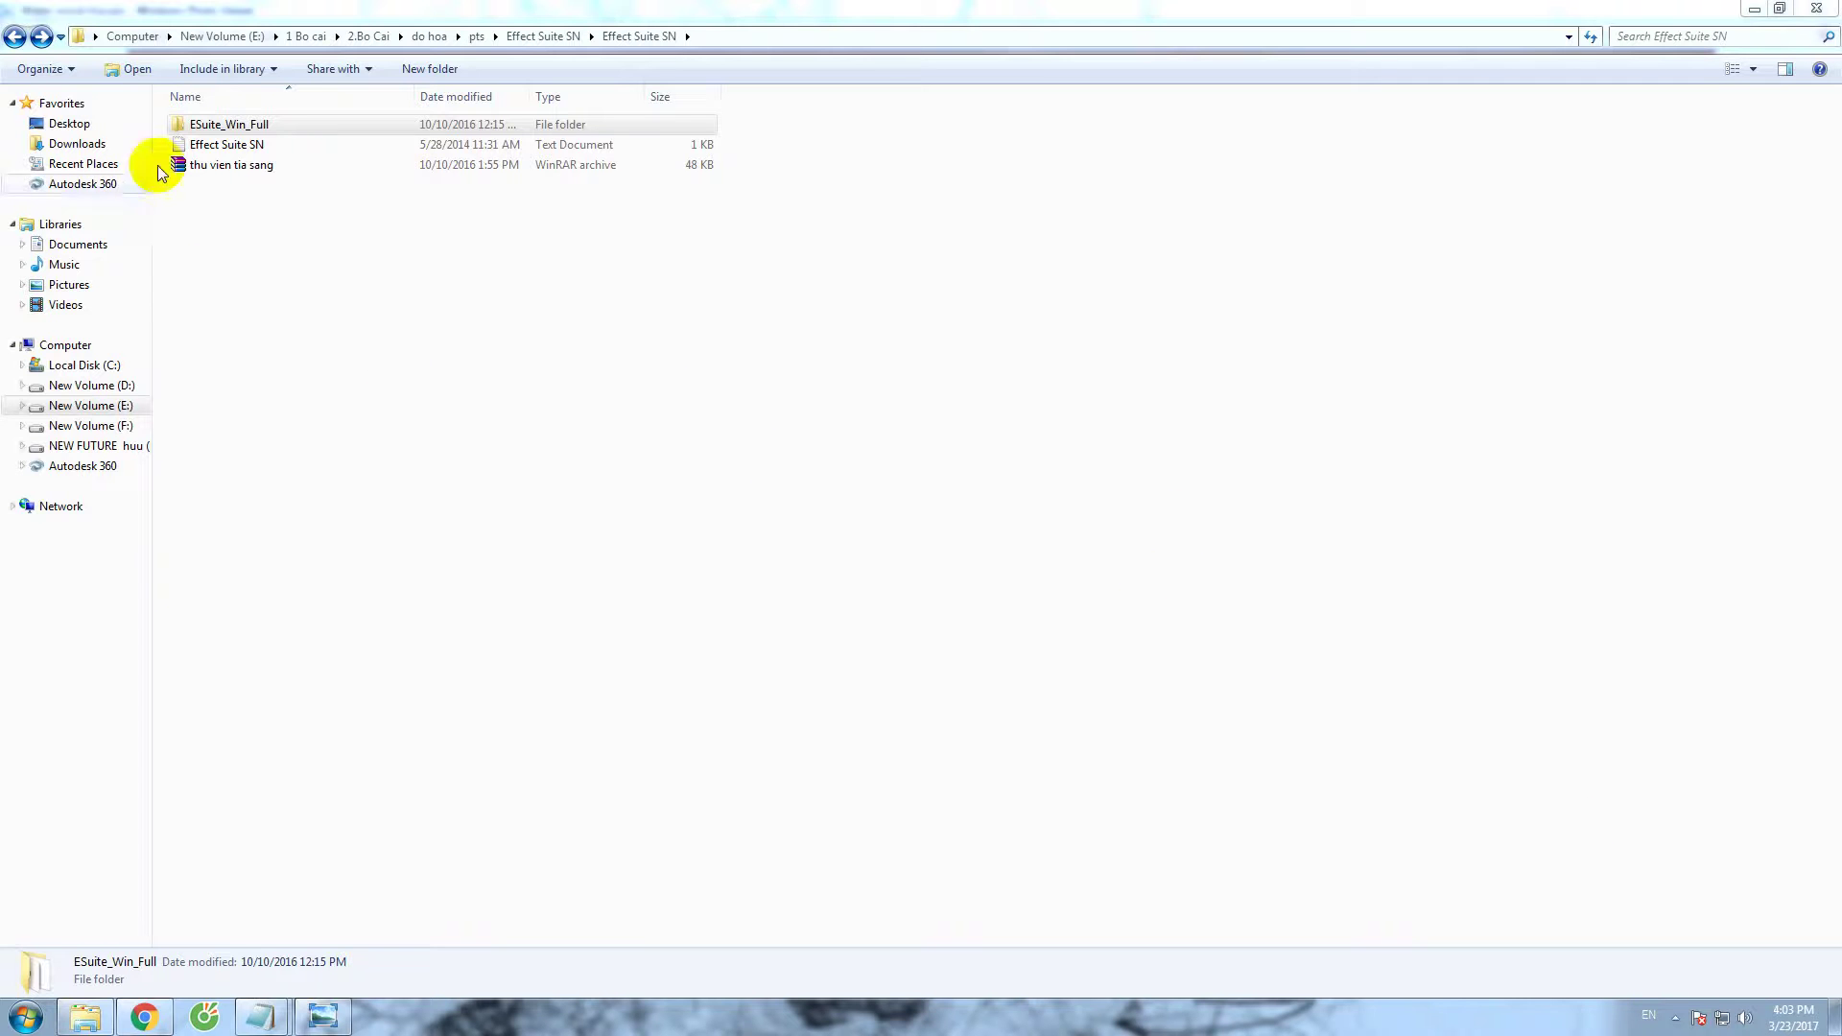
# Open ESuite_Win_Full and bring up the Effects Suite 11.0.1 64-bit installer's context menu.
pyautogui.click(205, 129)
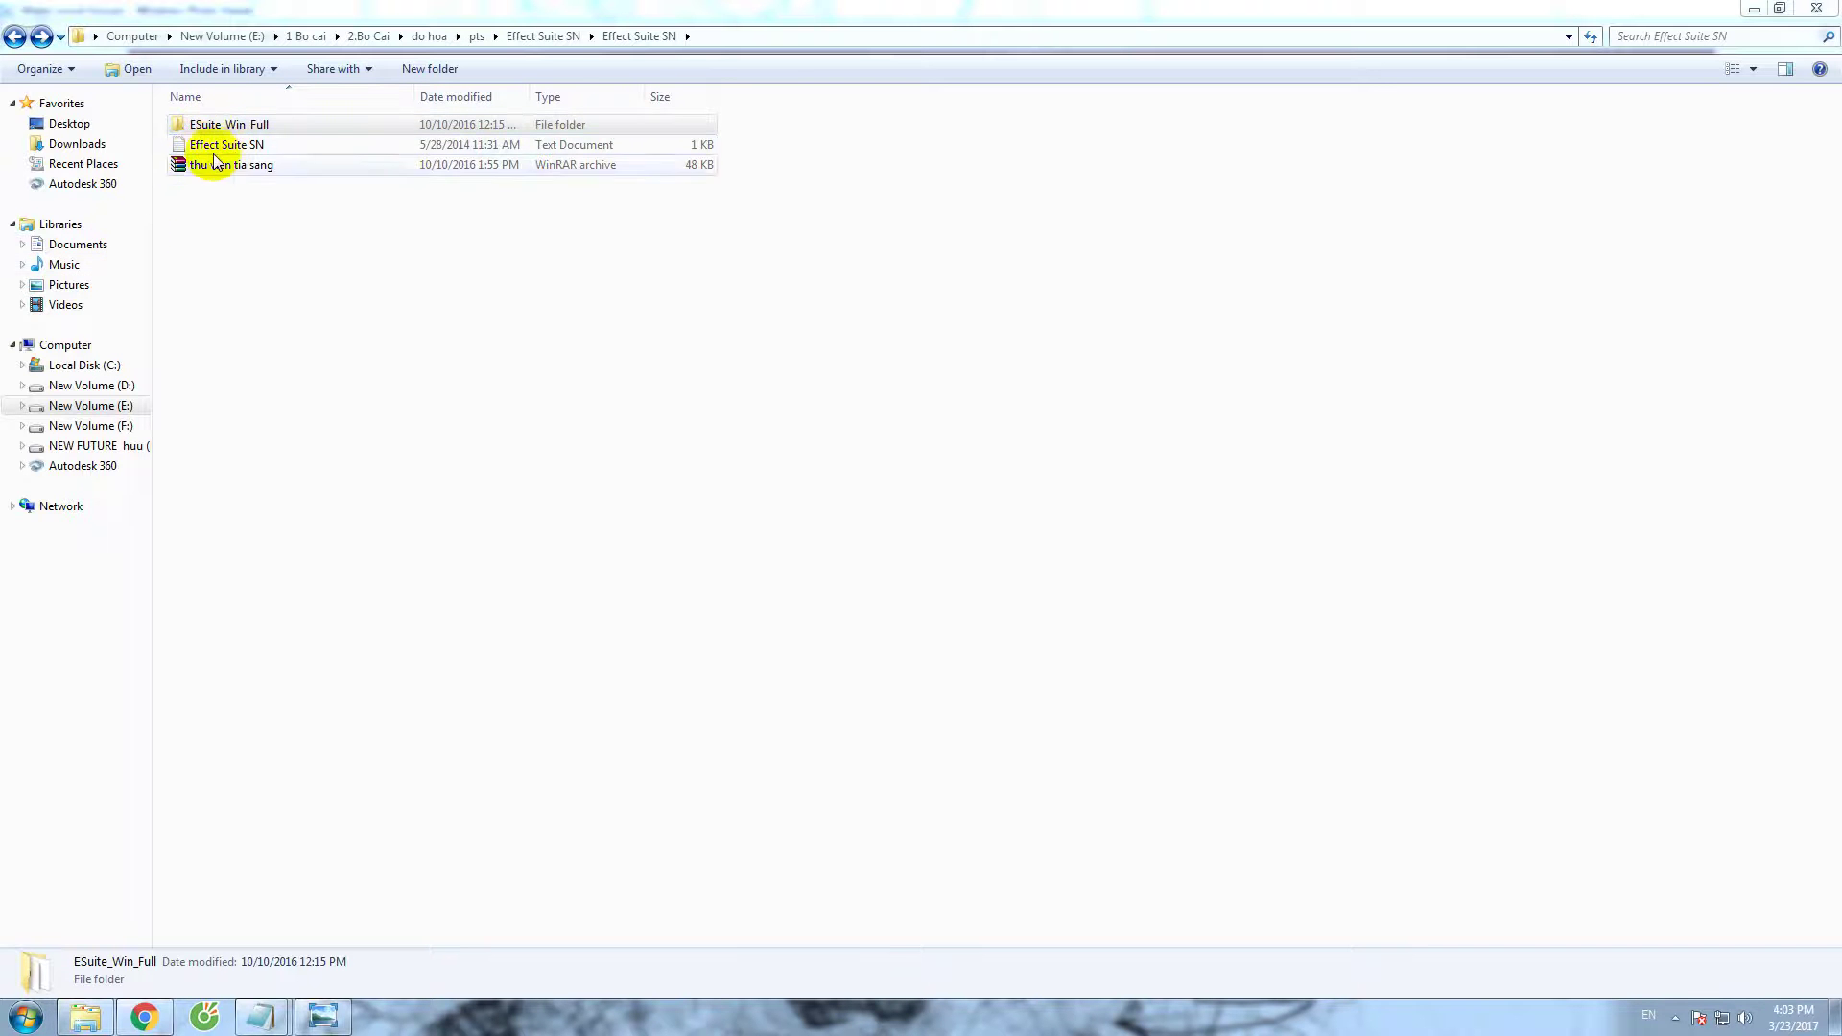
pyautogui.click(248, 126)
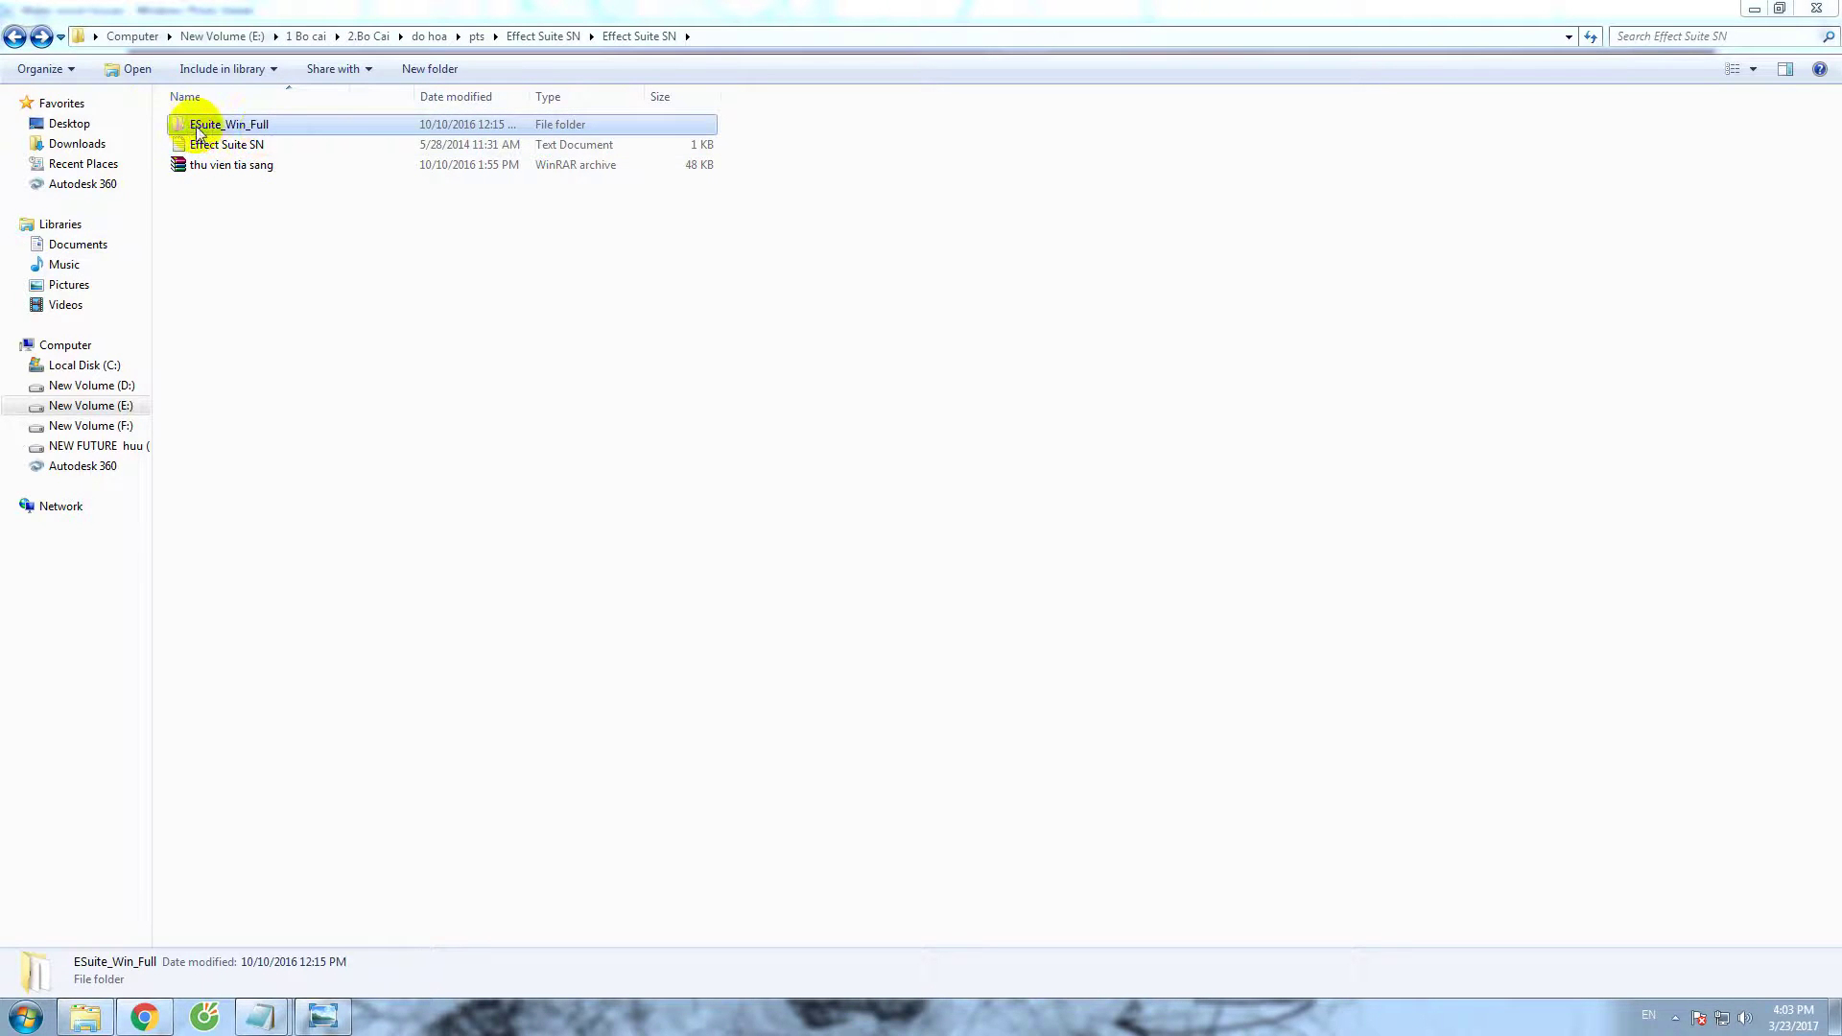
pyautogui.doubleClick(231, 127)
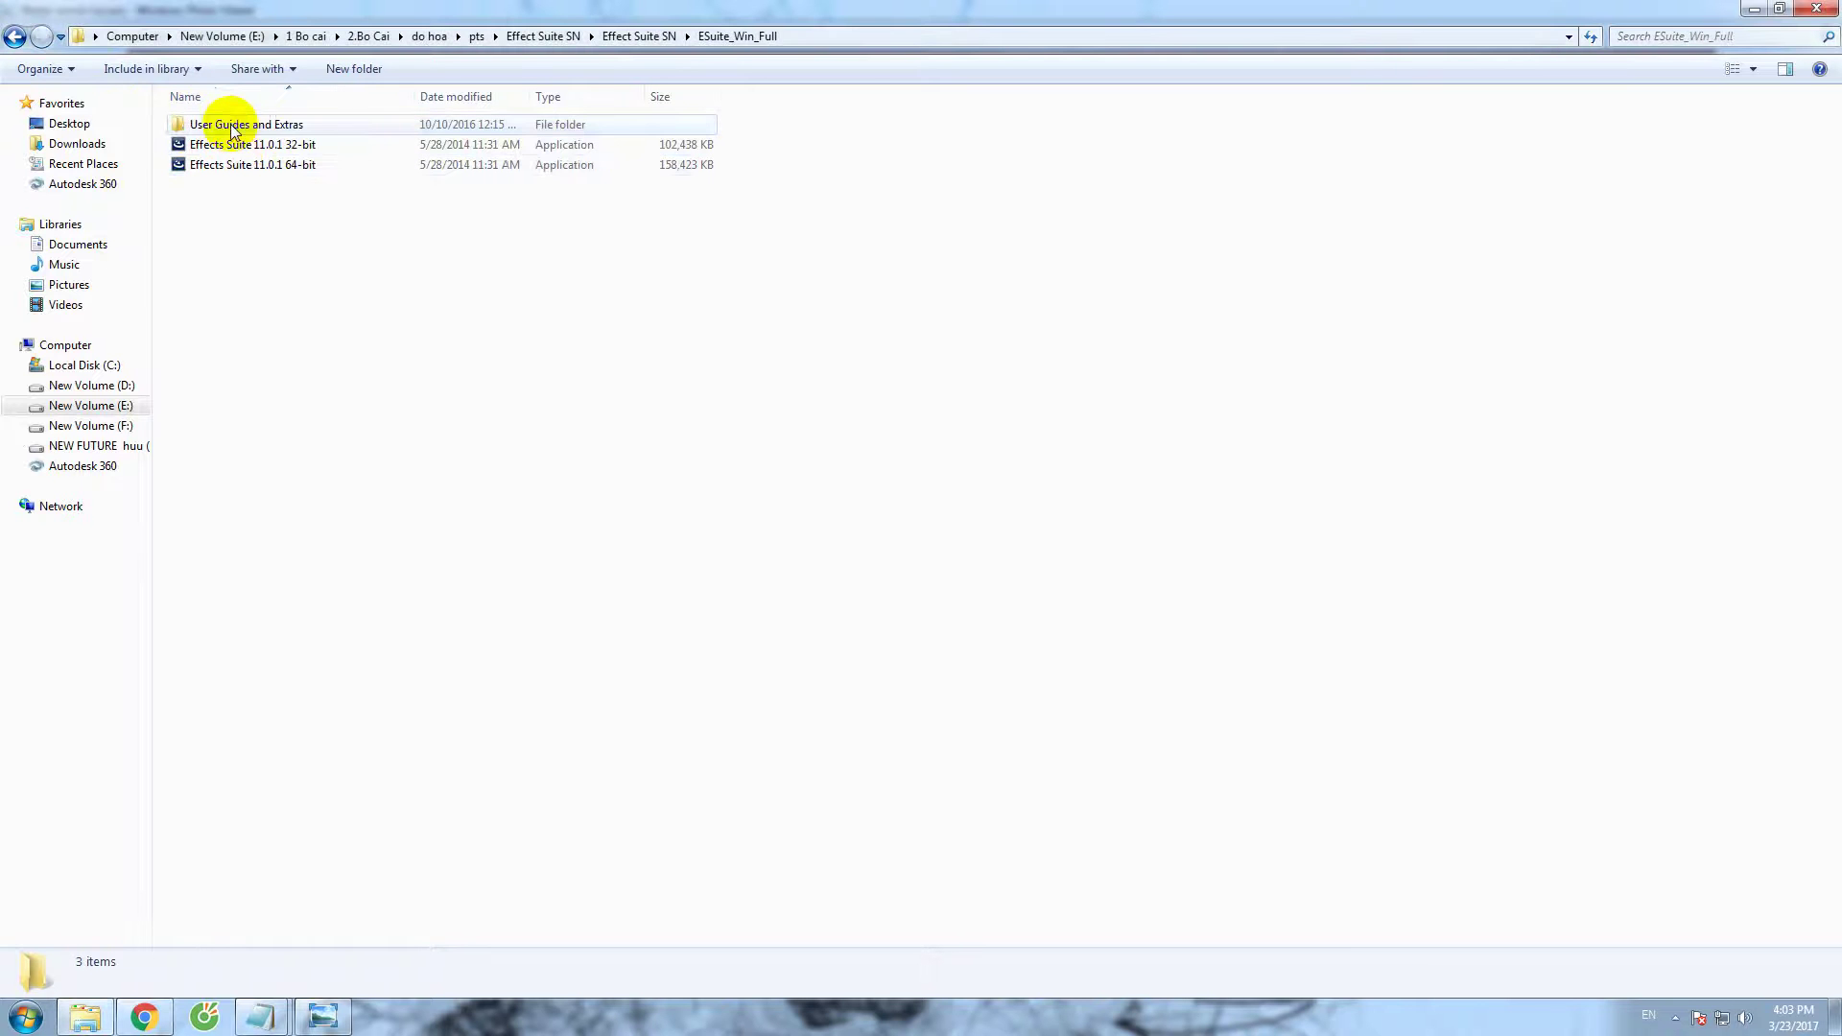
pyautogui.click(273, 168)
pyautogui.rightClick(273, 168)
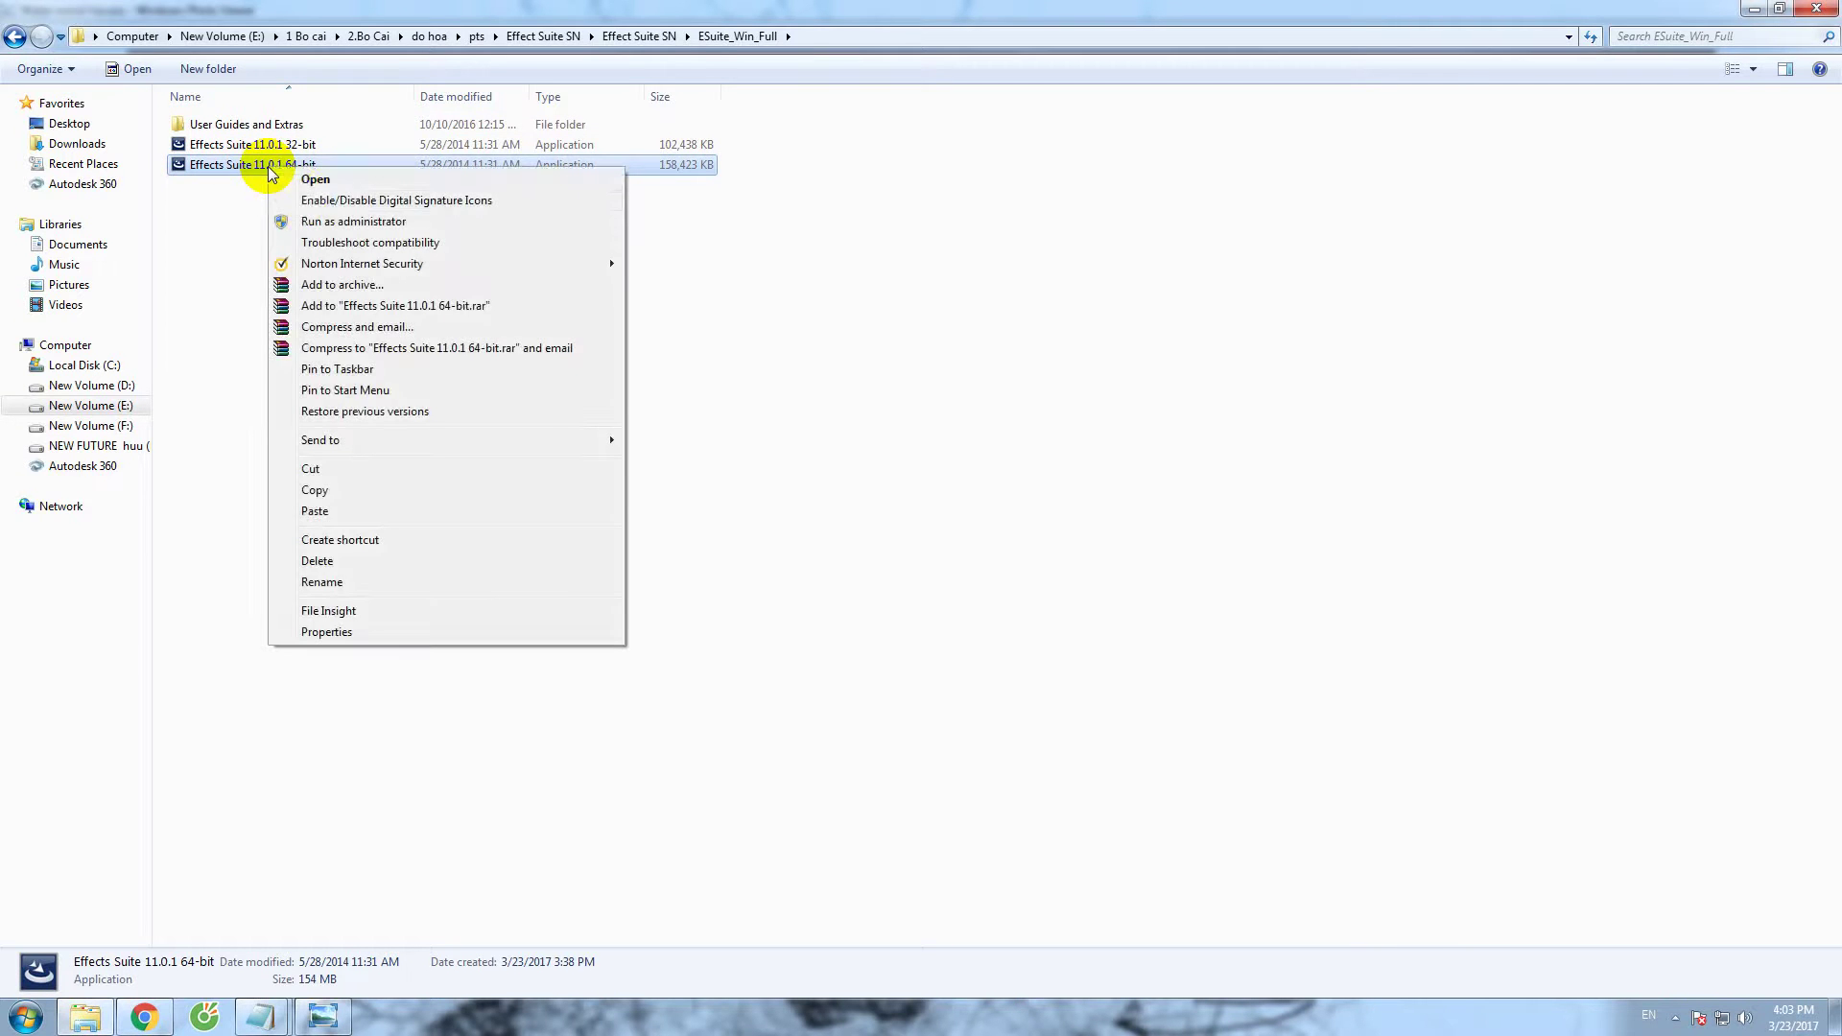
# Run the 64-bit installer as administrator, pass the welcome page, and accept the licence agreement.
pyautogui.click(316, 225)
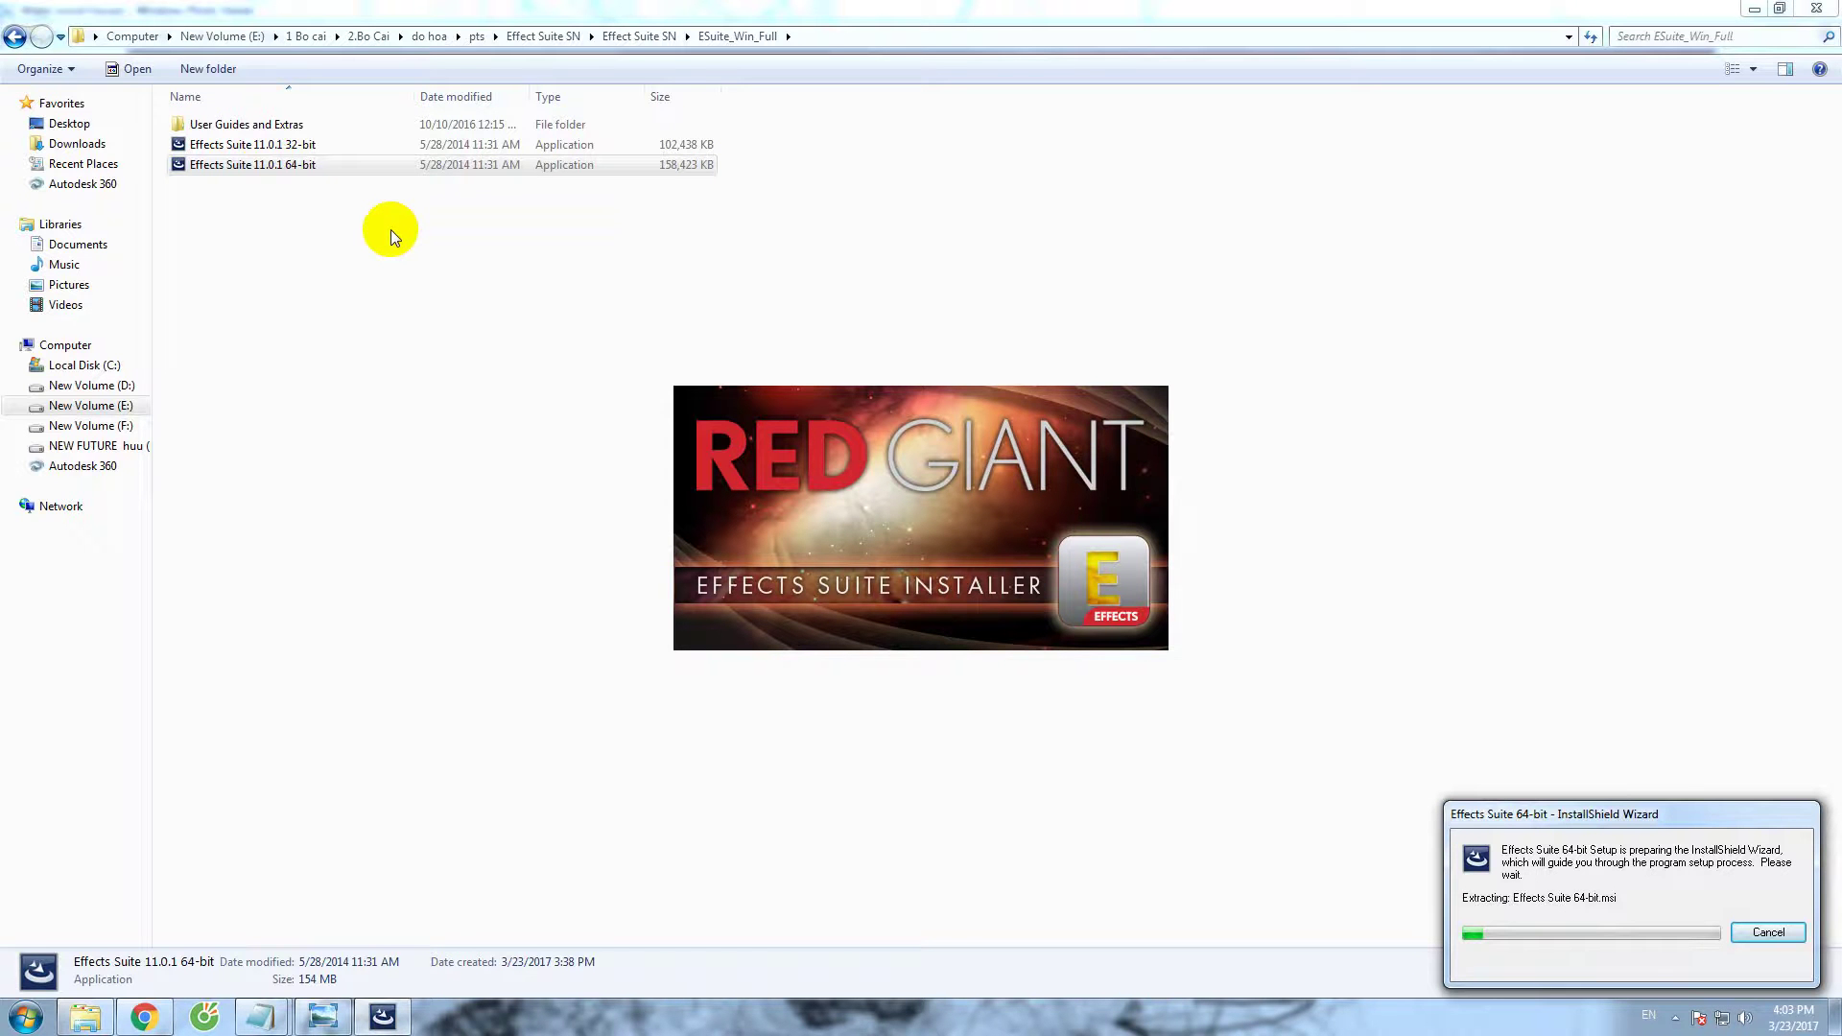
pyautogui.click(1675, 1017)
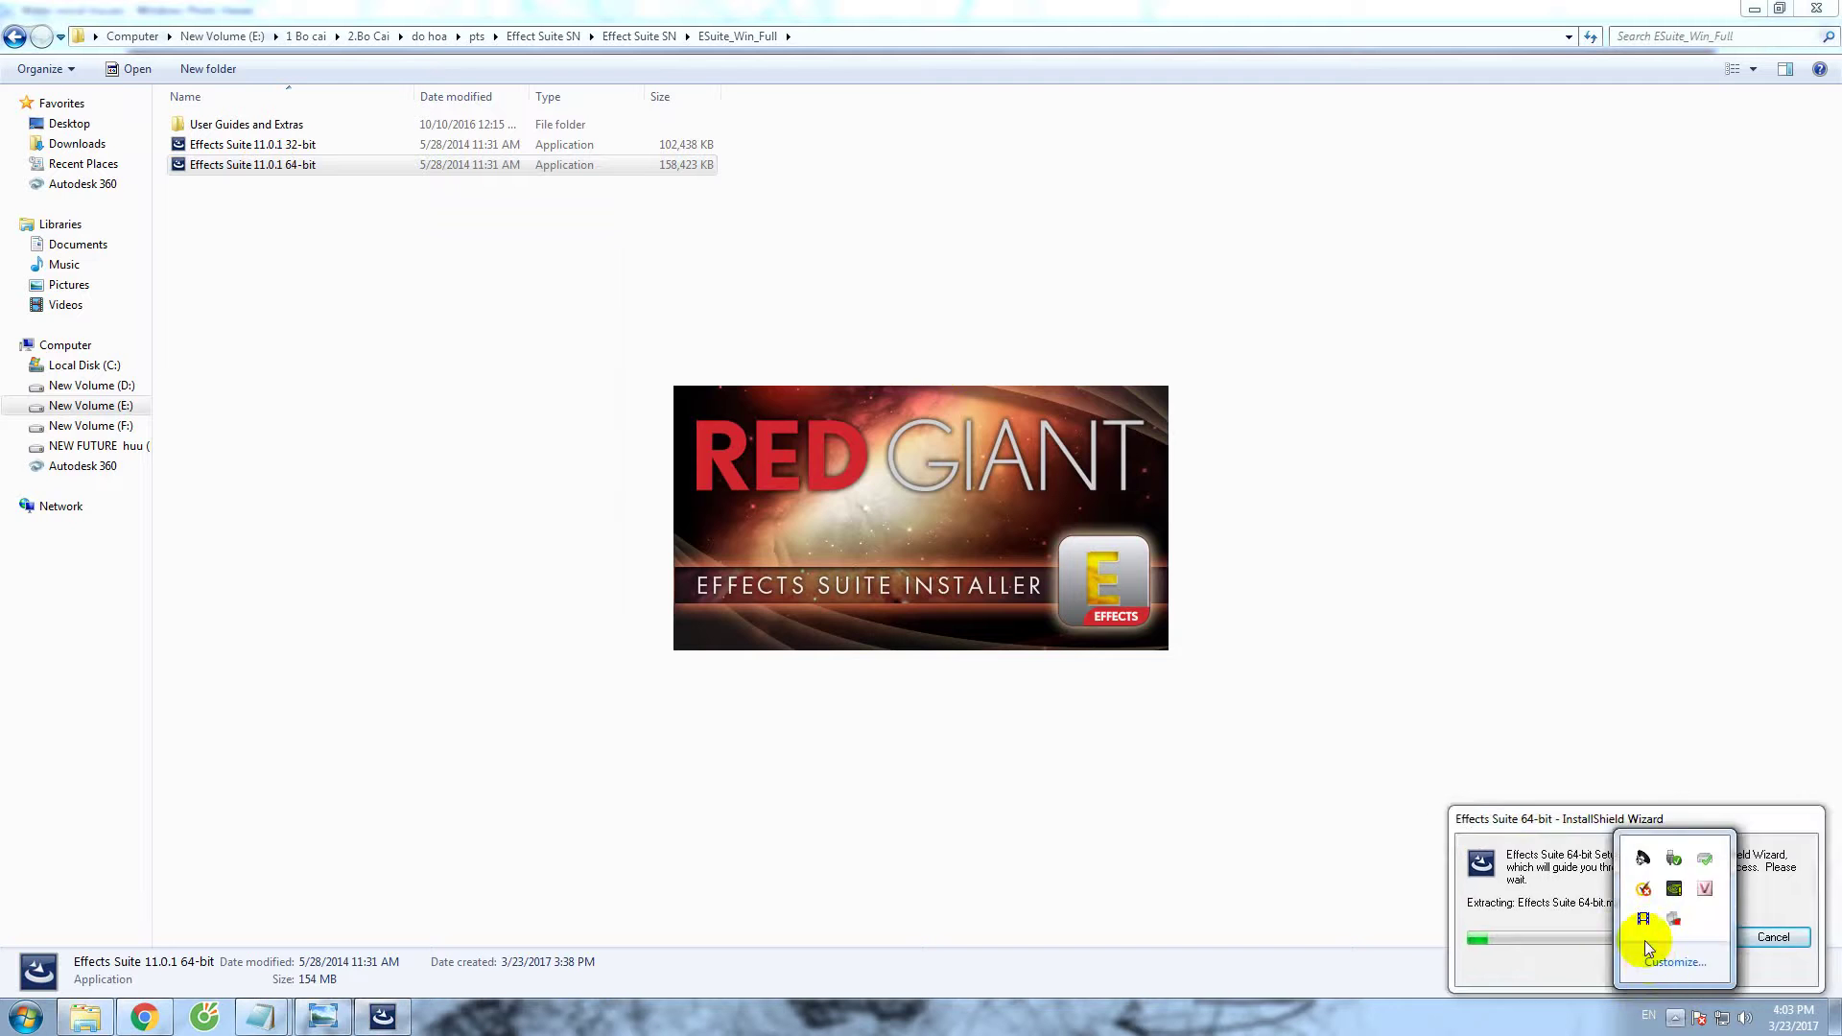
pyautogui.click(1021, 678)
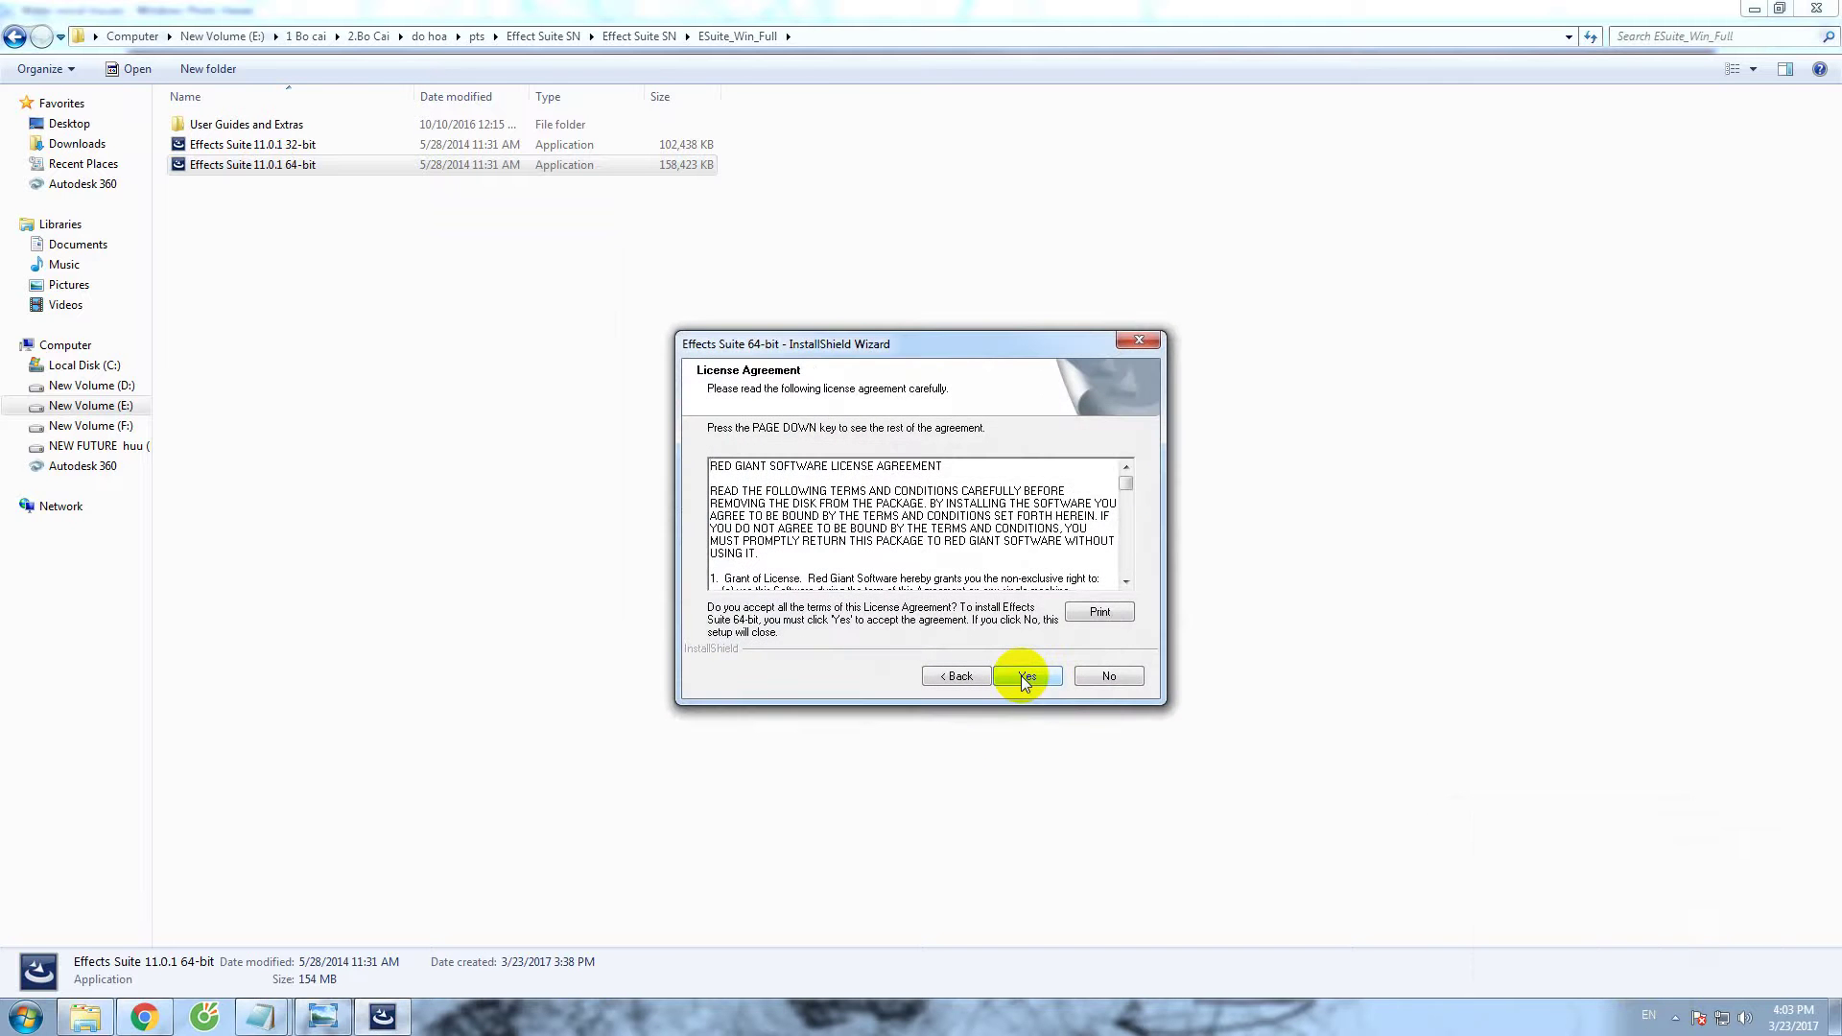
pyautogui.click(1021, 676)
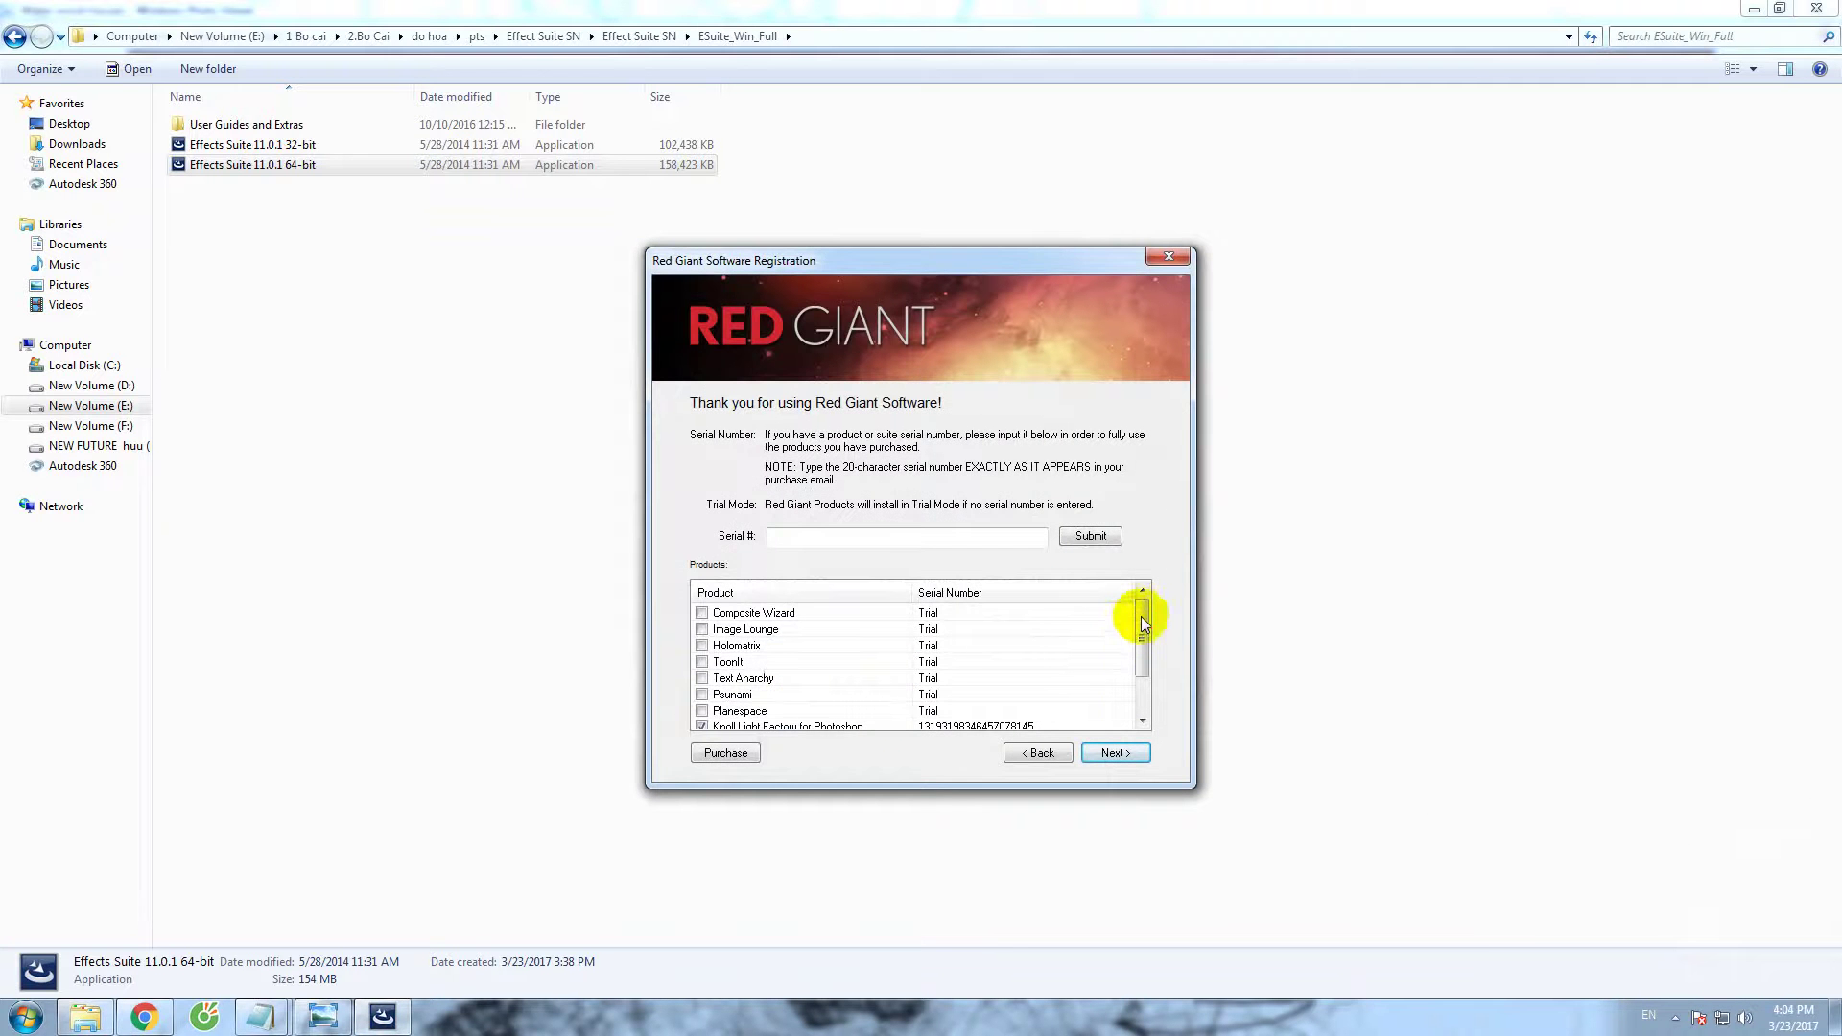
# Scroll the registration product list, focus the Serial # field, and return to the Effect Suite SN folder.
pyautogui.moveTo(1141, 622); pyautogui.dragTo(1143, 700)
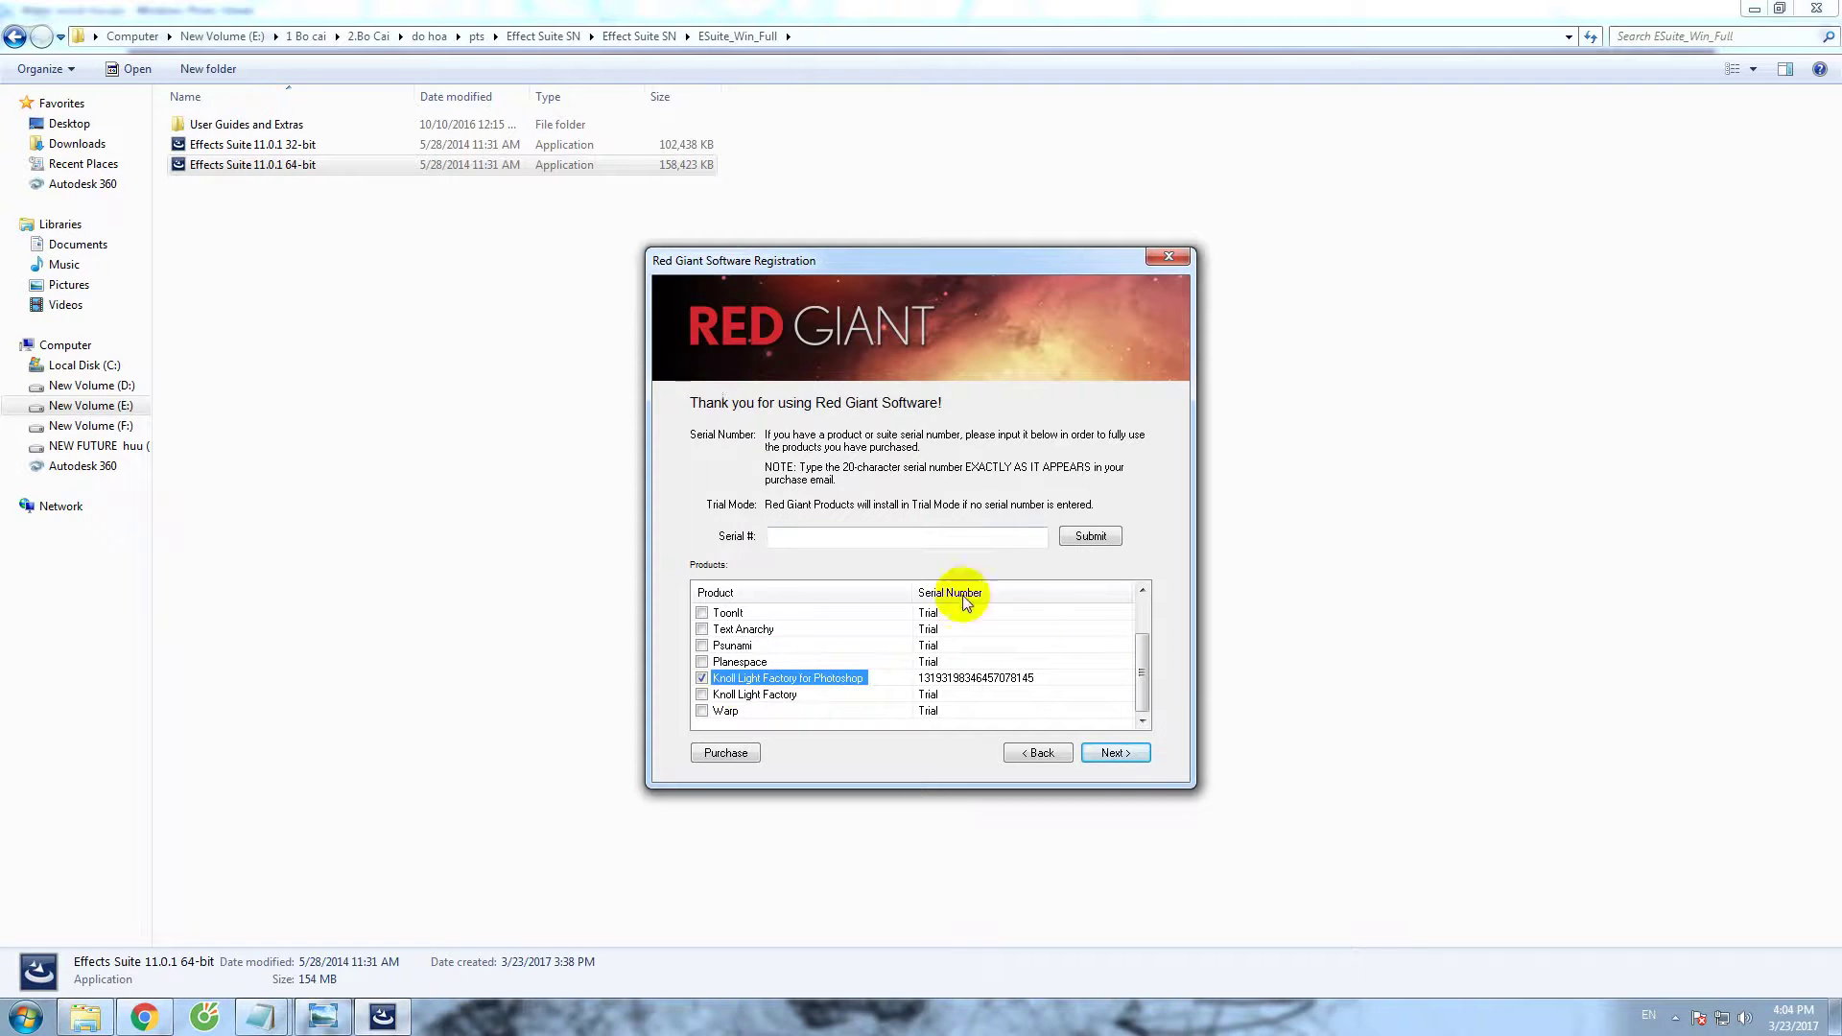
pyautogui.click(880, 535)
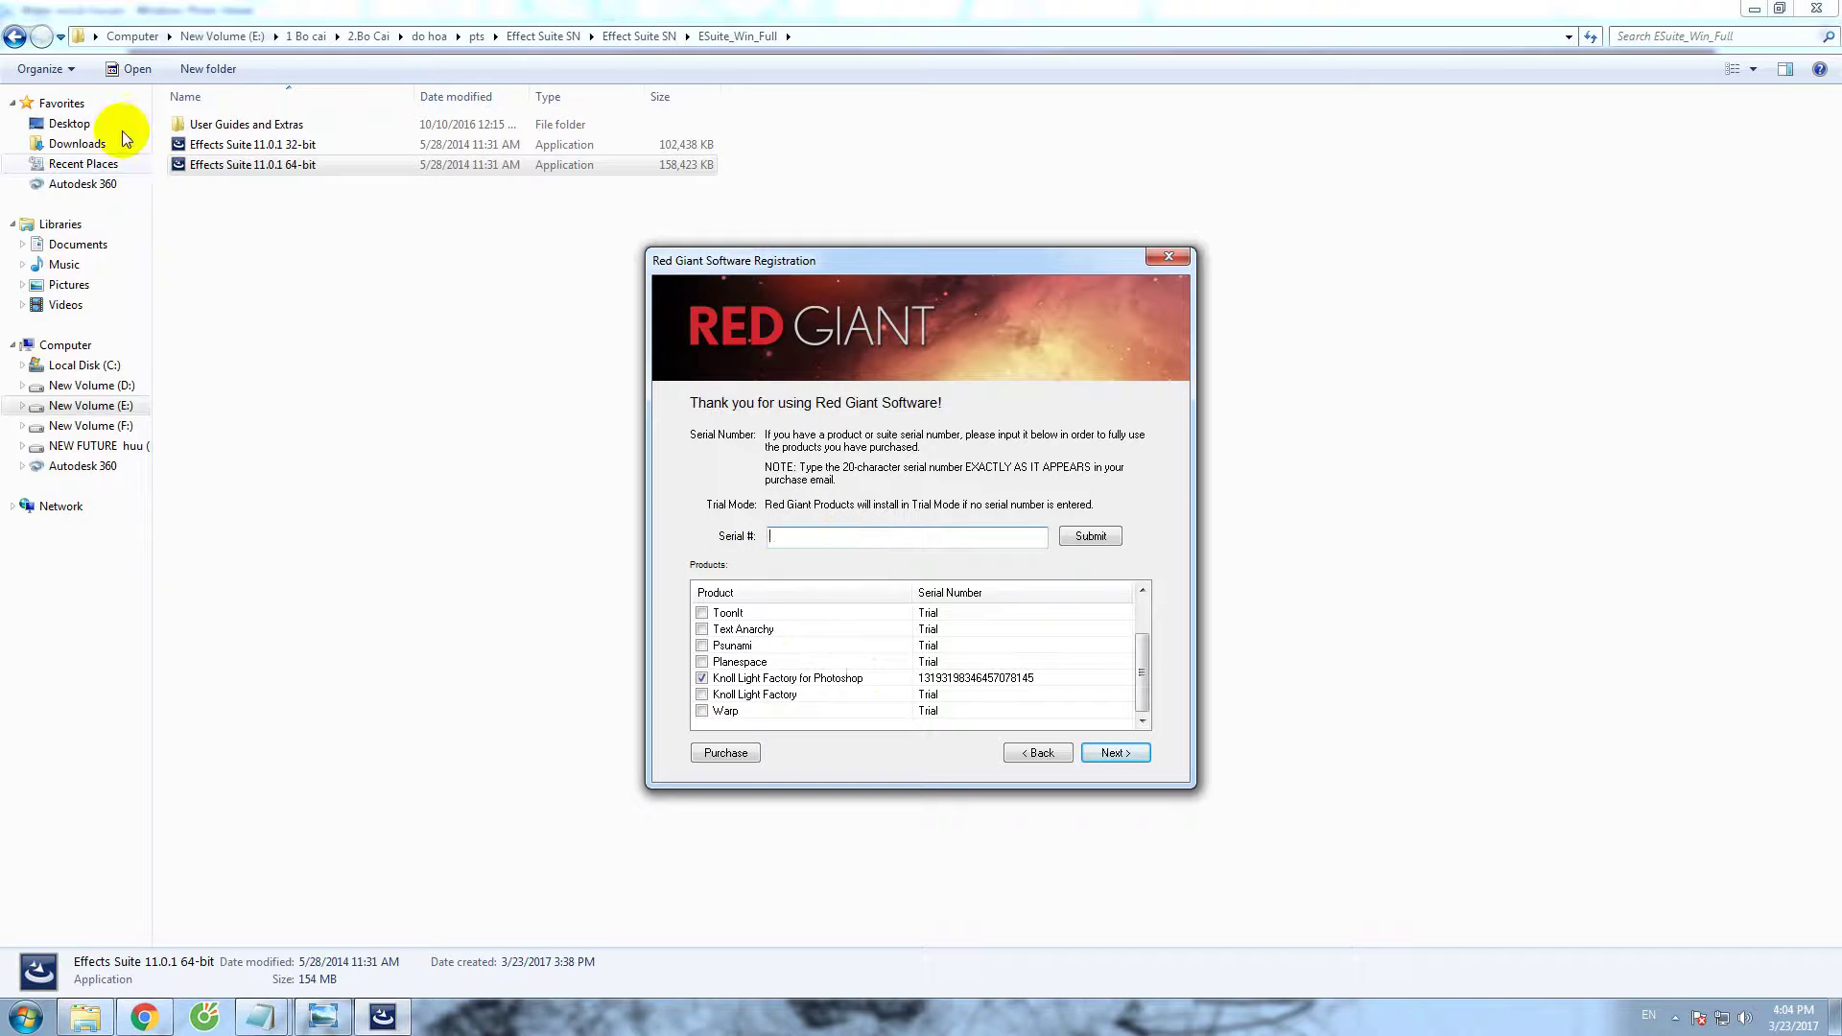
pyautogui.click(14, 42)
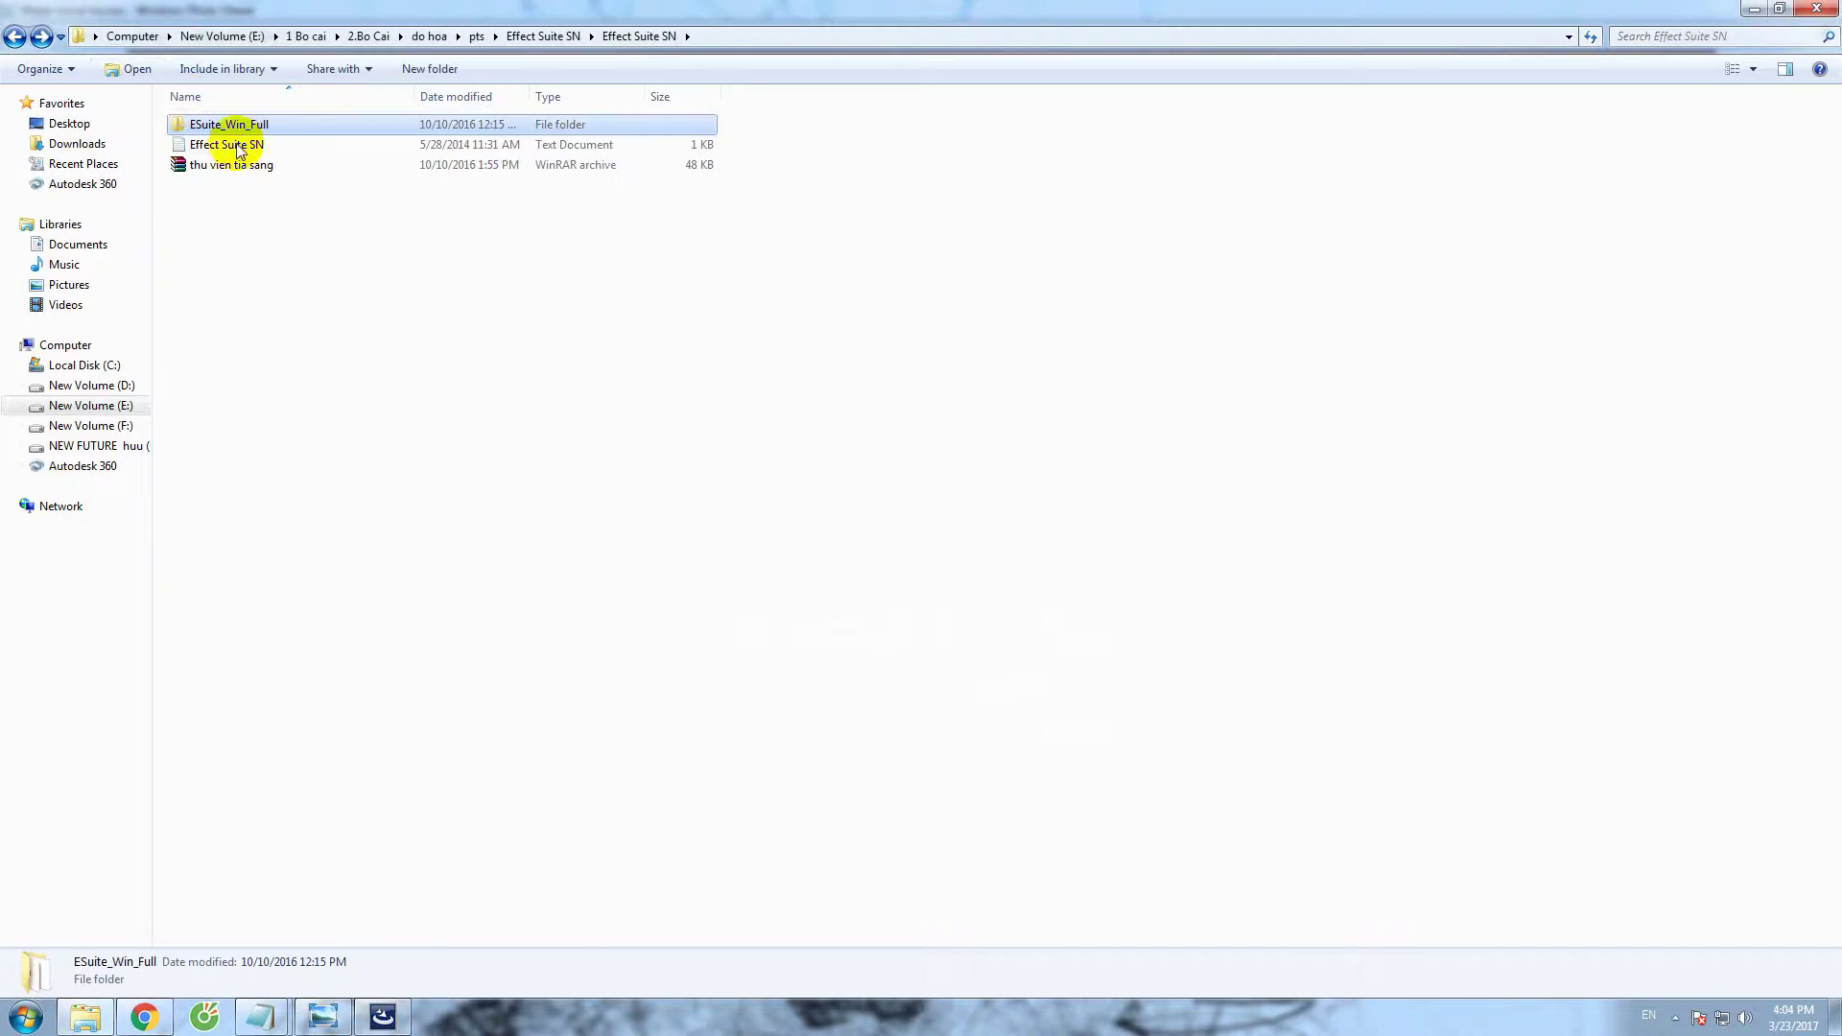
# Copy the Knoll Light Factory Photo 3.2 serial from the Effect Suite SN text file.
pyautogui.doubleClick(266, 146)
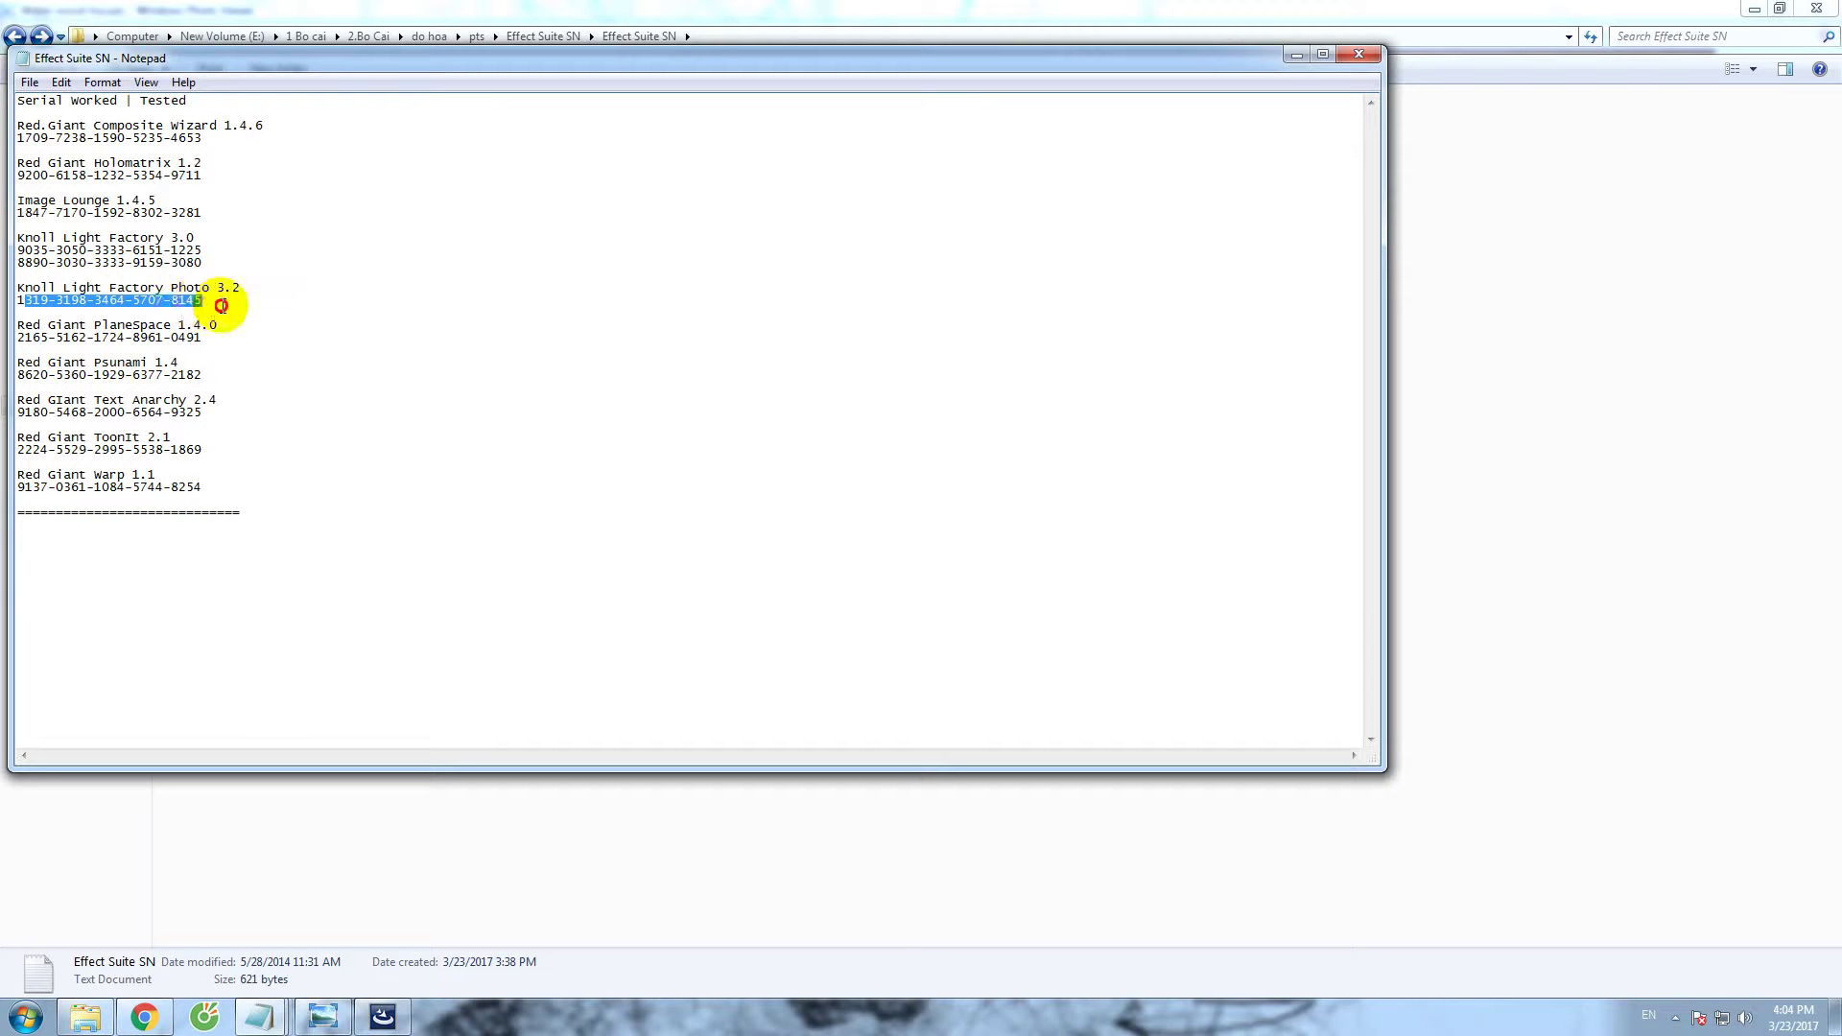
pyautogui.moveTo(207, 301); pyautogui.dragTo(8, 301)
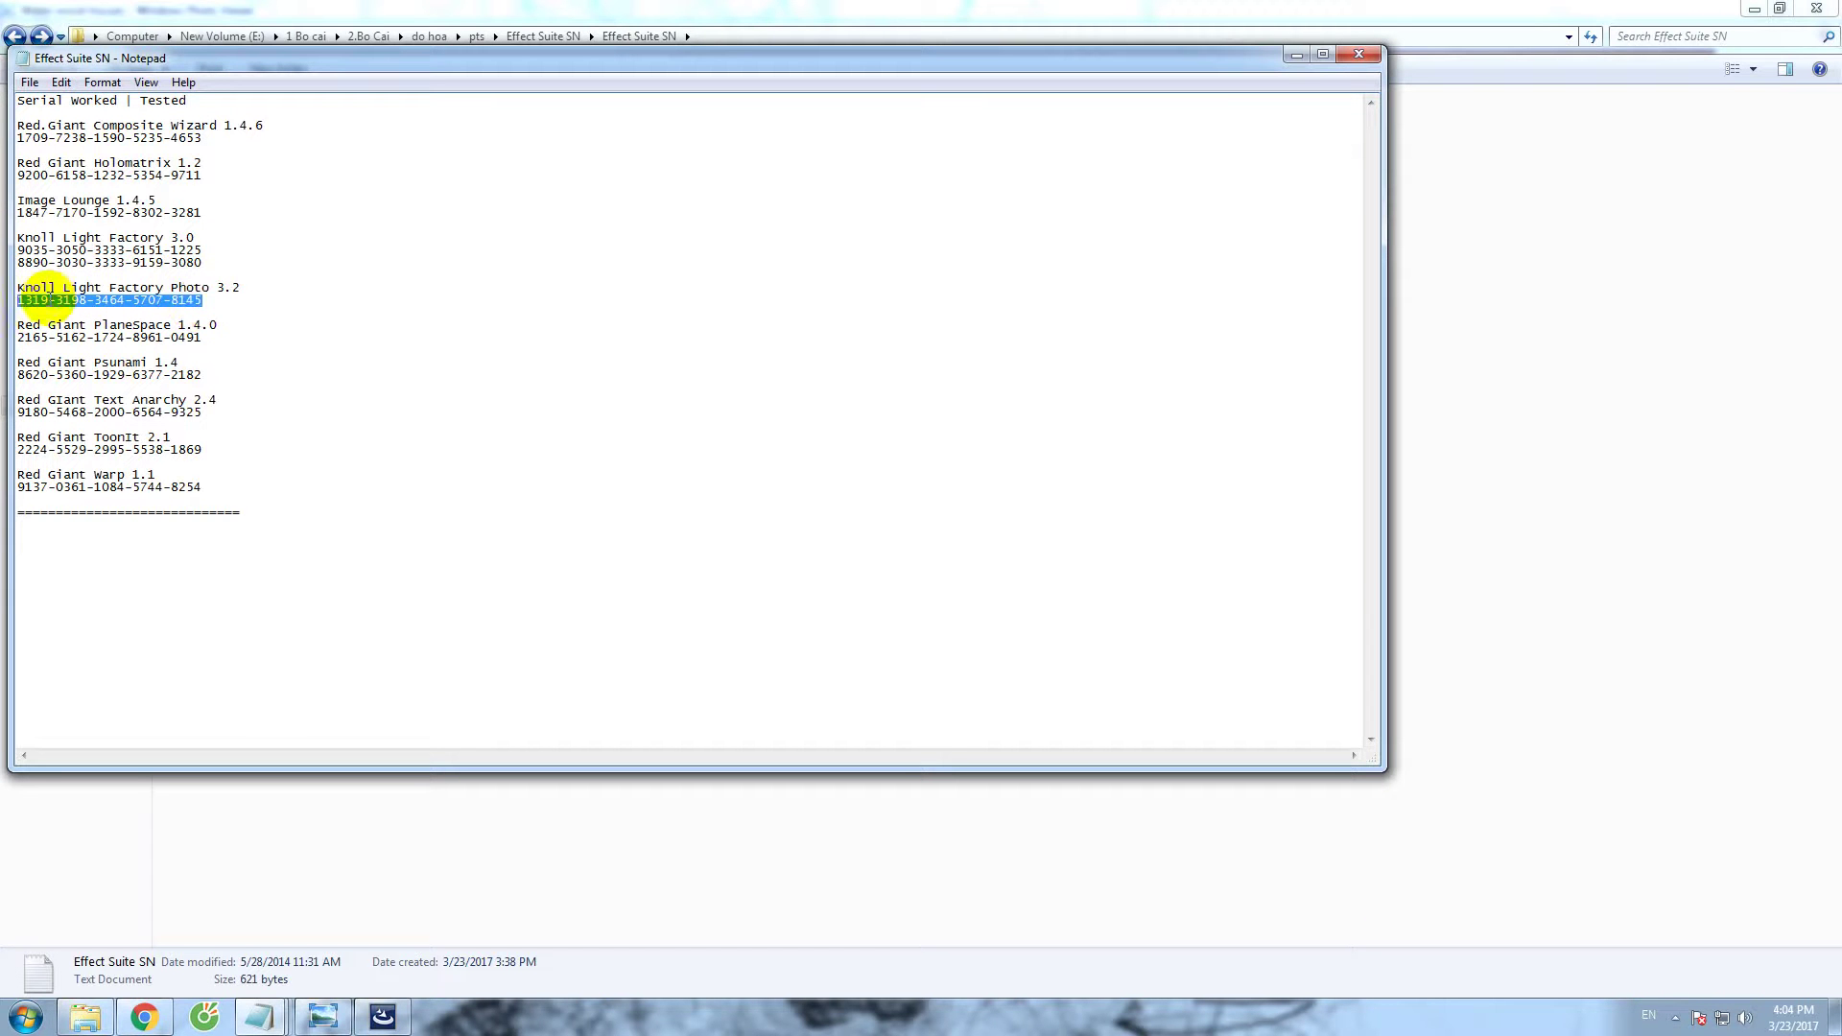
pyautogui.rightClick(49, 298)
pyautogui.click(103, 362)
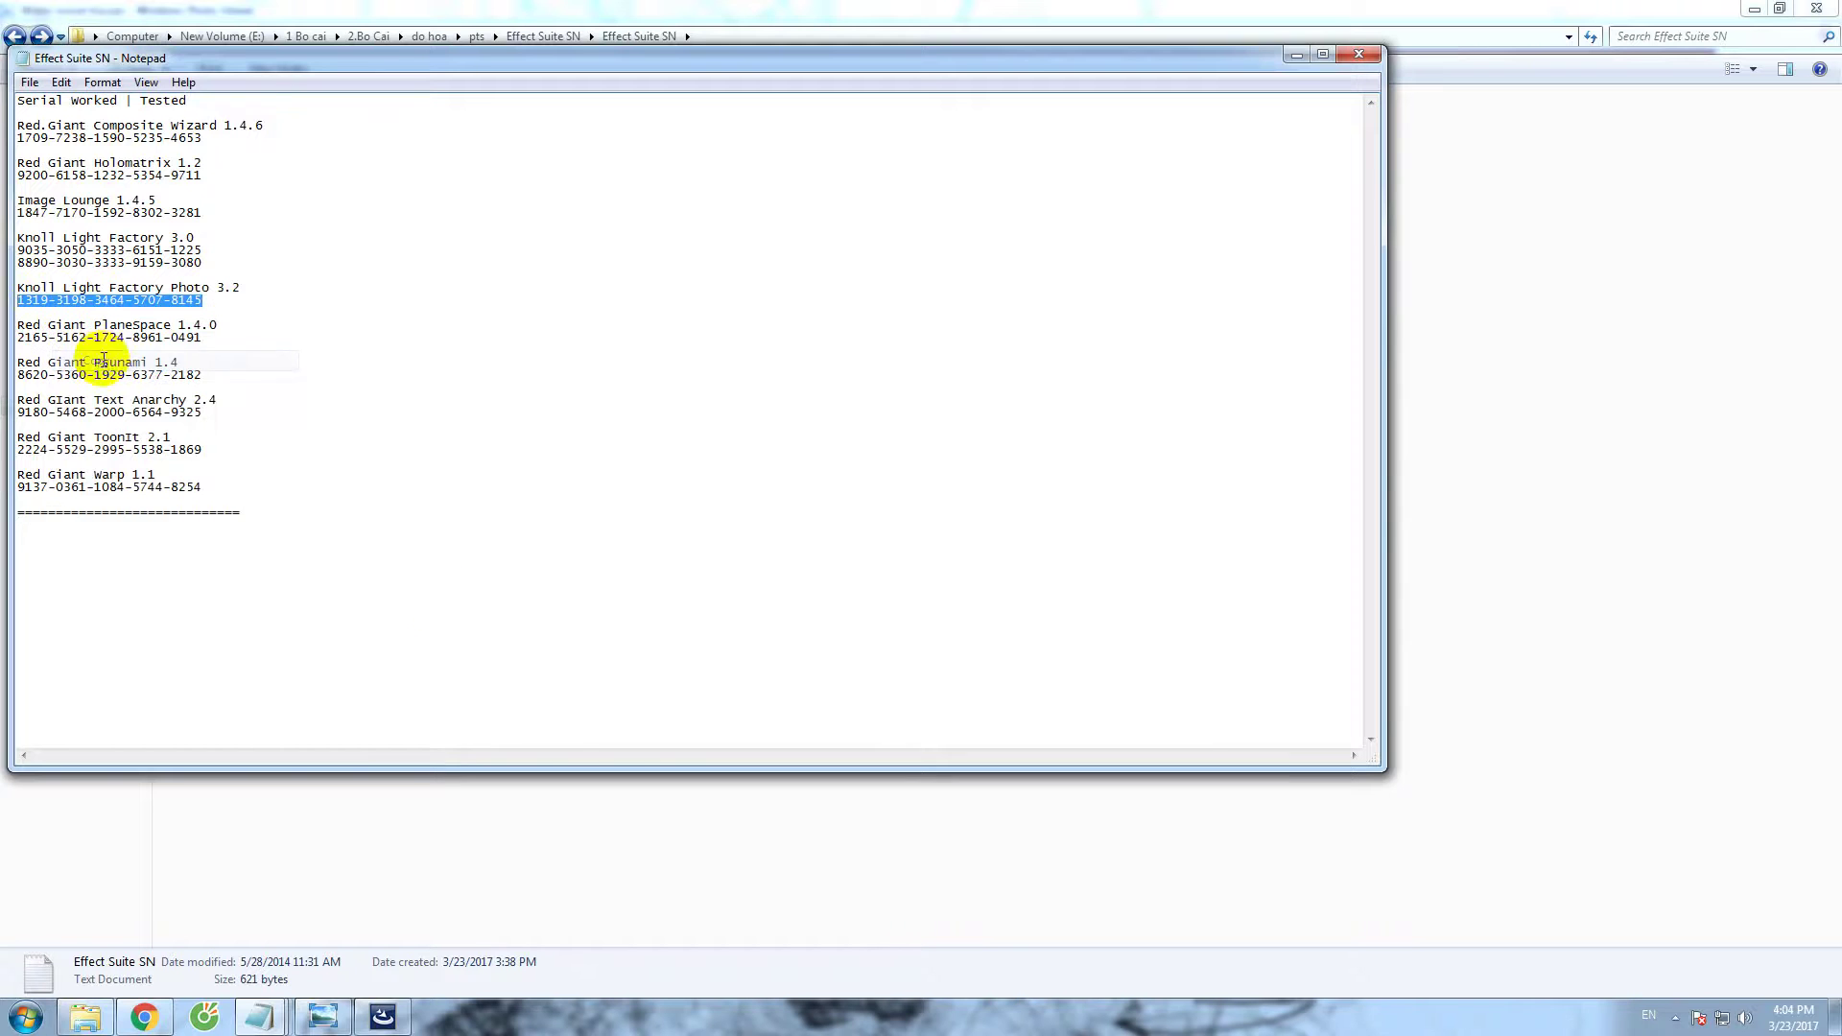
pyautogui.click(382, 1017)
# Paste the copied serial into the Serial # field, submit and confirm it, then continue.
pyautogui.click(919, 538)
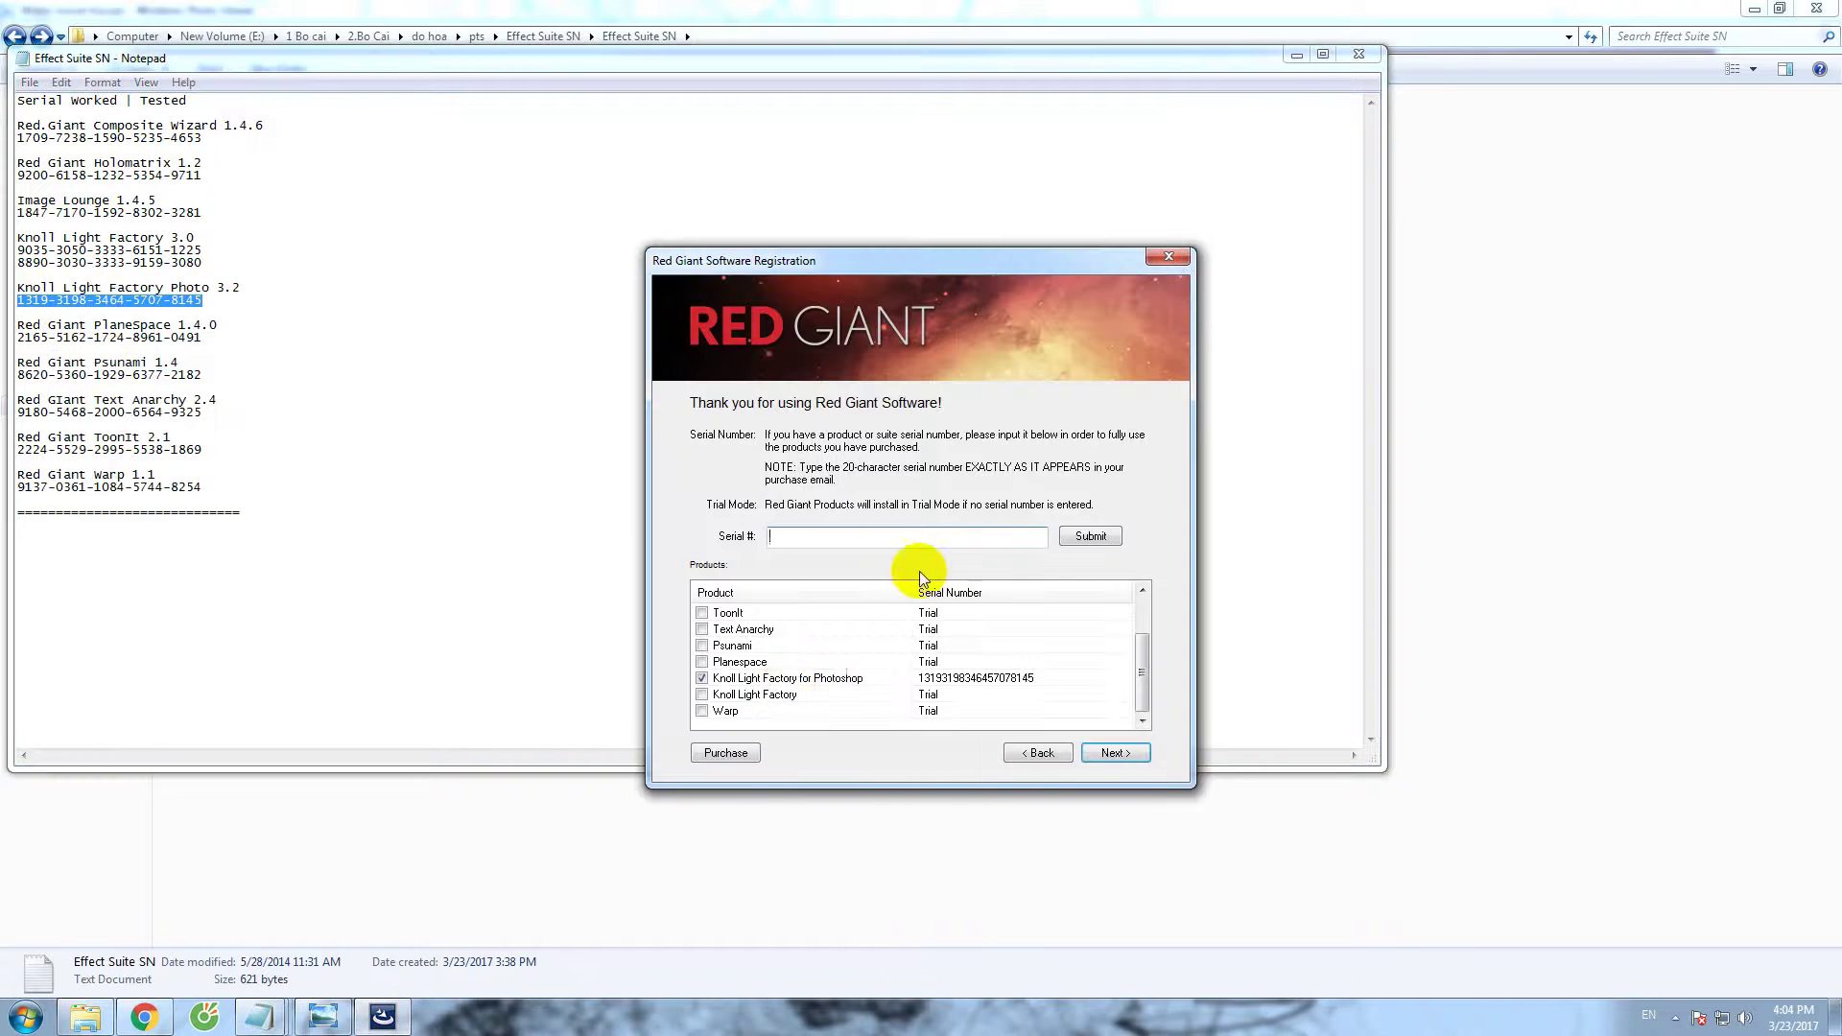
pyautogui.rightClick(903, 537)
pyautogui.click(939, 628)
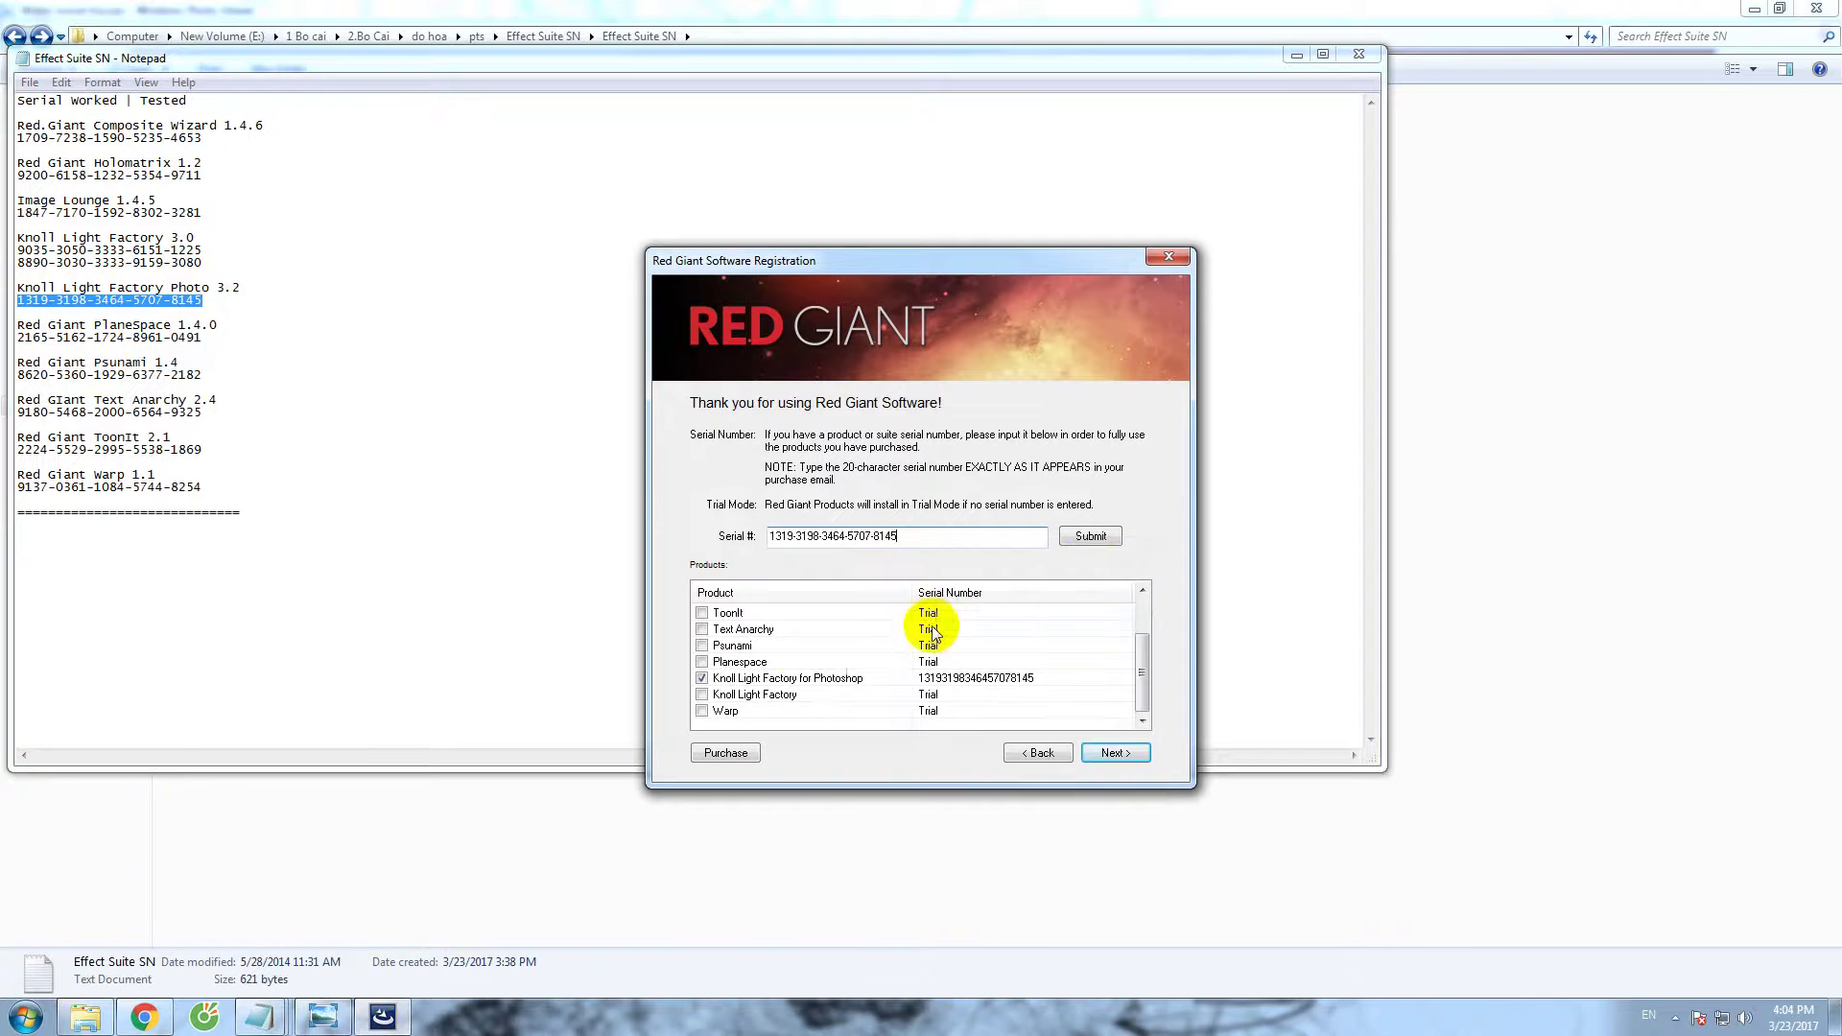
pyautogui.click(1092, 537)
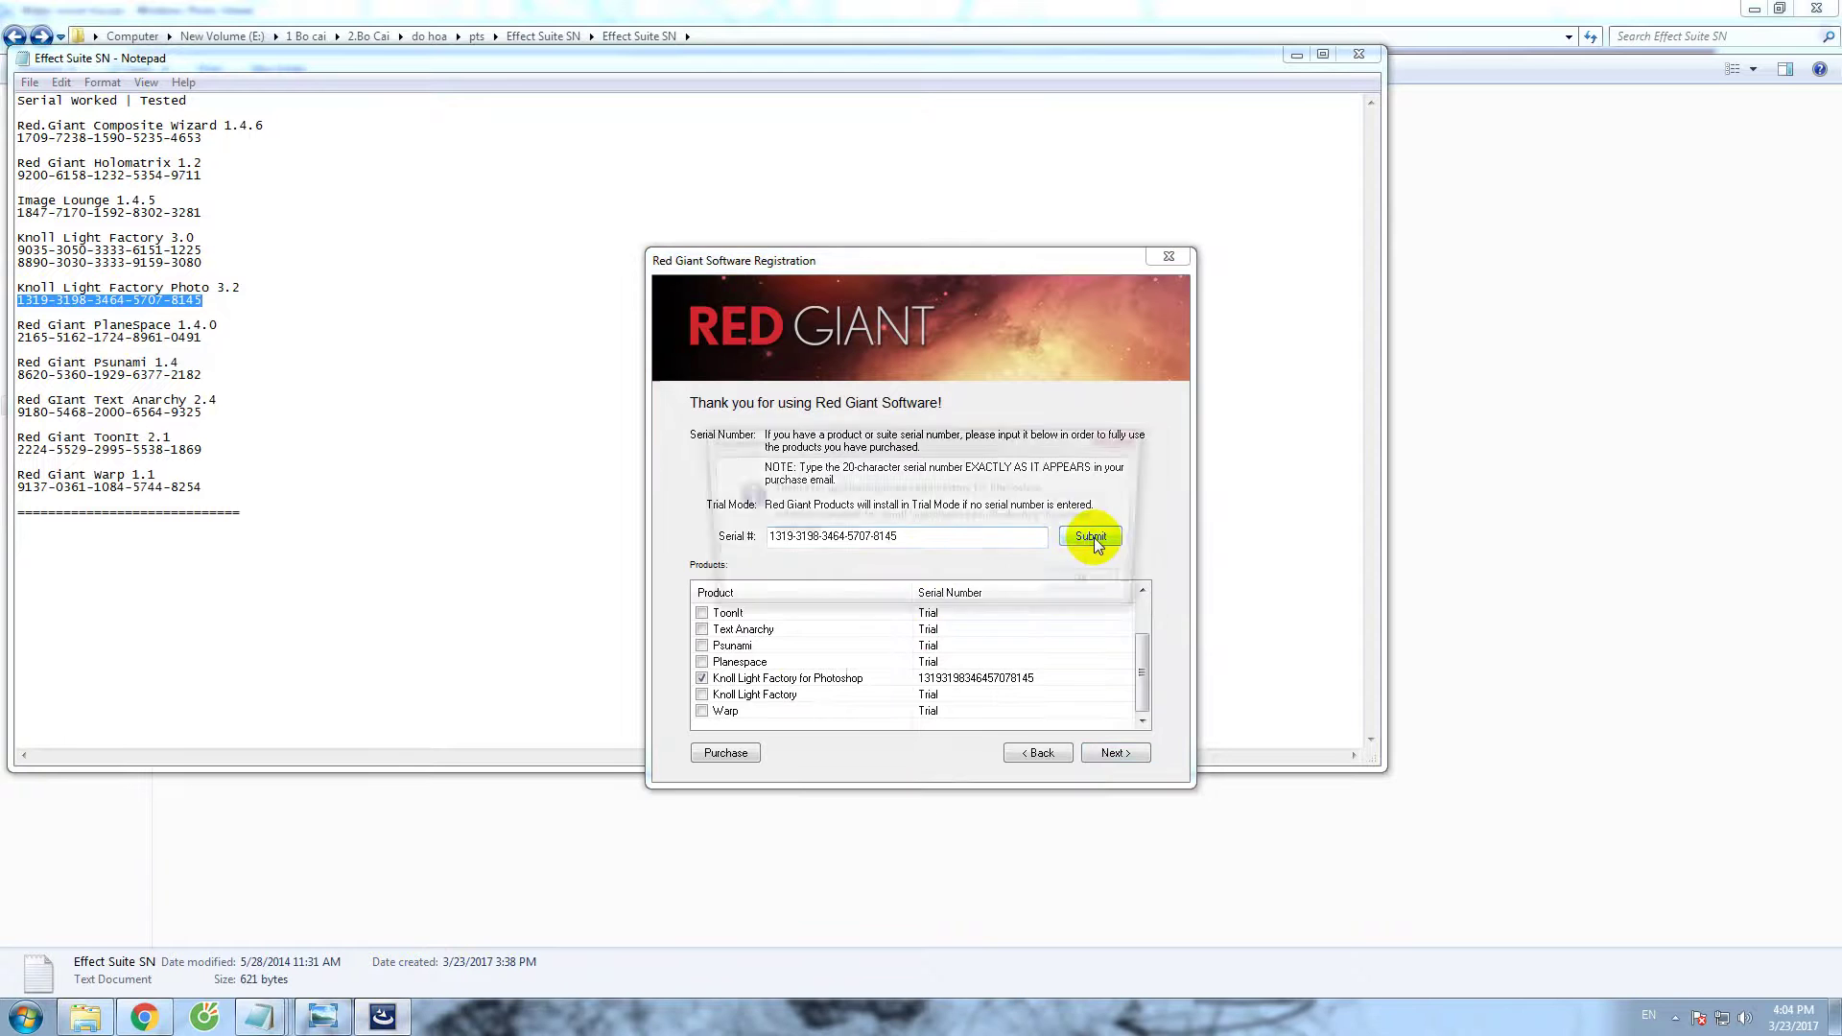
pyautogui.click(1095, 586)
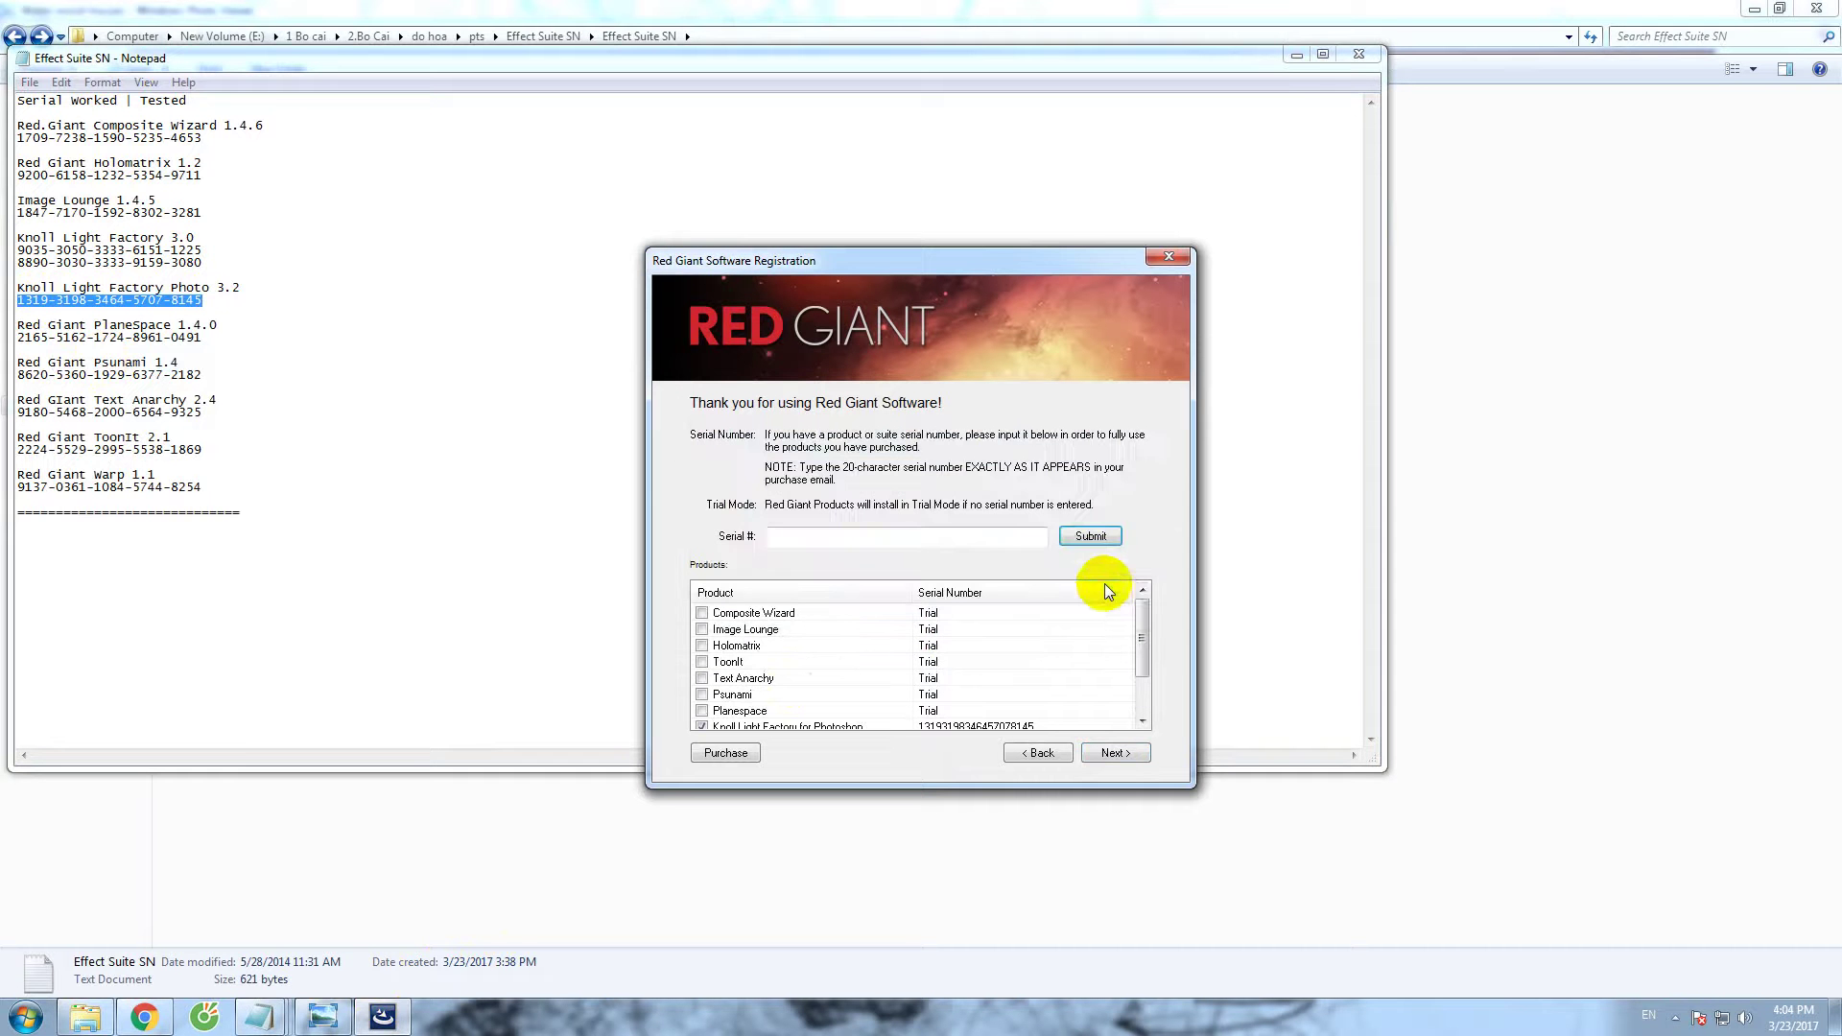
pyautogui.moveTo(1142, 642); pyautogui.dragTo(1141, 687)
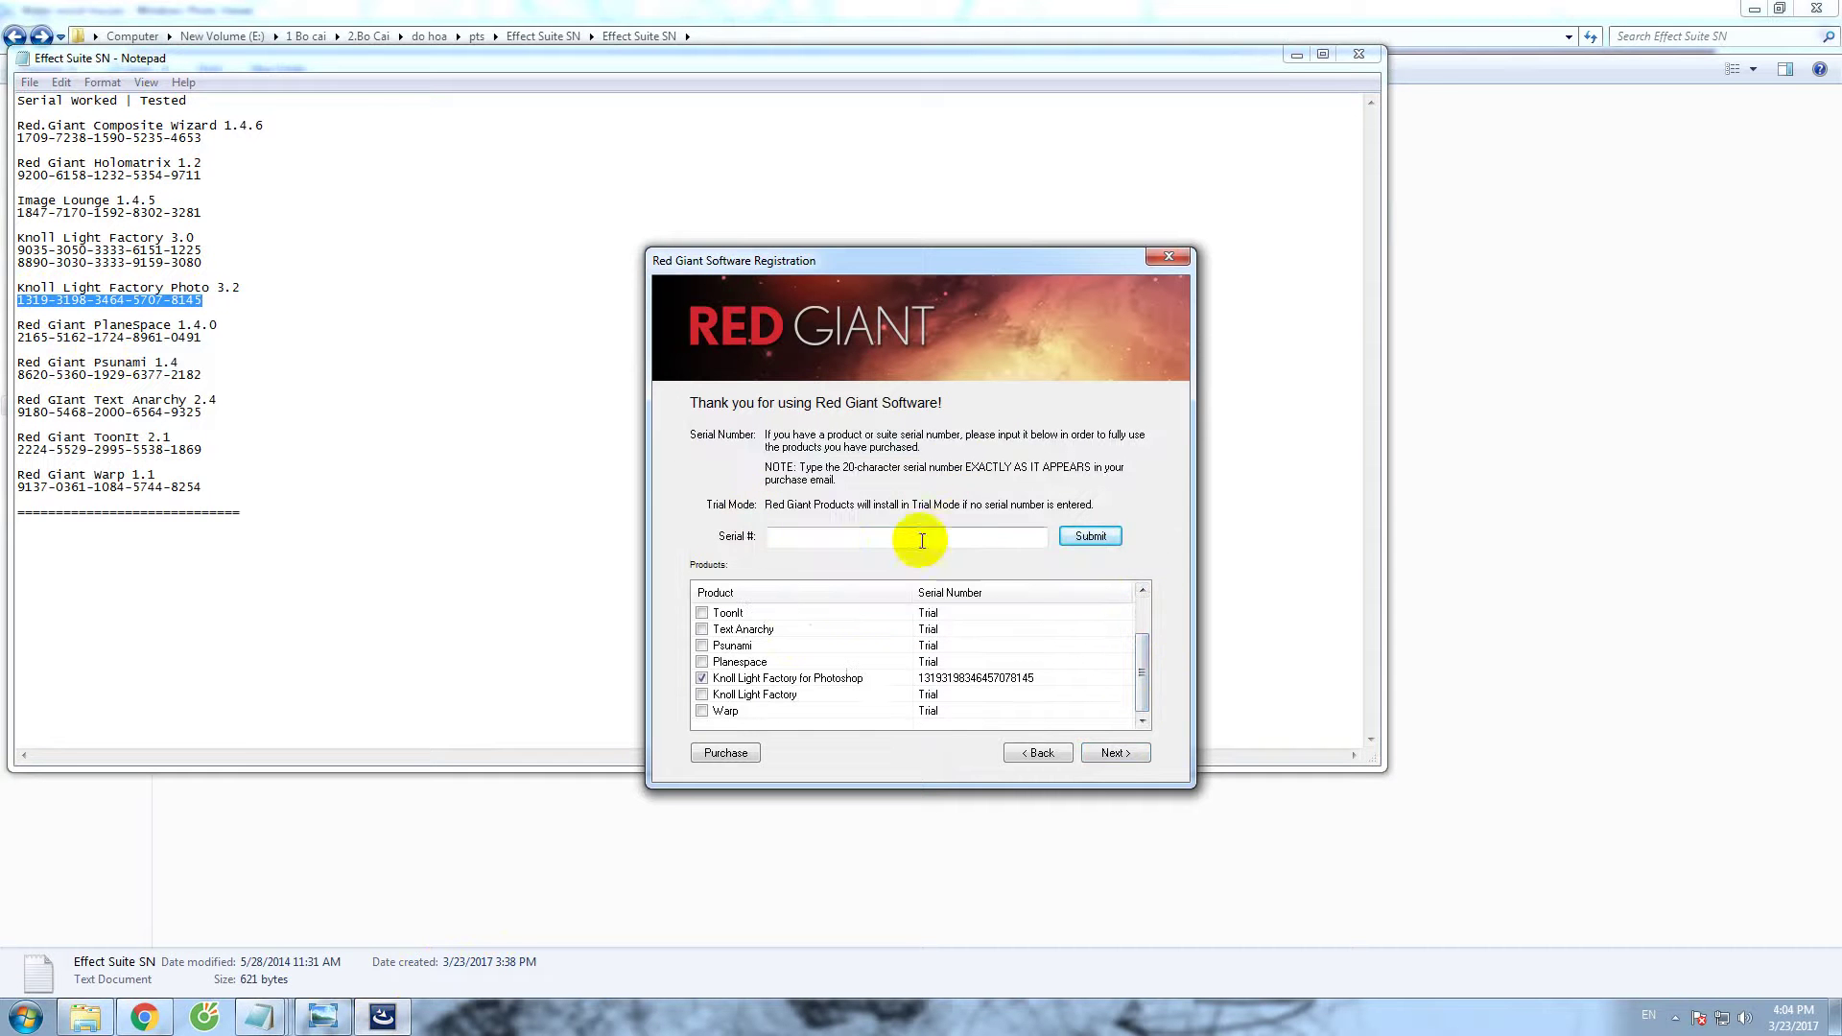
pyautogui.click(831, 535)
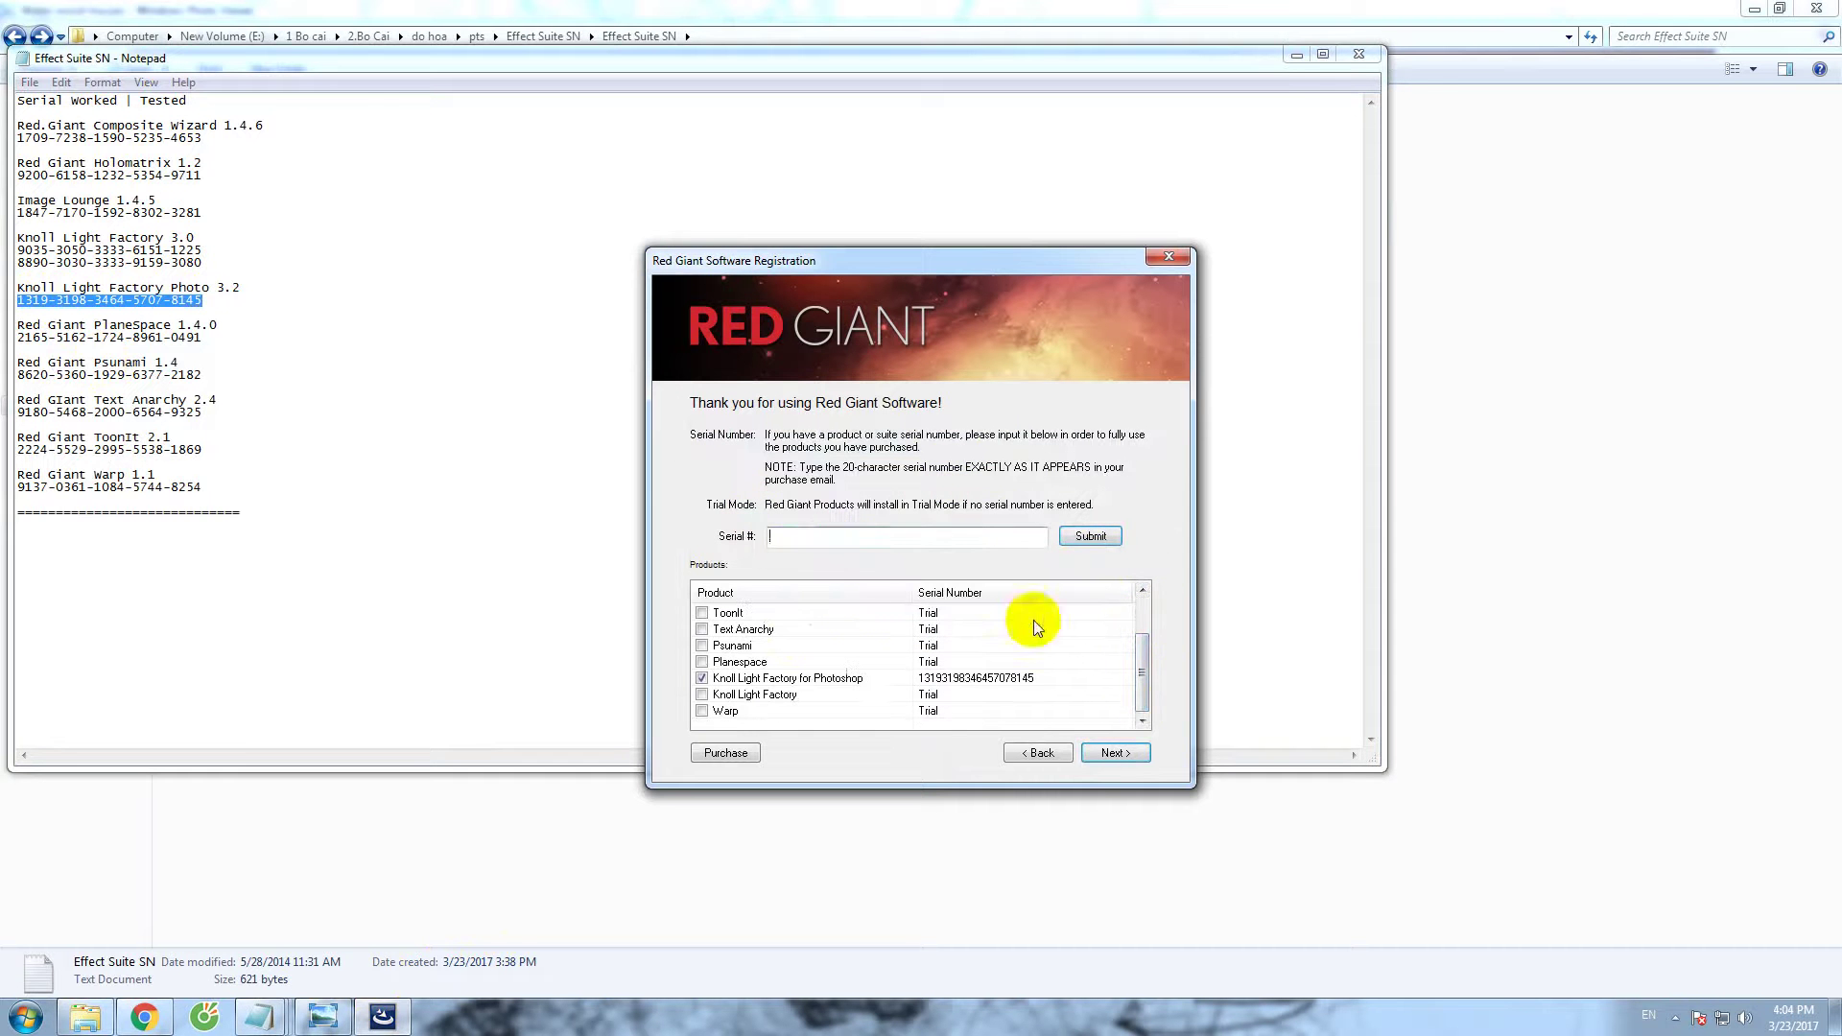
pyautogui.click(1117, 751)
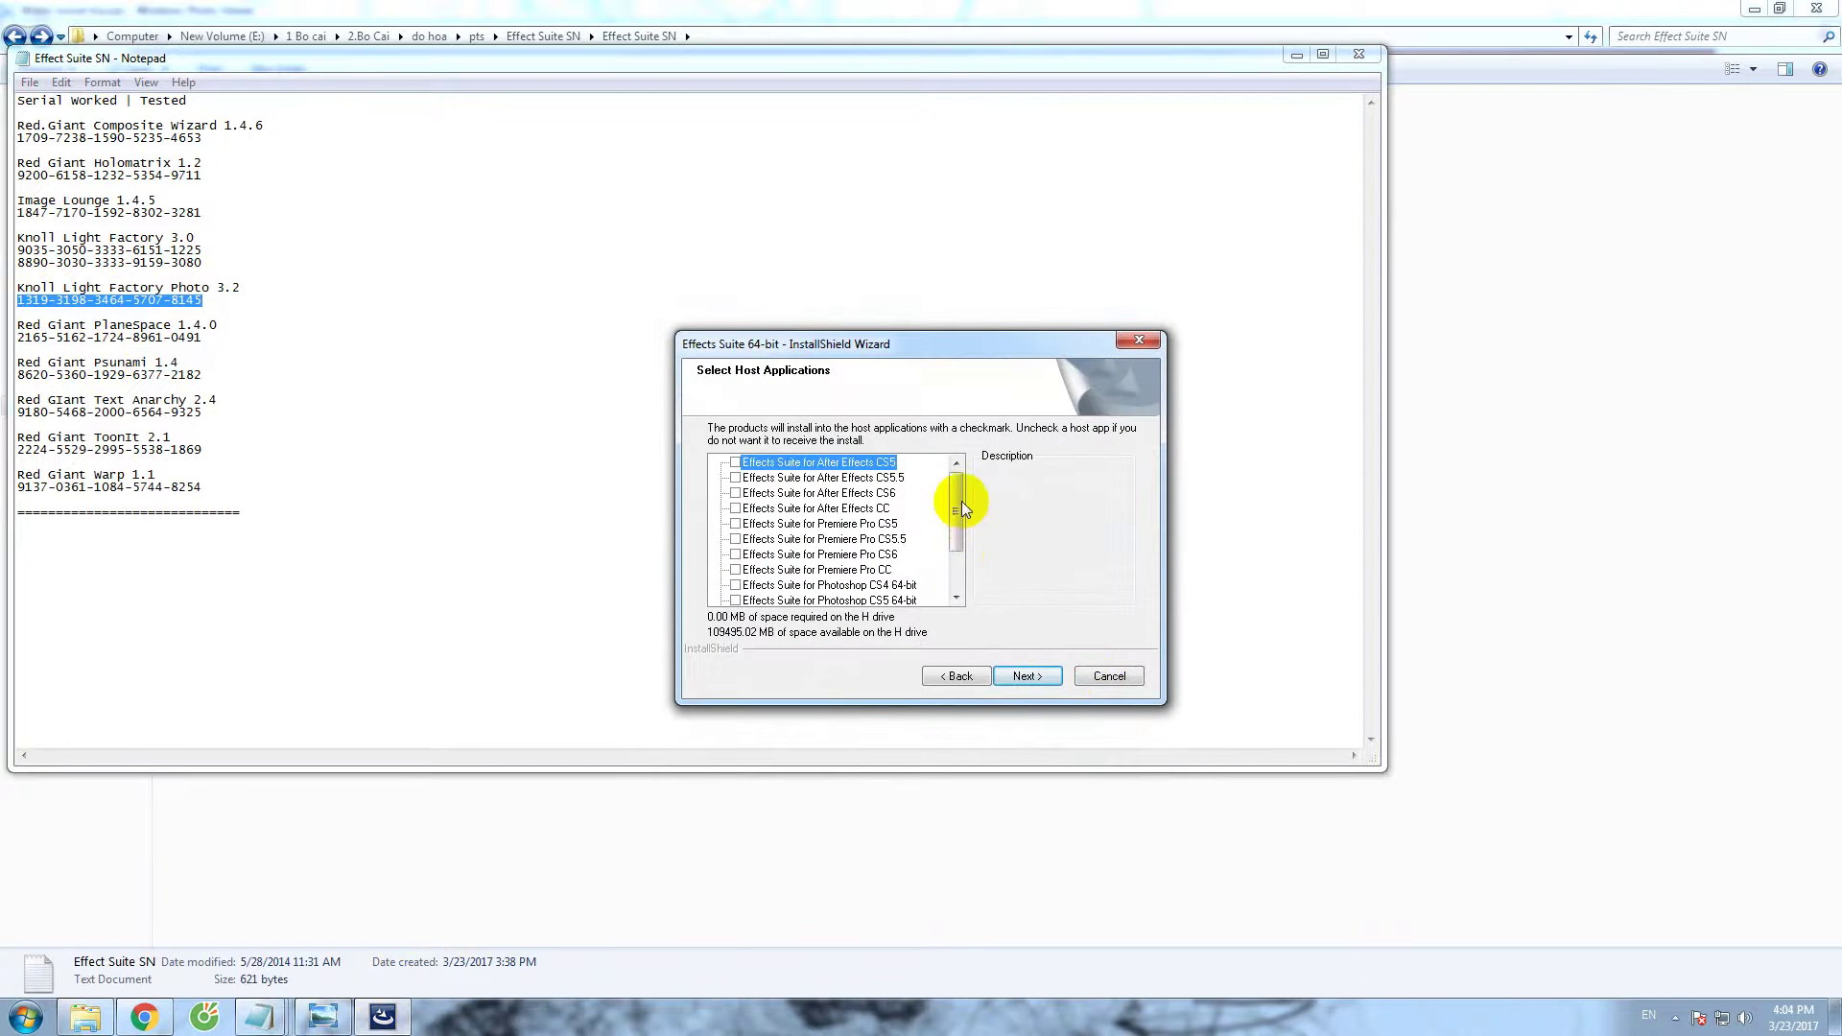
# Scroll the host application list and browse the Start menu's program list.
pyautogui.moveTo(962, 500); pyautogui.dragTo(957, 545)
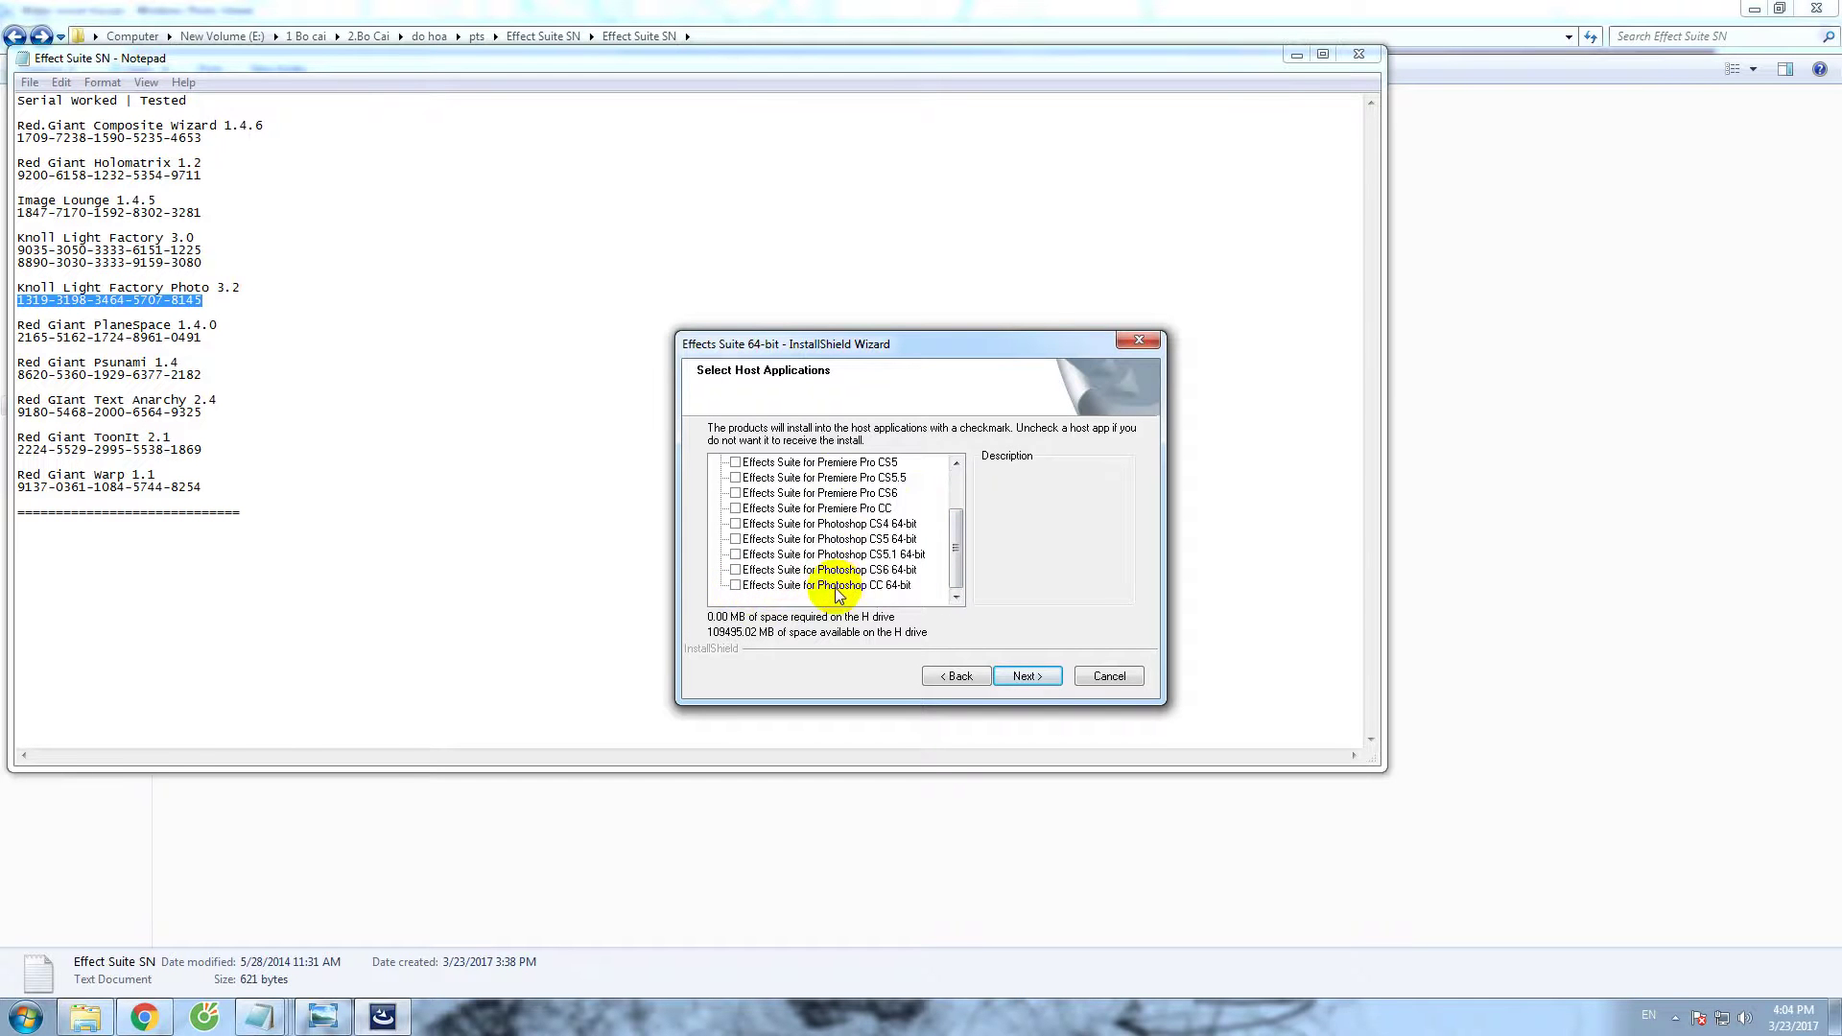
pyautogui.click(7, 1017)
pyautogui.click(59, 931)
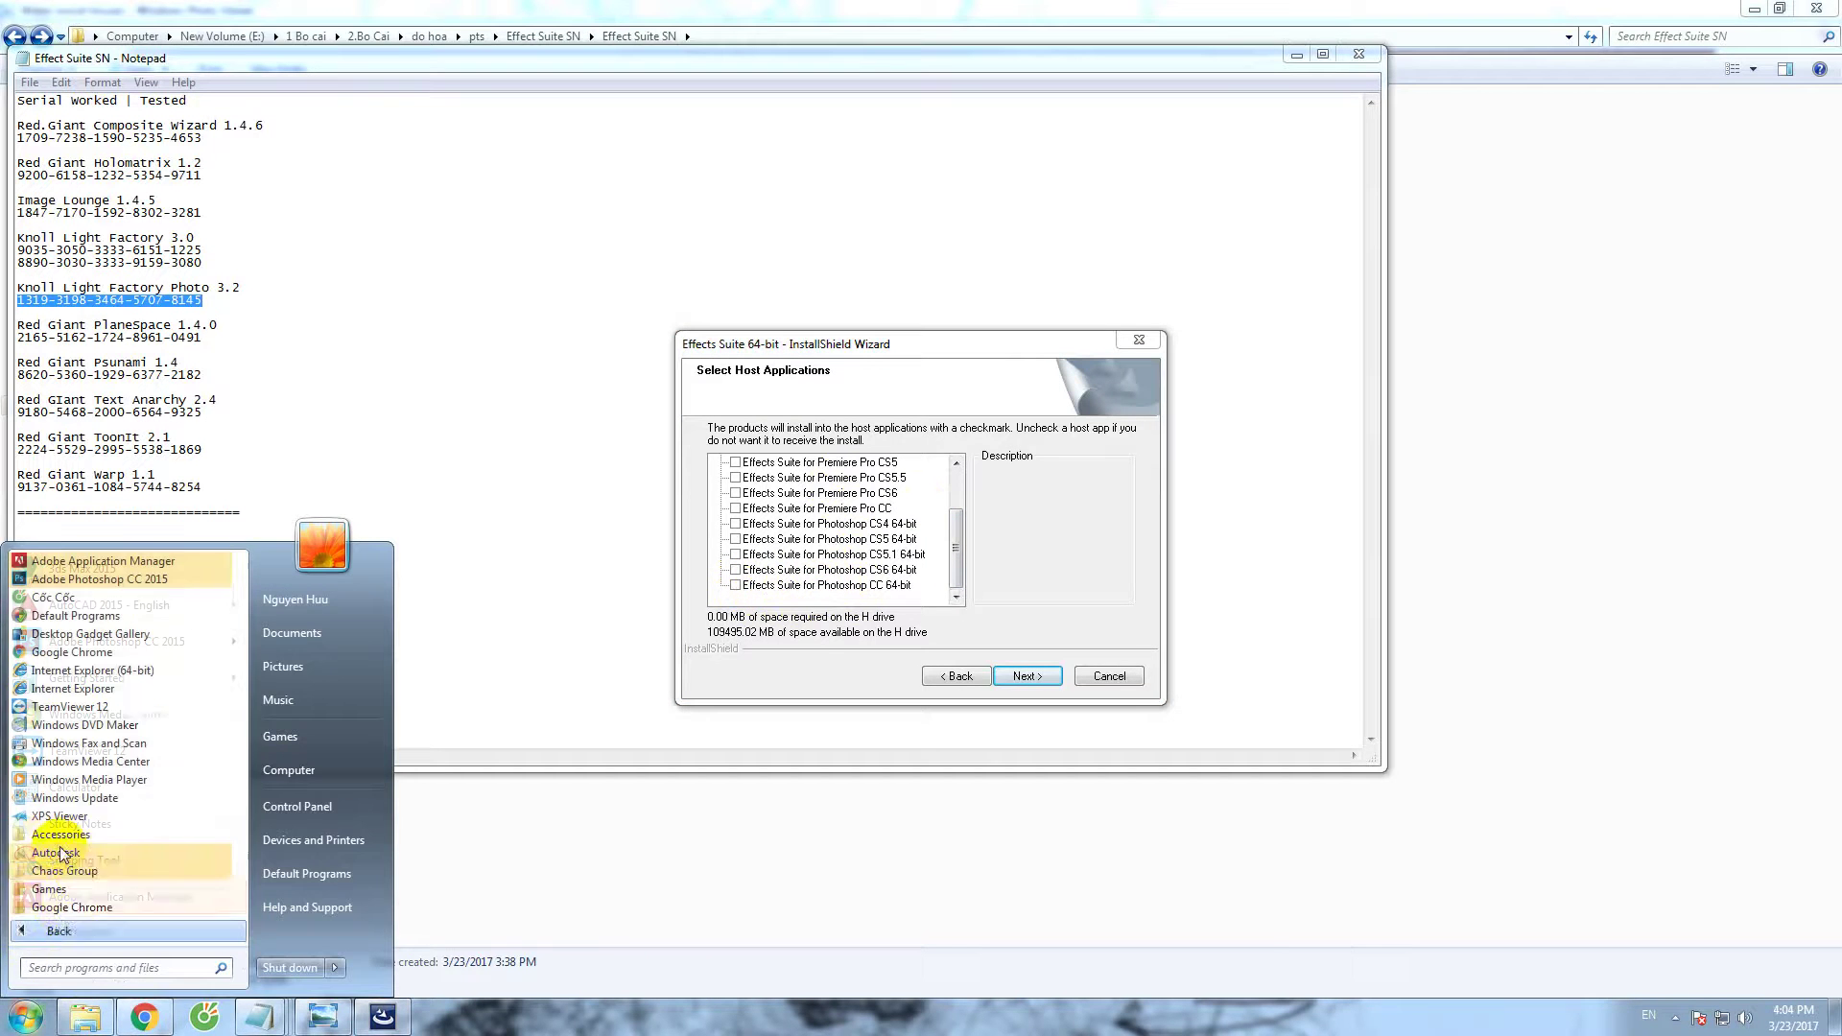
pyautogui.click(66, 926)
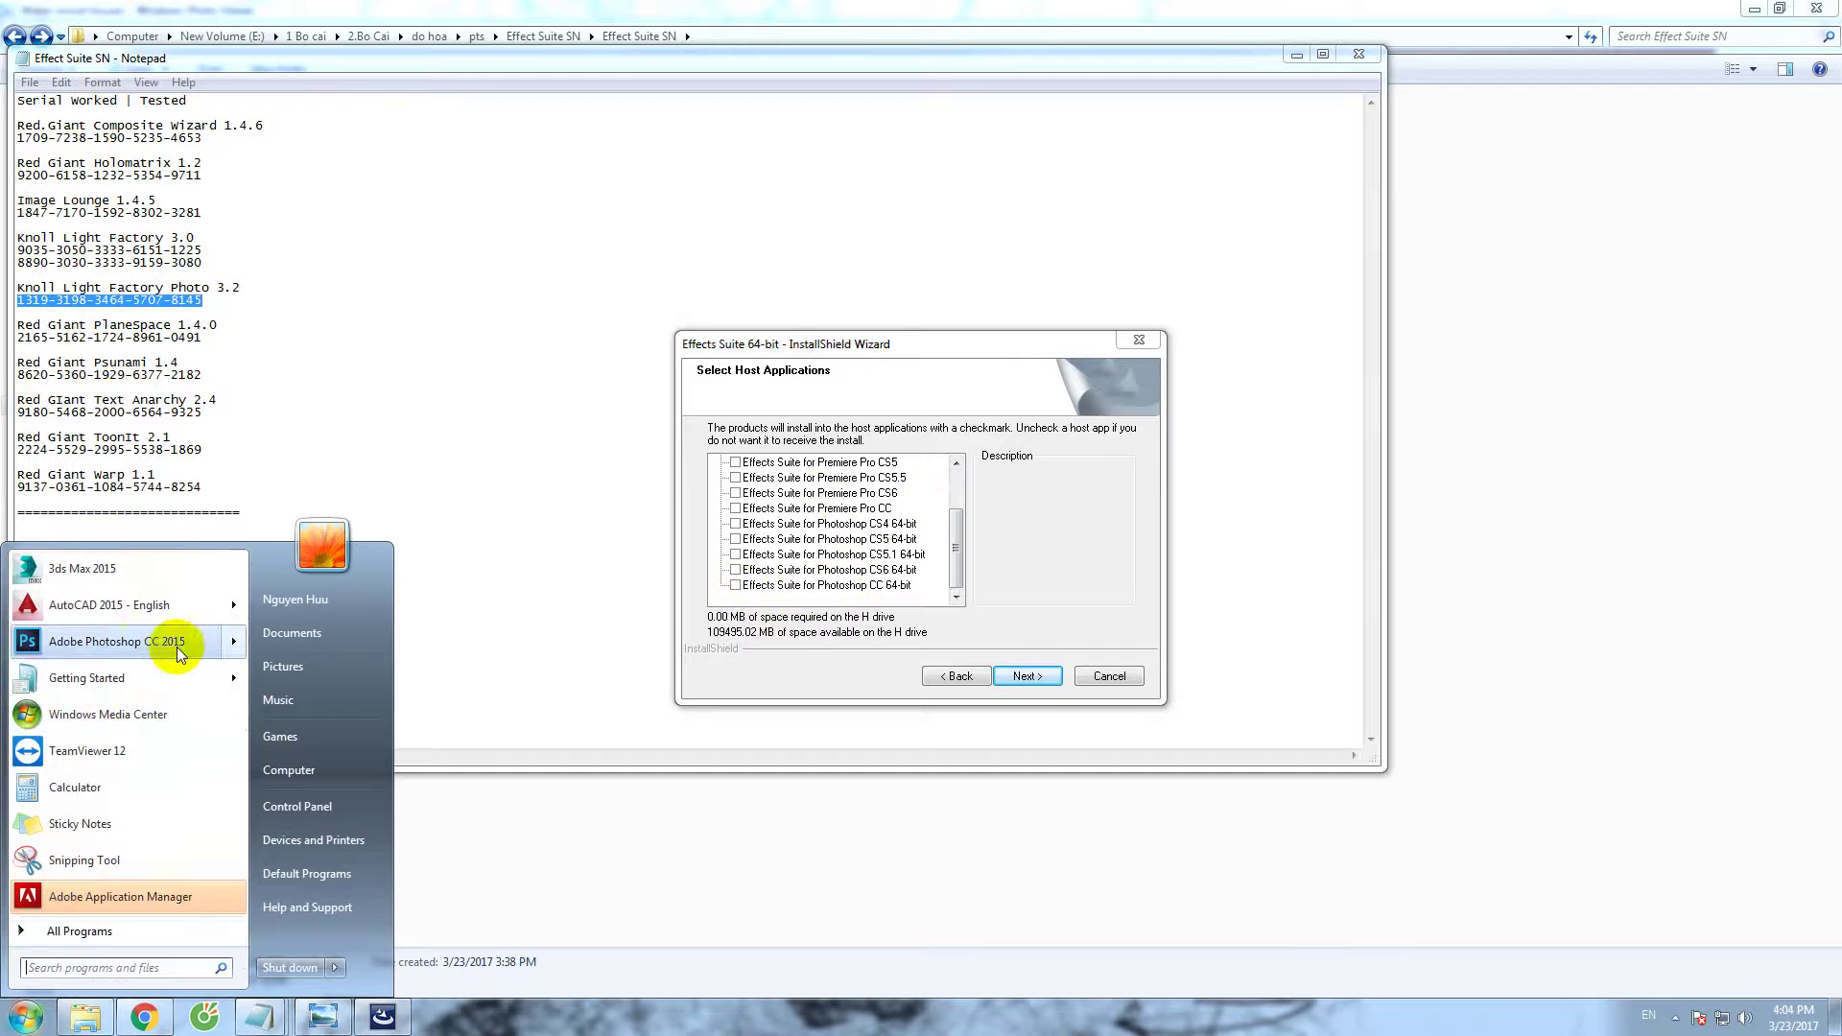
# Install Effects Suite for Photoshop CC 64-bit, finish setup, and close the Red Giant resources page.
pyautogui.click(794, 587)
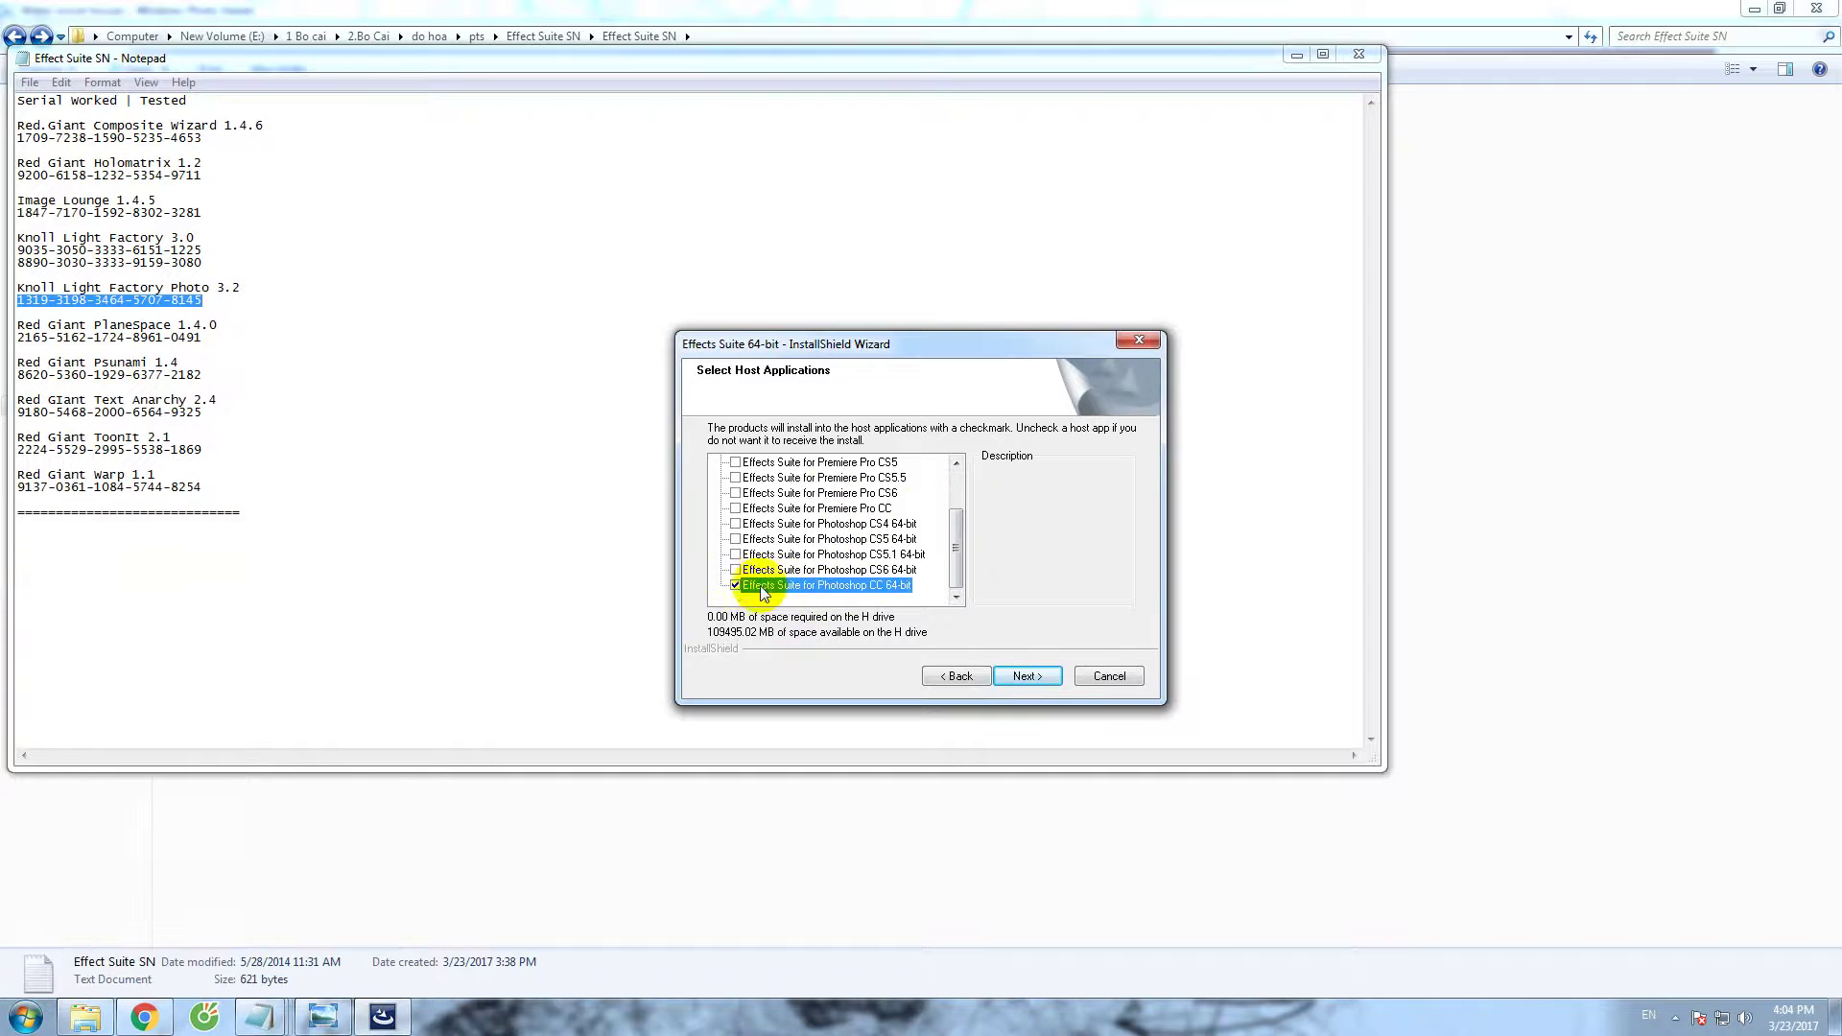
pyautogui.click(1020, 676)
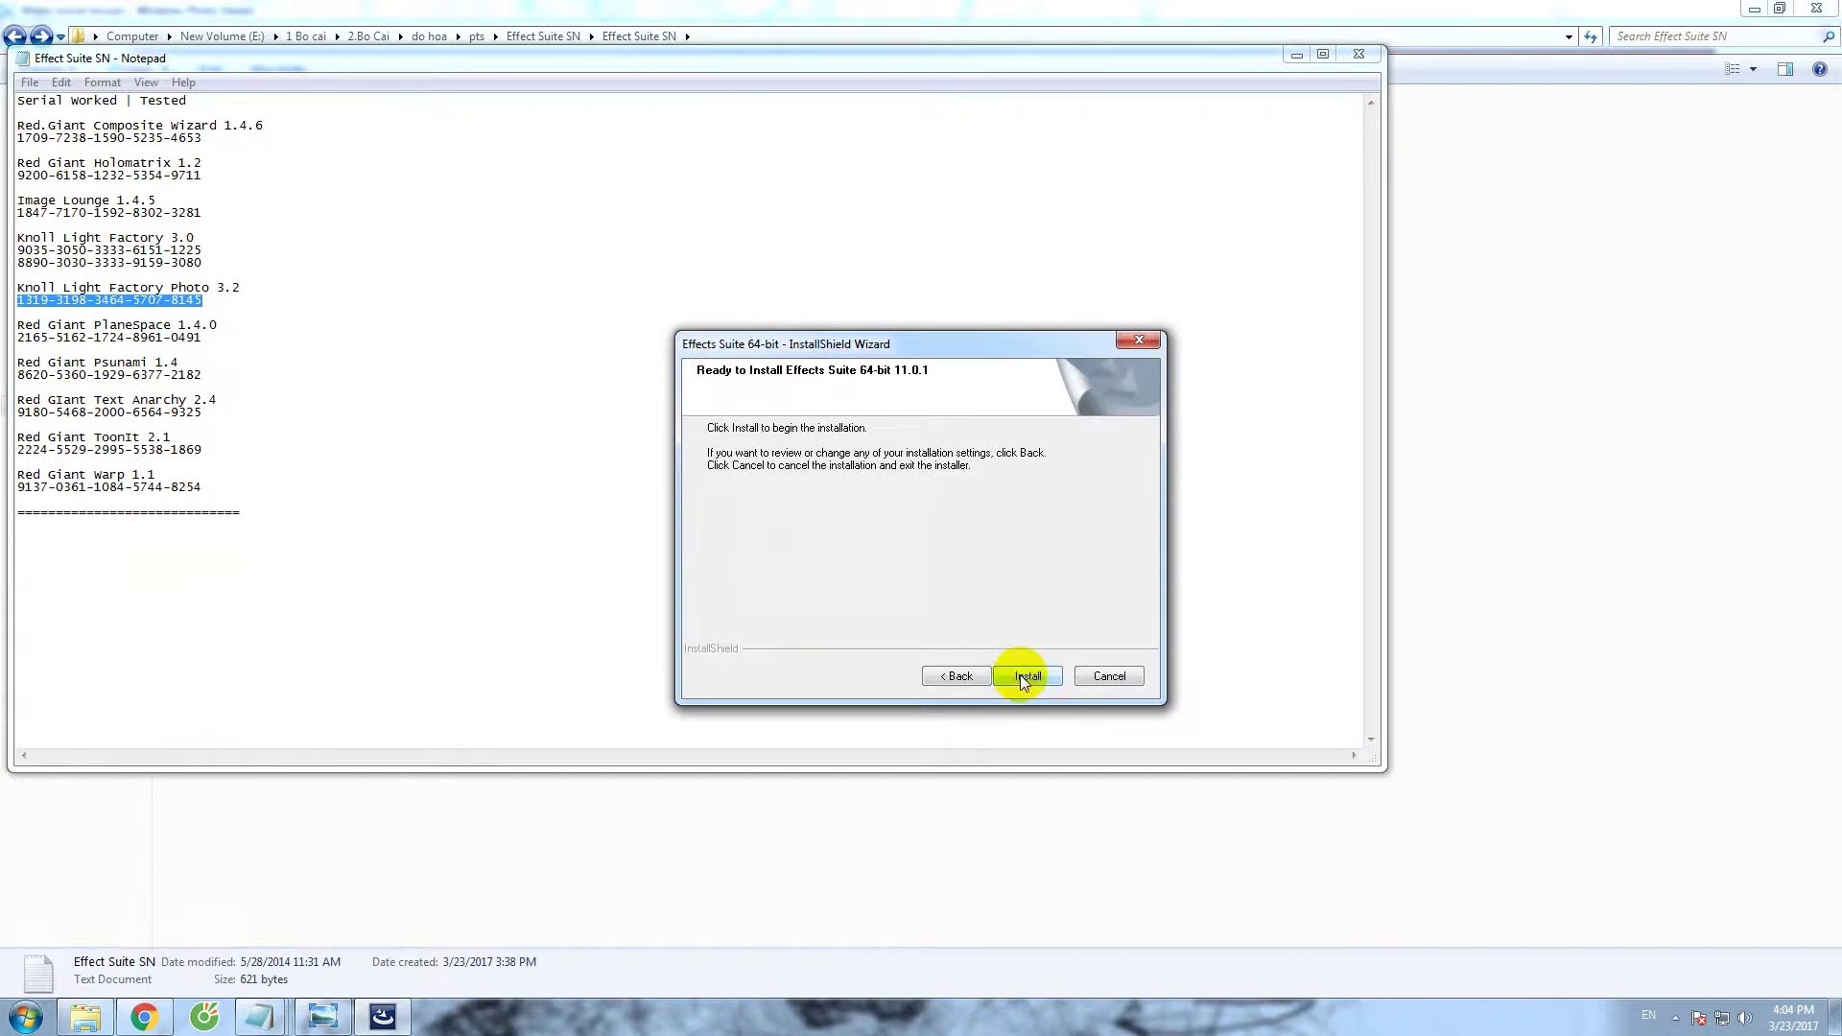
pyautogui.click(1031, 676)
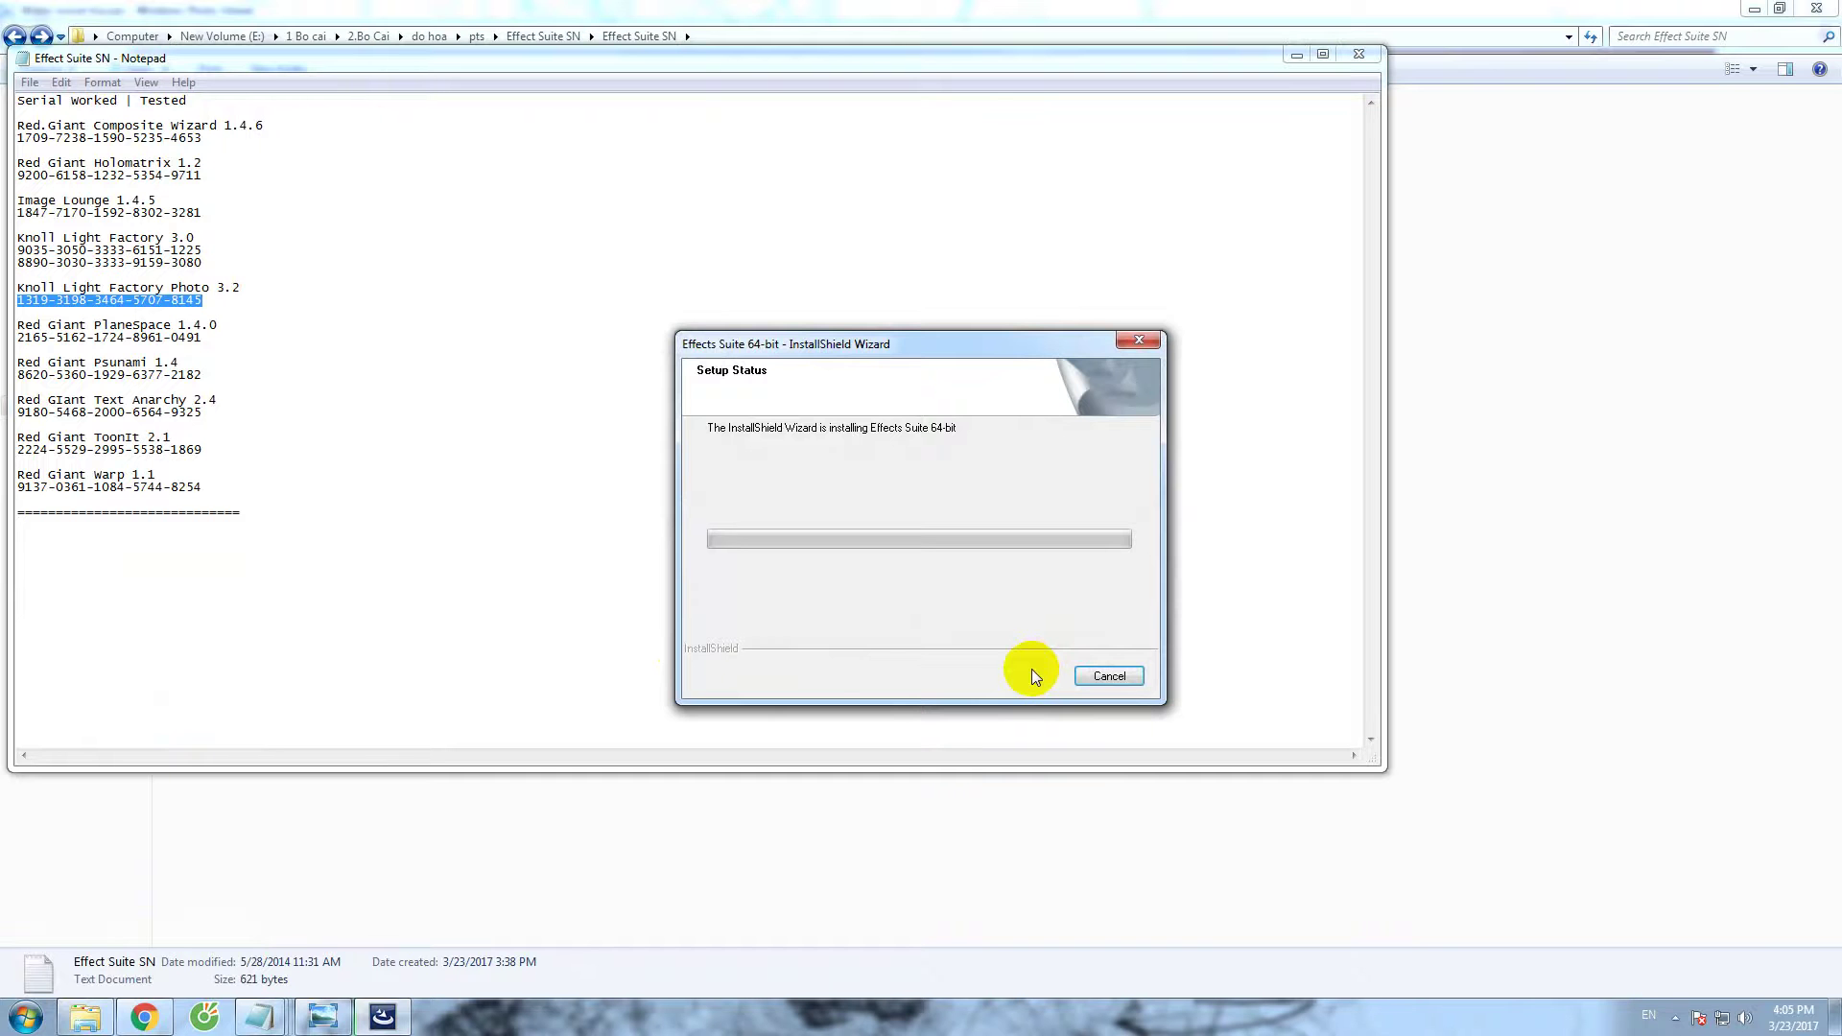
pyautogui.click(1676, 1019)
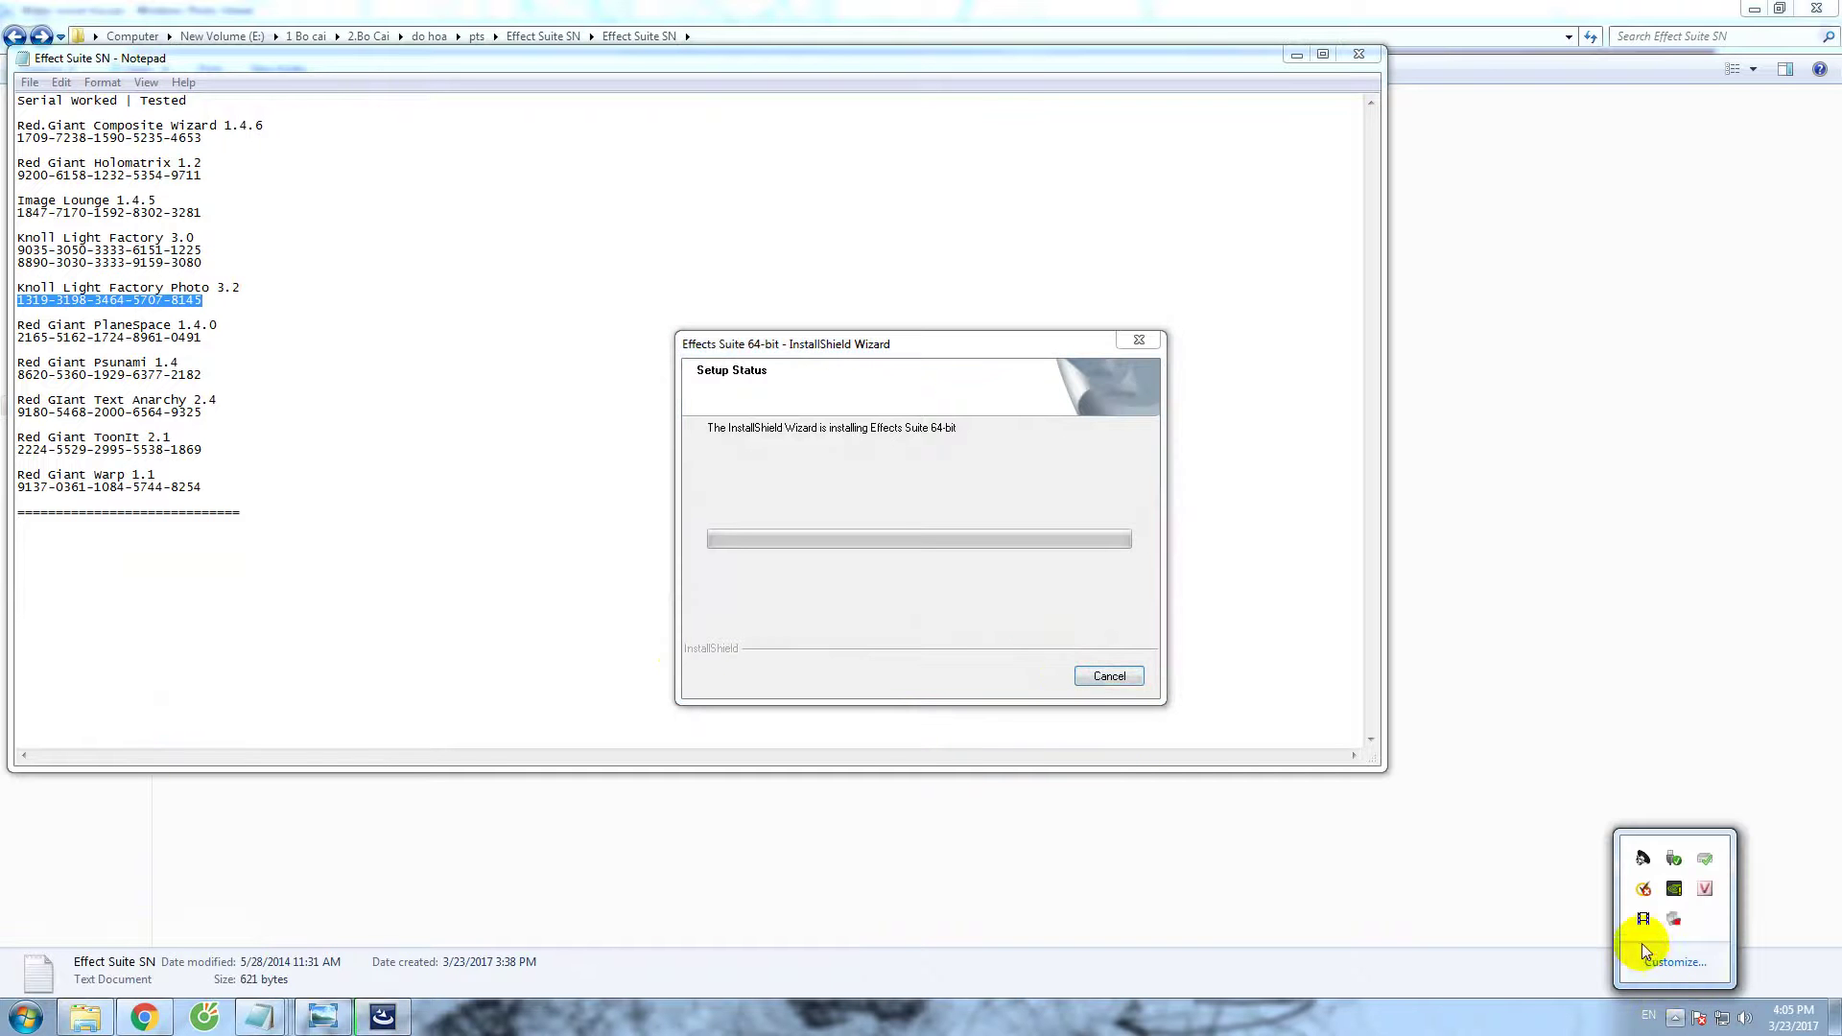
pyautogui.click(1021, 679)
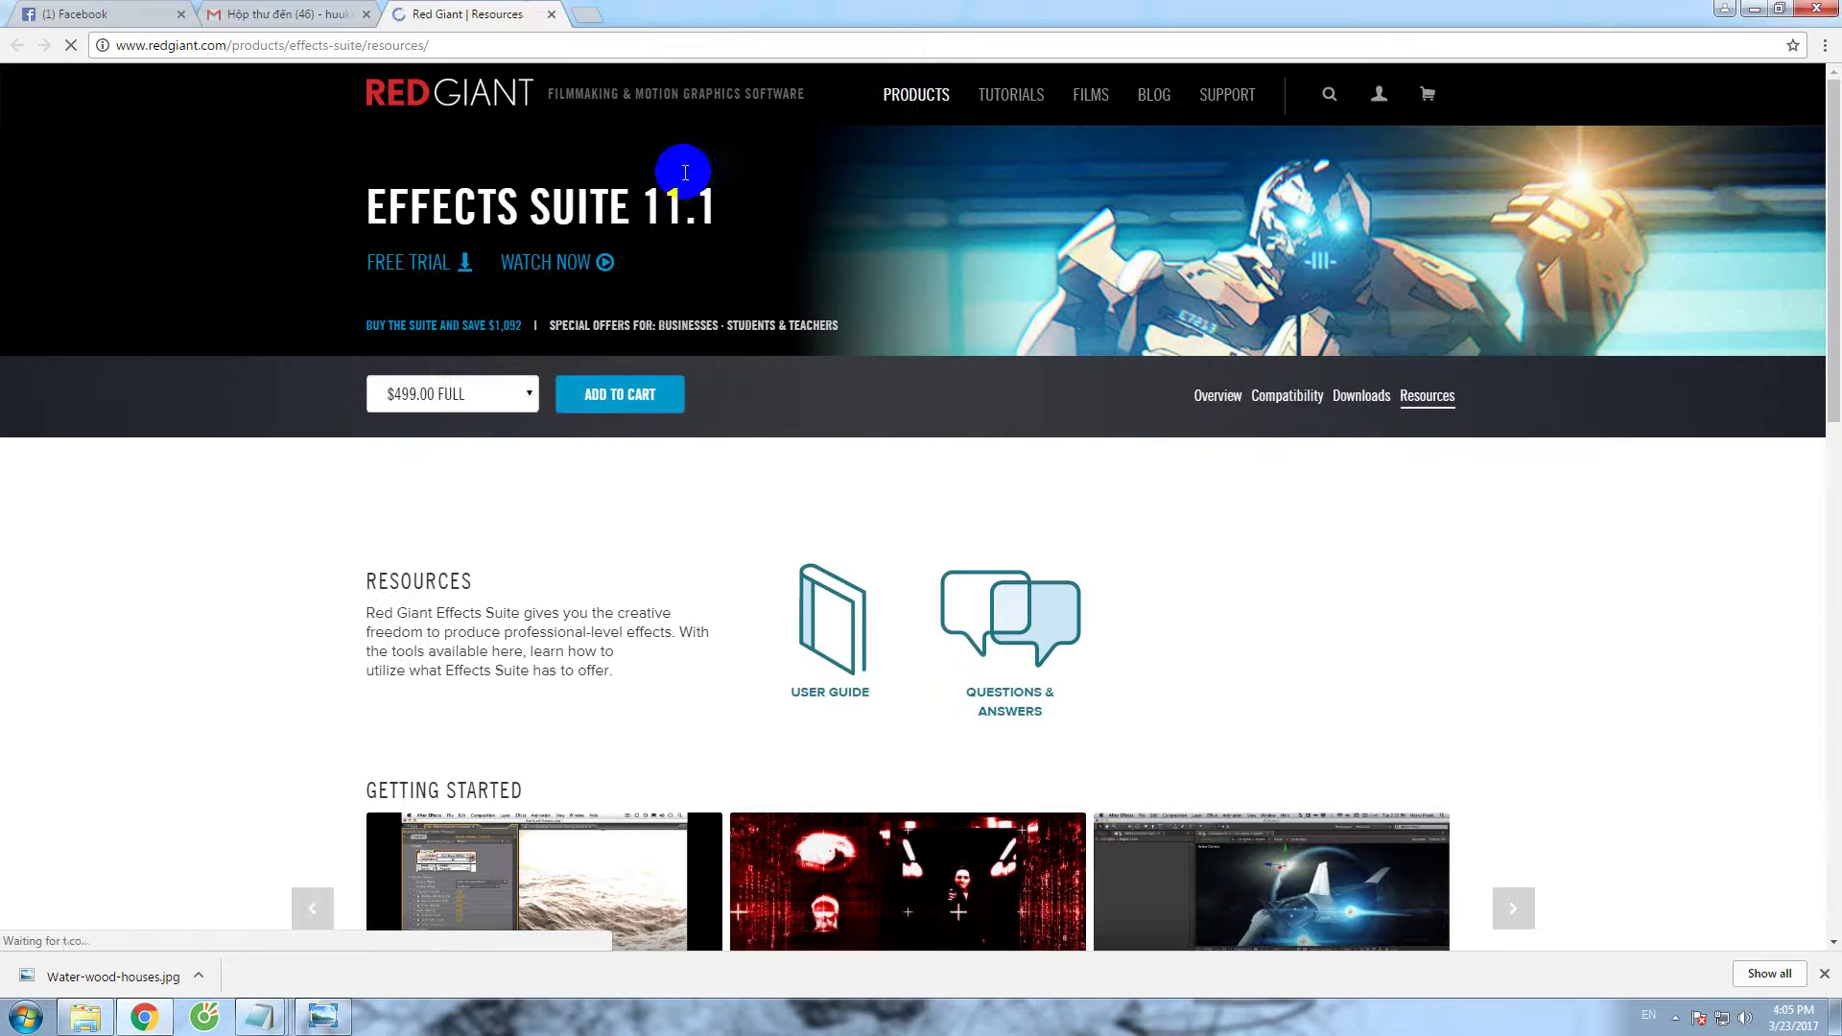
pyautogui.click(552, 13)
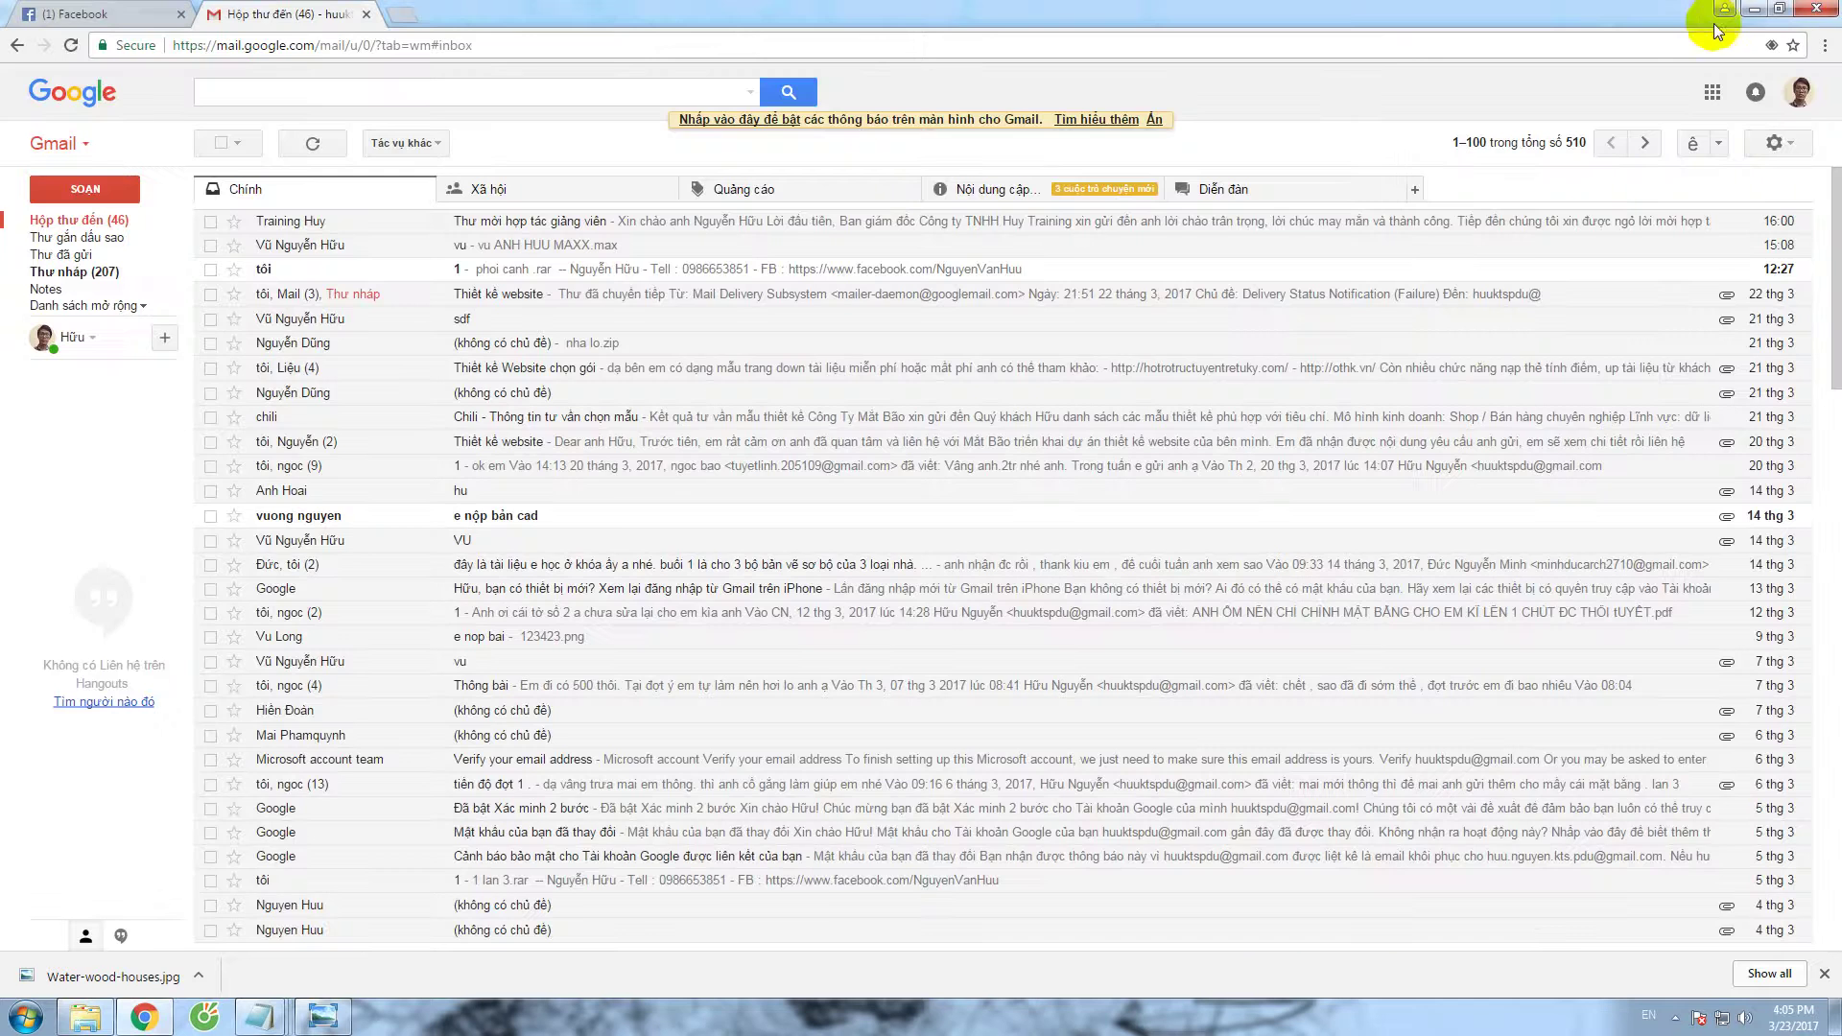
pyautogui.click(1753, 9)
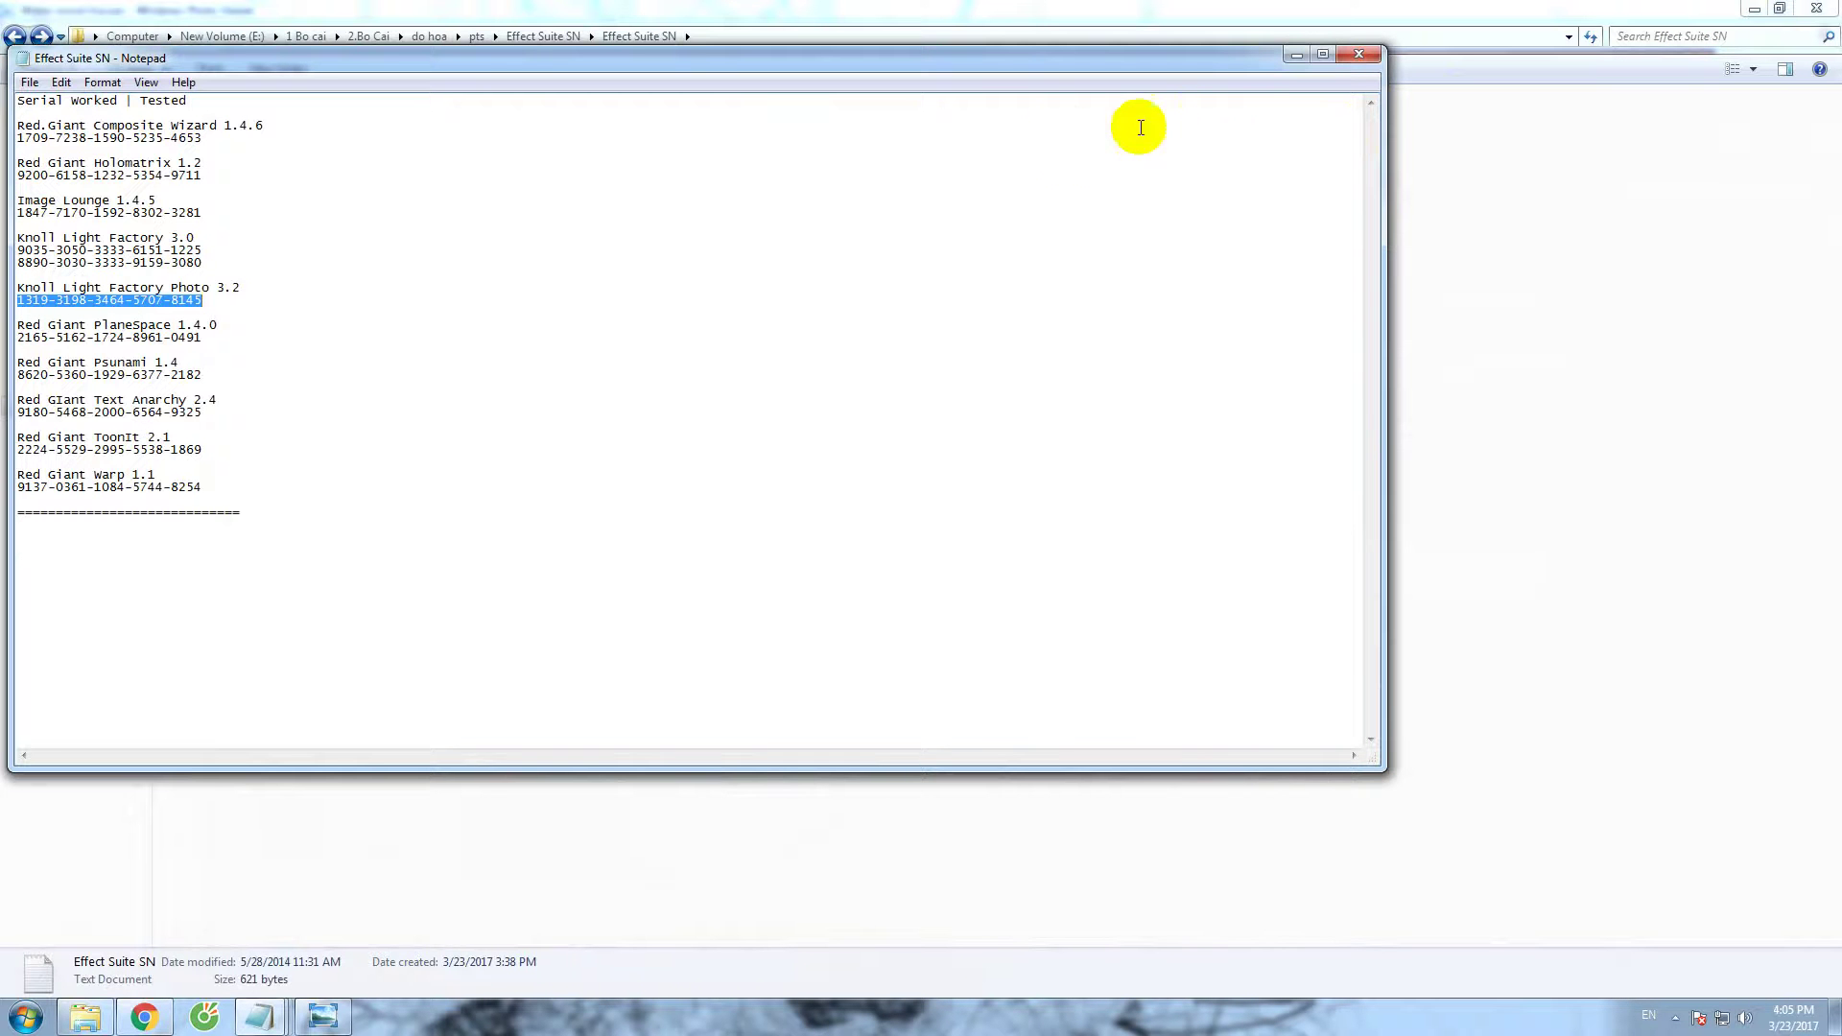
# Copy the Plug-ins folder from C:\Program Files\Adobe\Adobe Photoshop CC (64 Bit).
pyautogui.click(1355, 57)
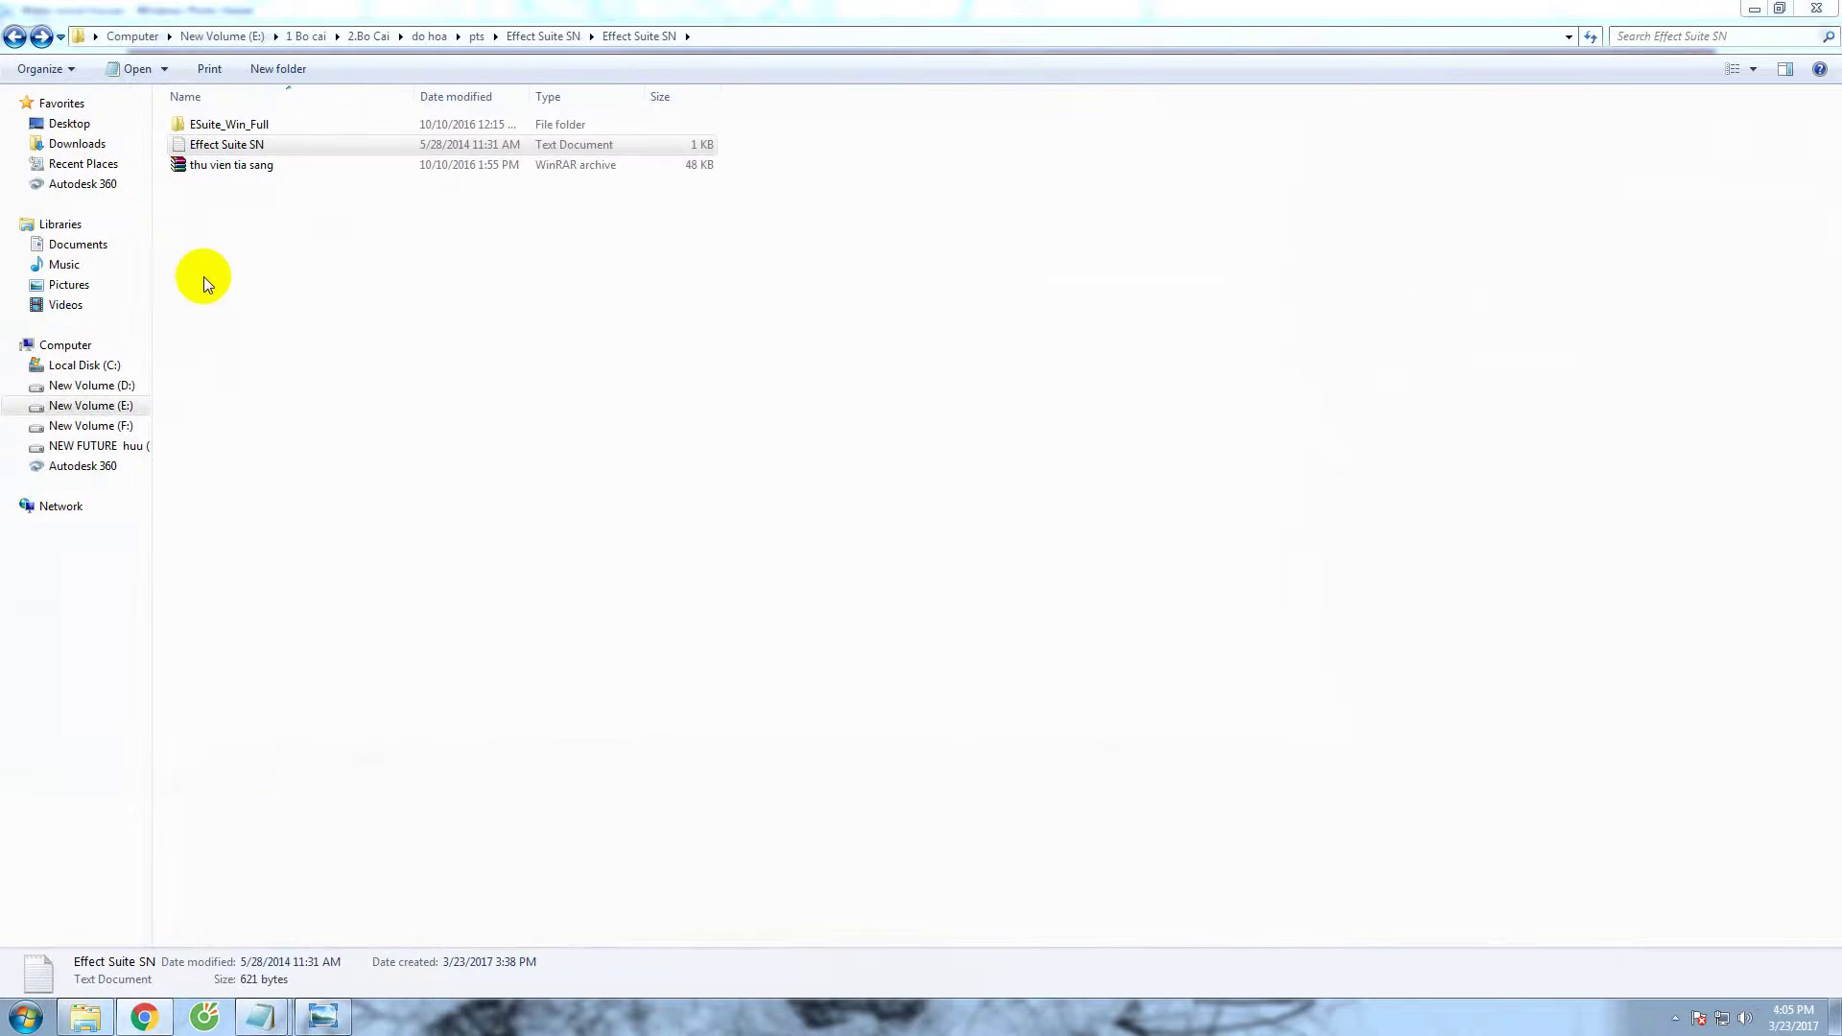
pyautogui.click(111, 365)
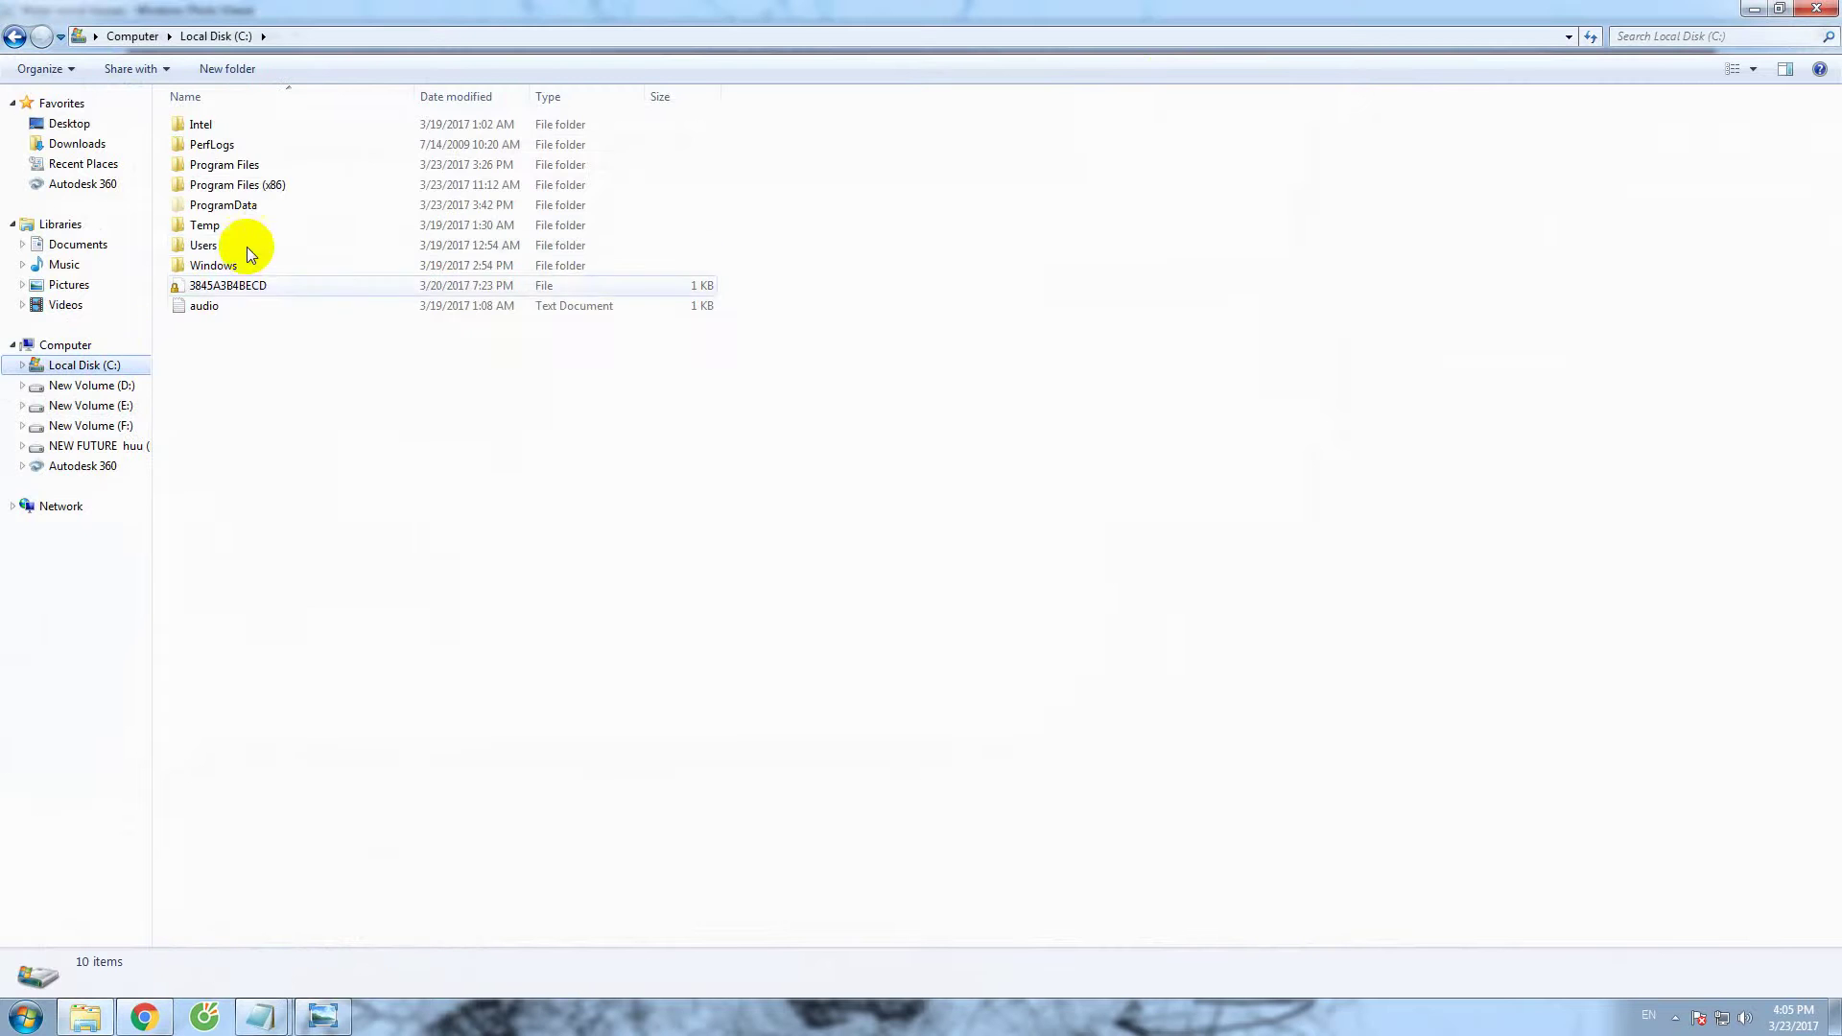
pyautogui.doubleClick(254, 166)
pyautogui.doubleClick(219, 125)
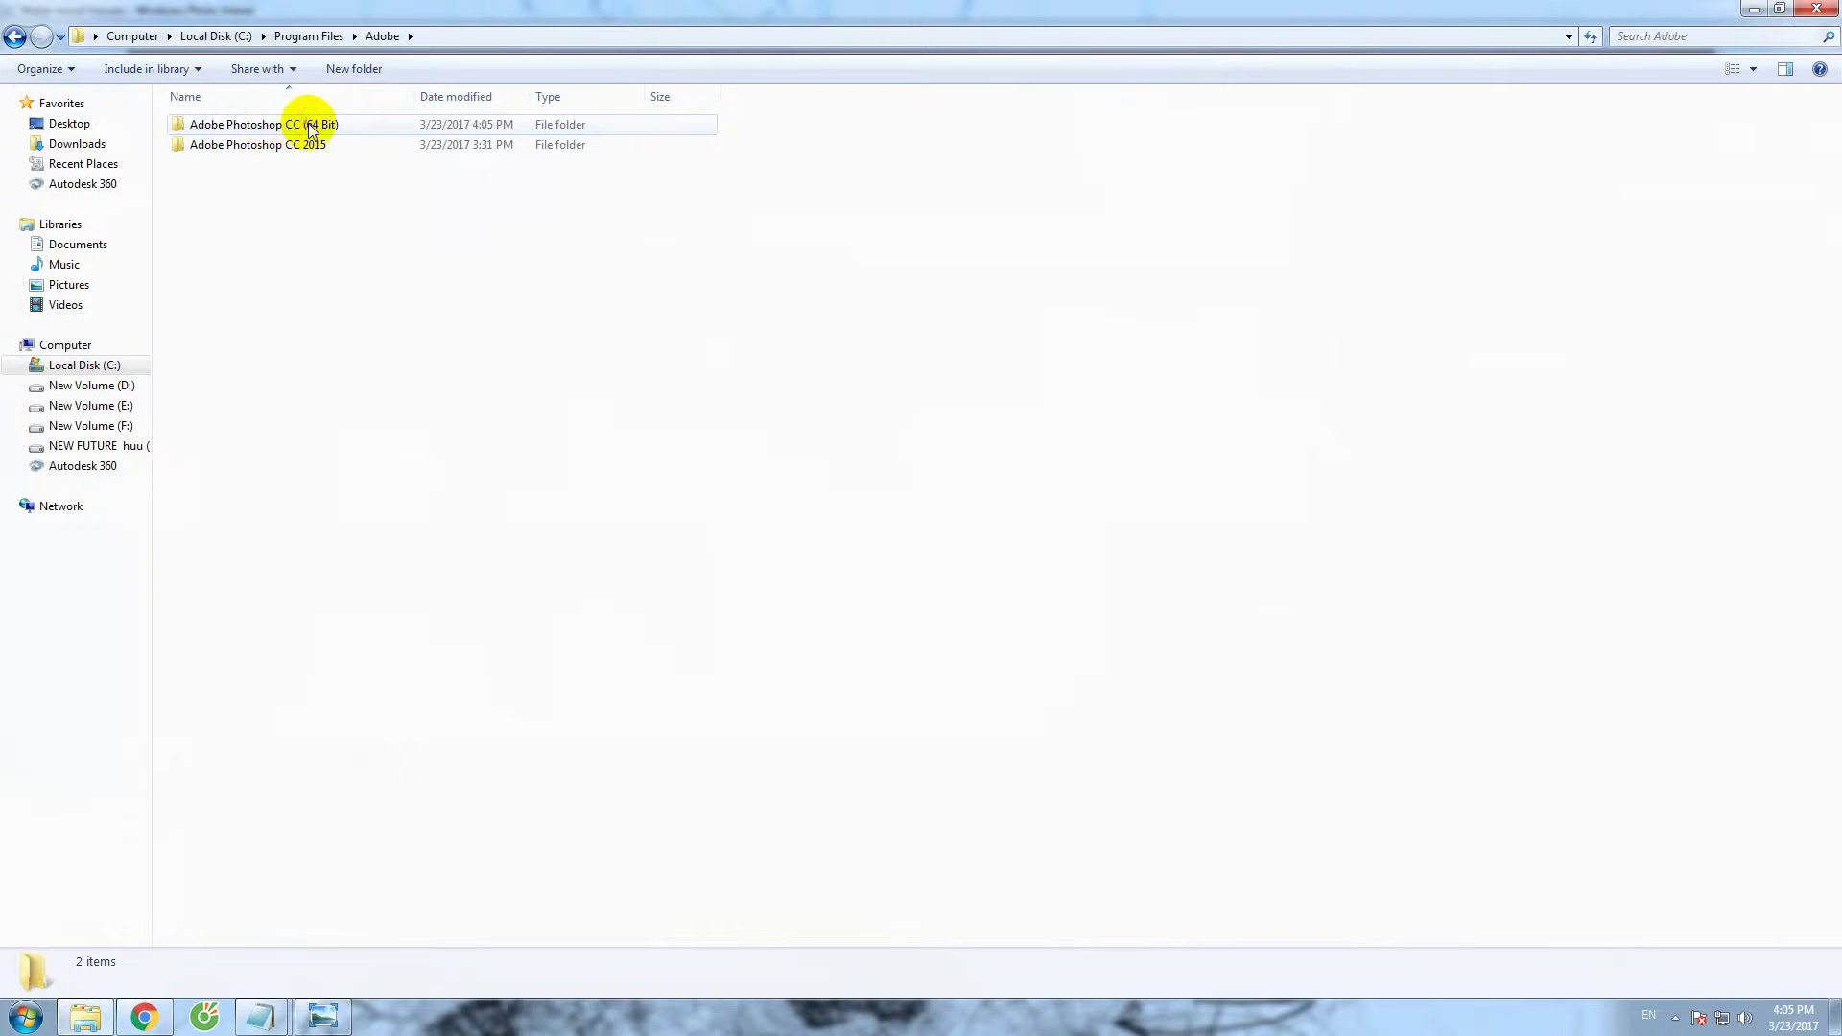
pyautogui.doubleClick(309, 128)
pyautogui.click(265, 126)
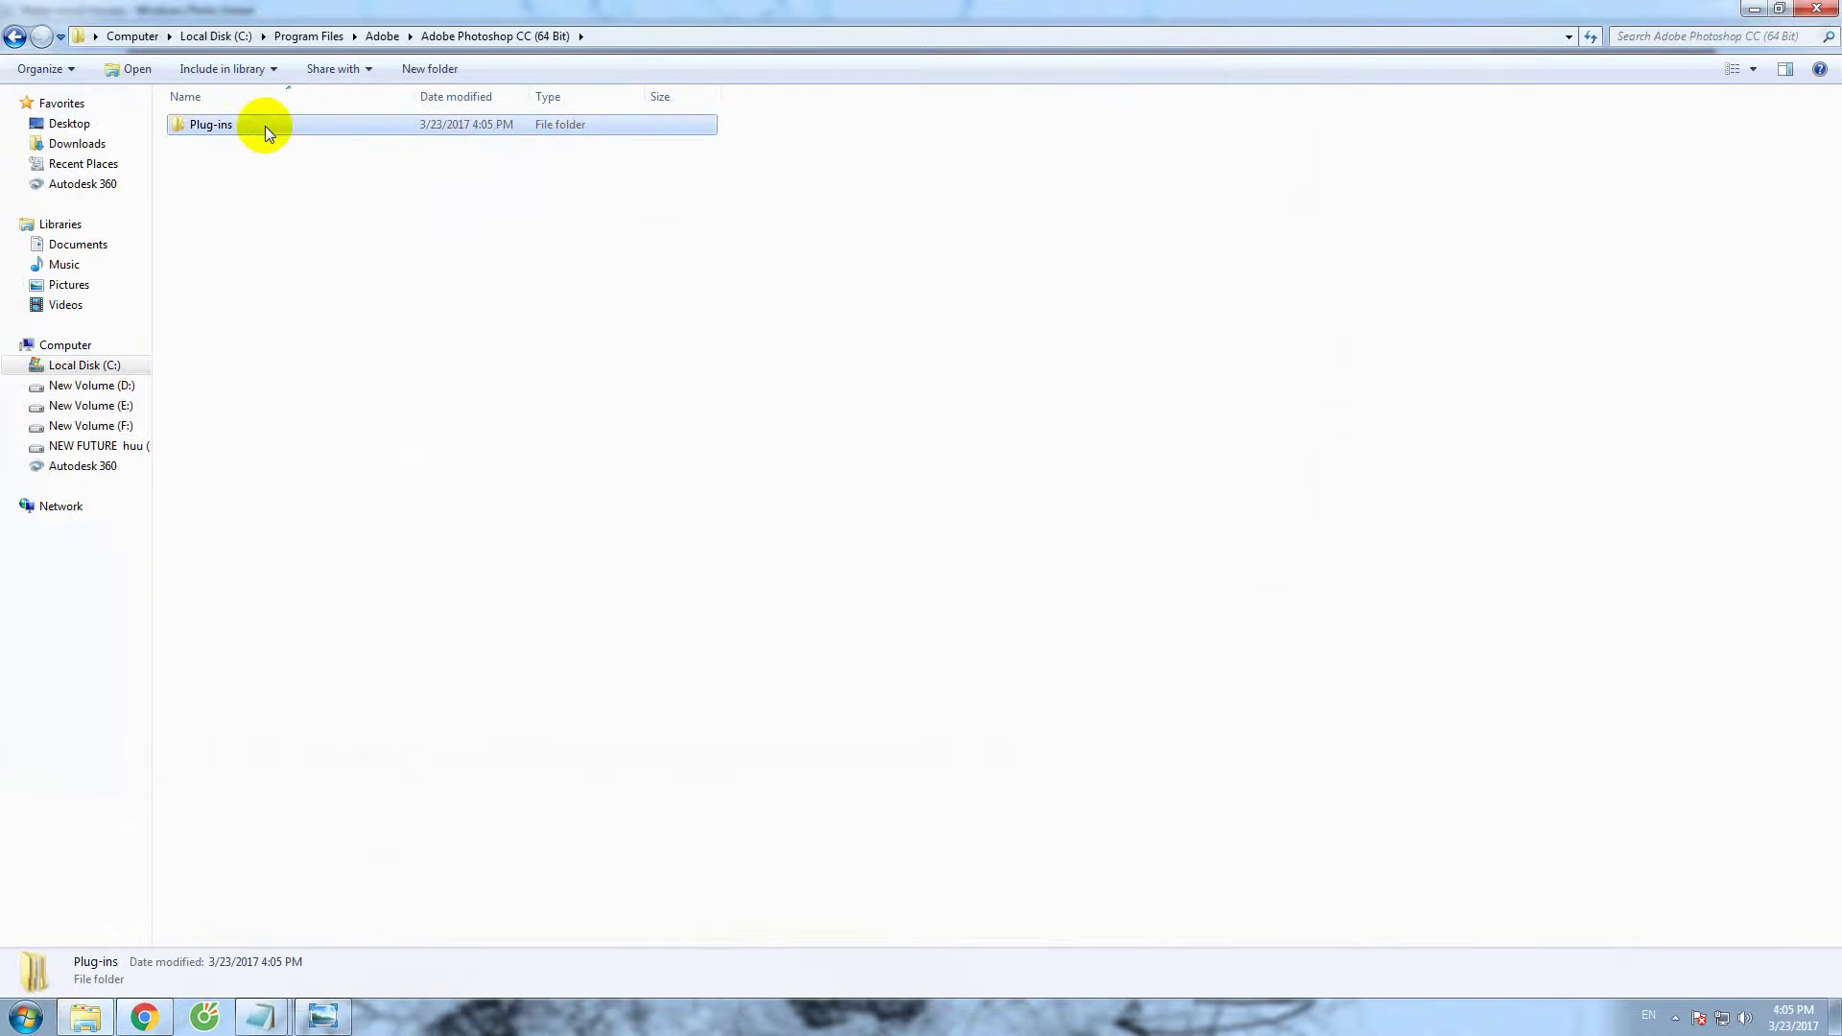
pyautogui.rightClick(265, 124)
pyautogui.click(311, 413)
# Paste it into Adobe Photoshop CC 2015, replacing the existing Plug-ins, and check its Knoll Software folder.
pyautogui.click(14, 38)
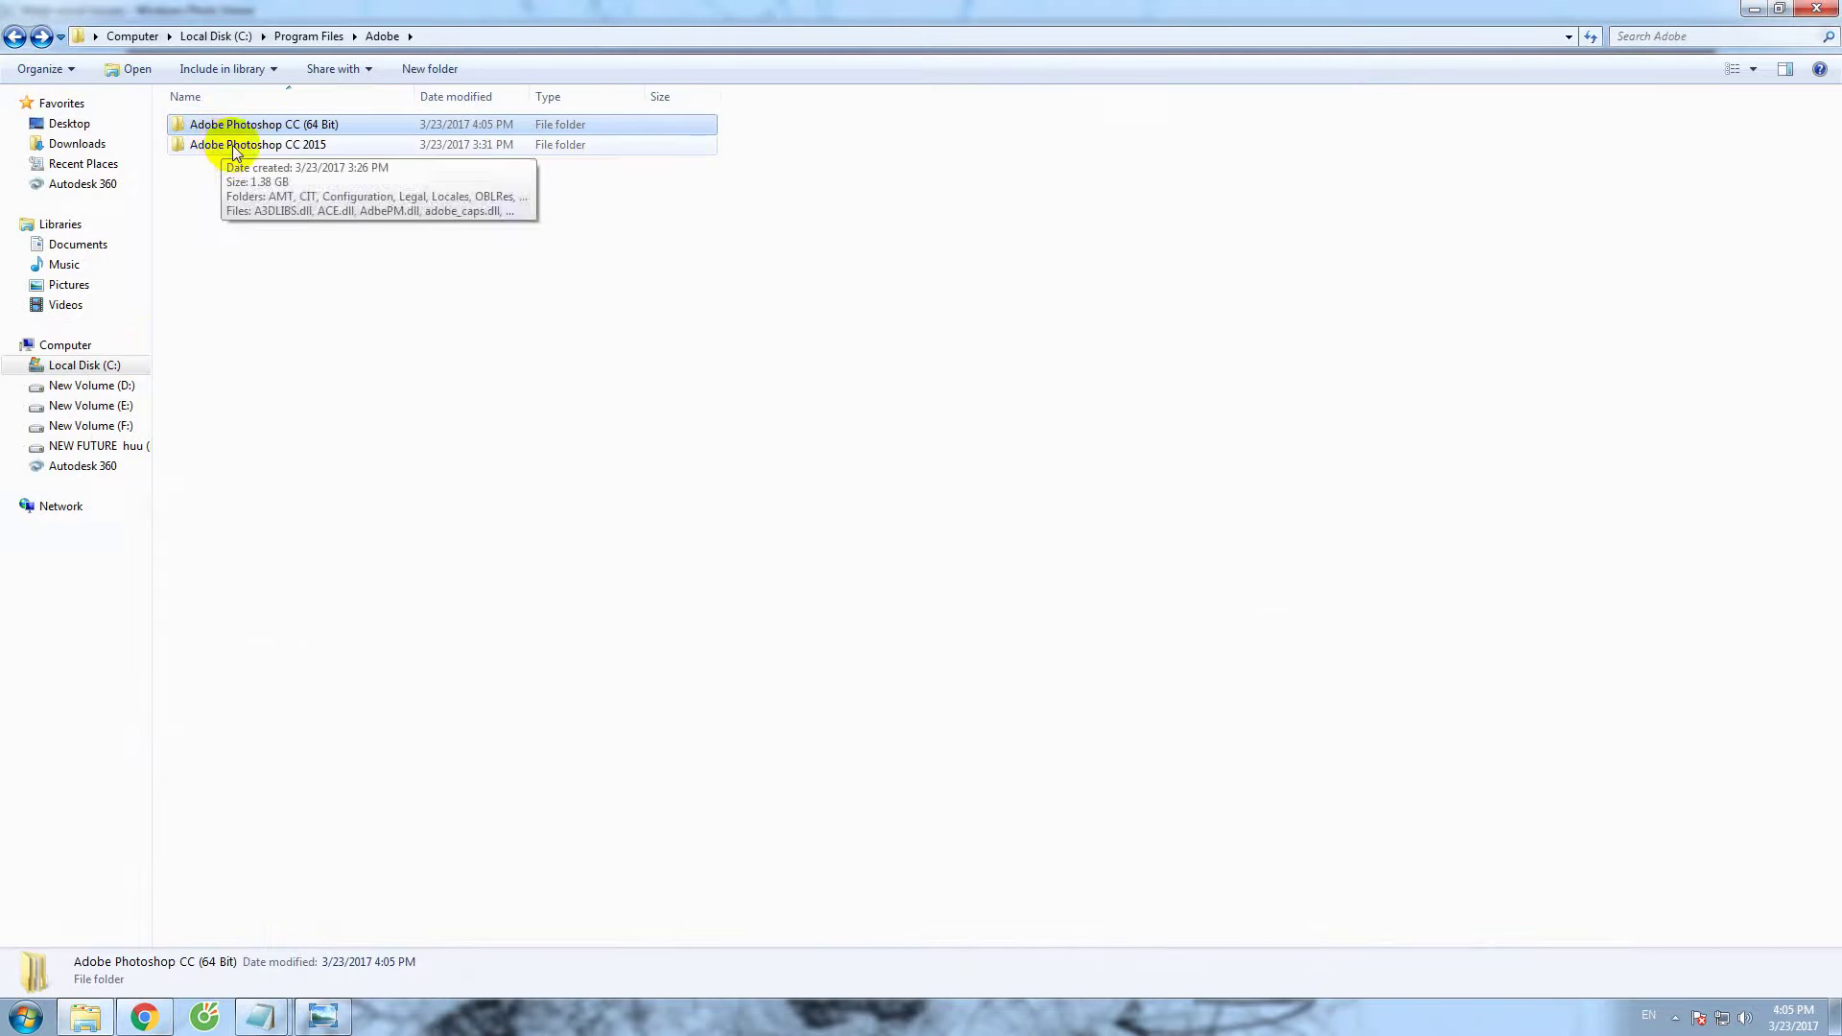
pyautogui.click(229, 147)
pyautogui.doubleClick(240, 149)
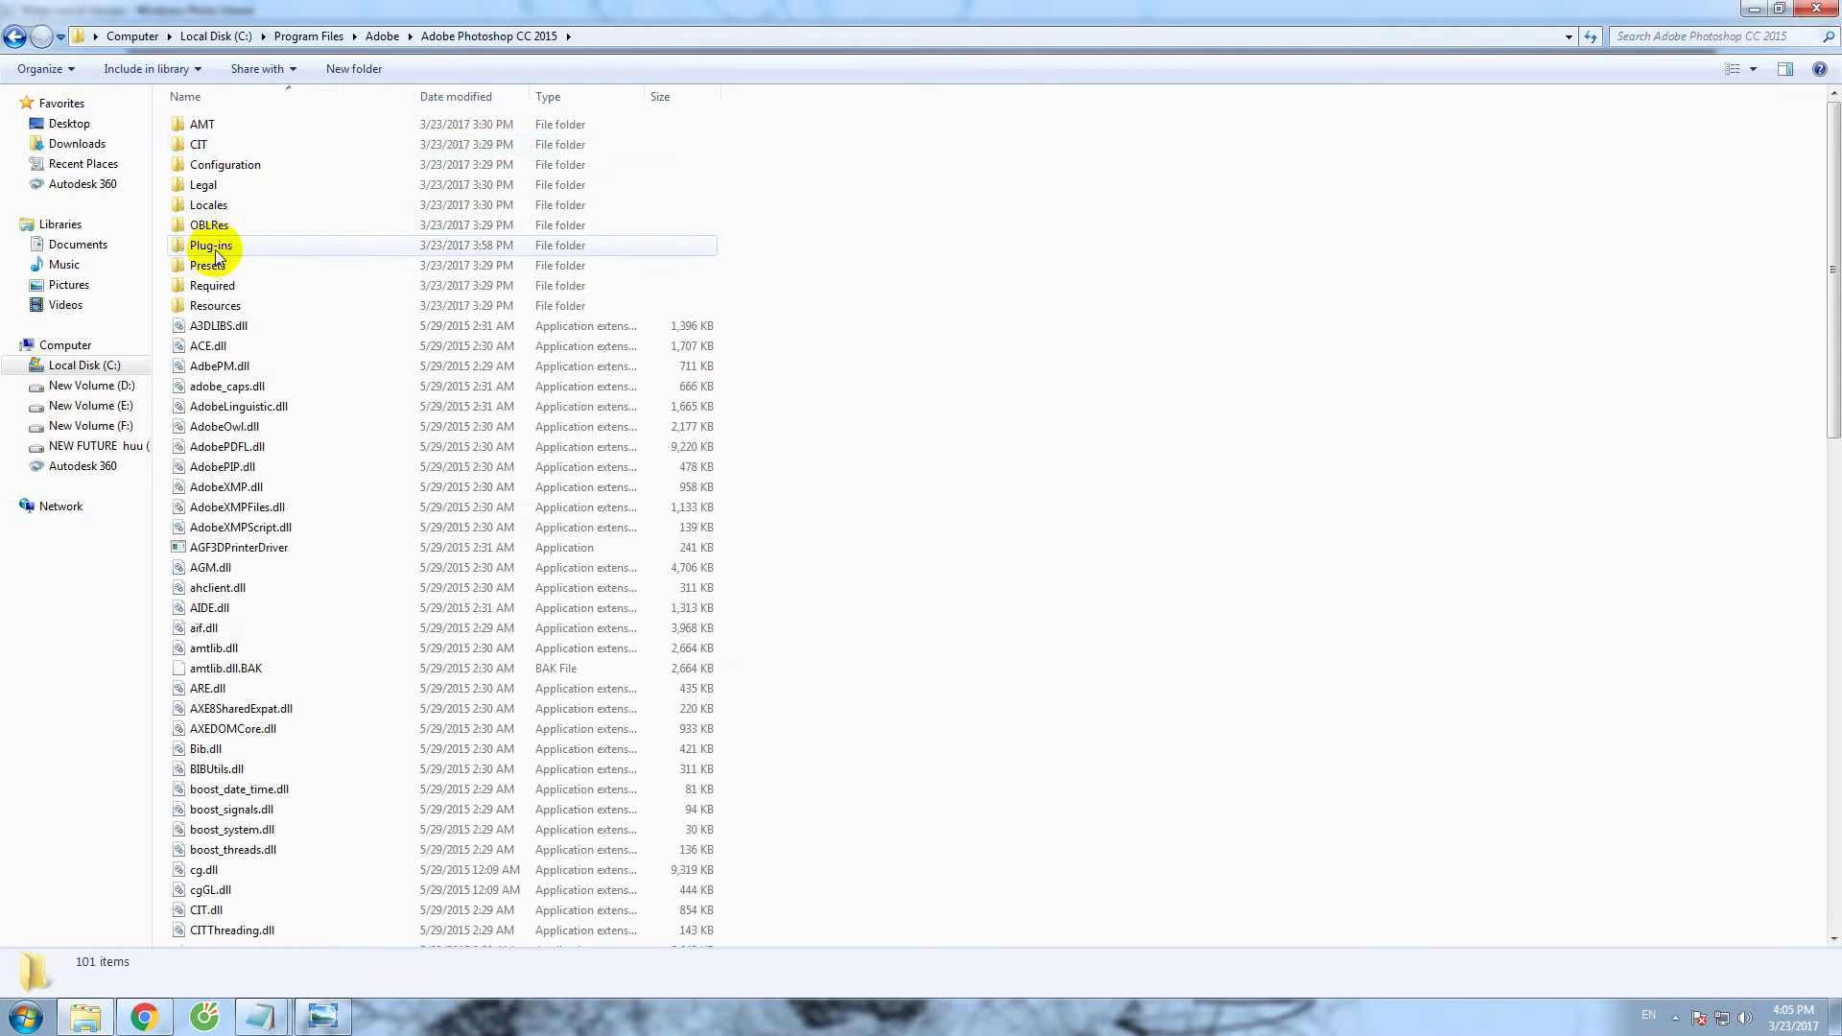
pyautogui.rightClick(1029, 267)
pyautogui.click(1080, 399)
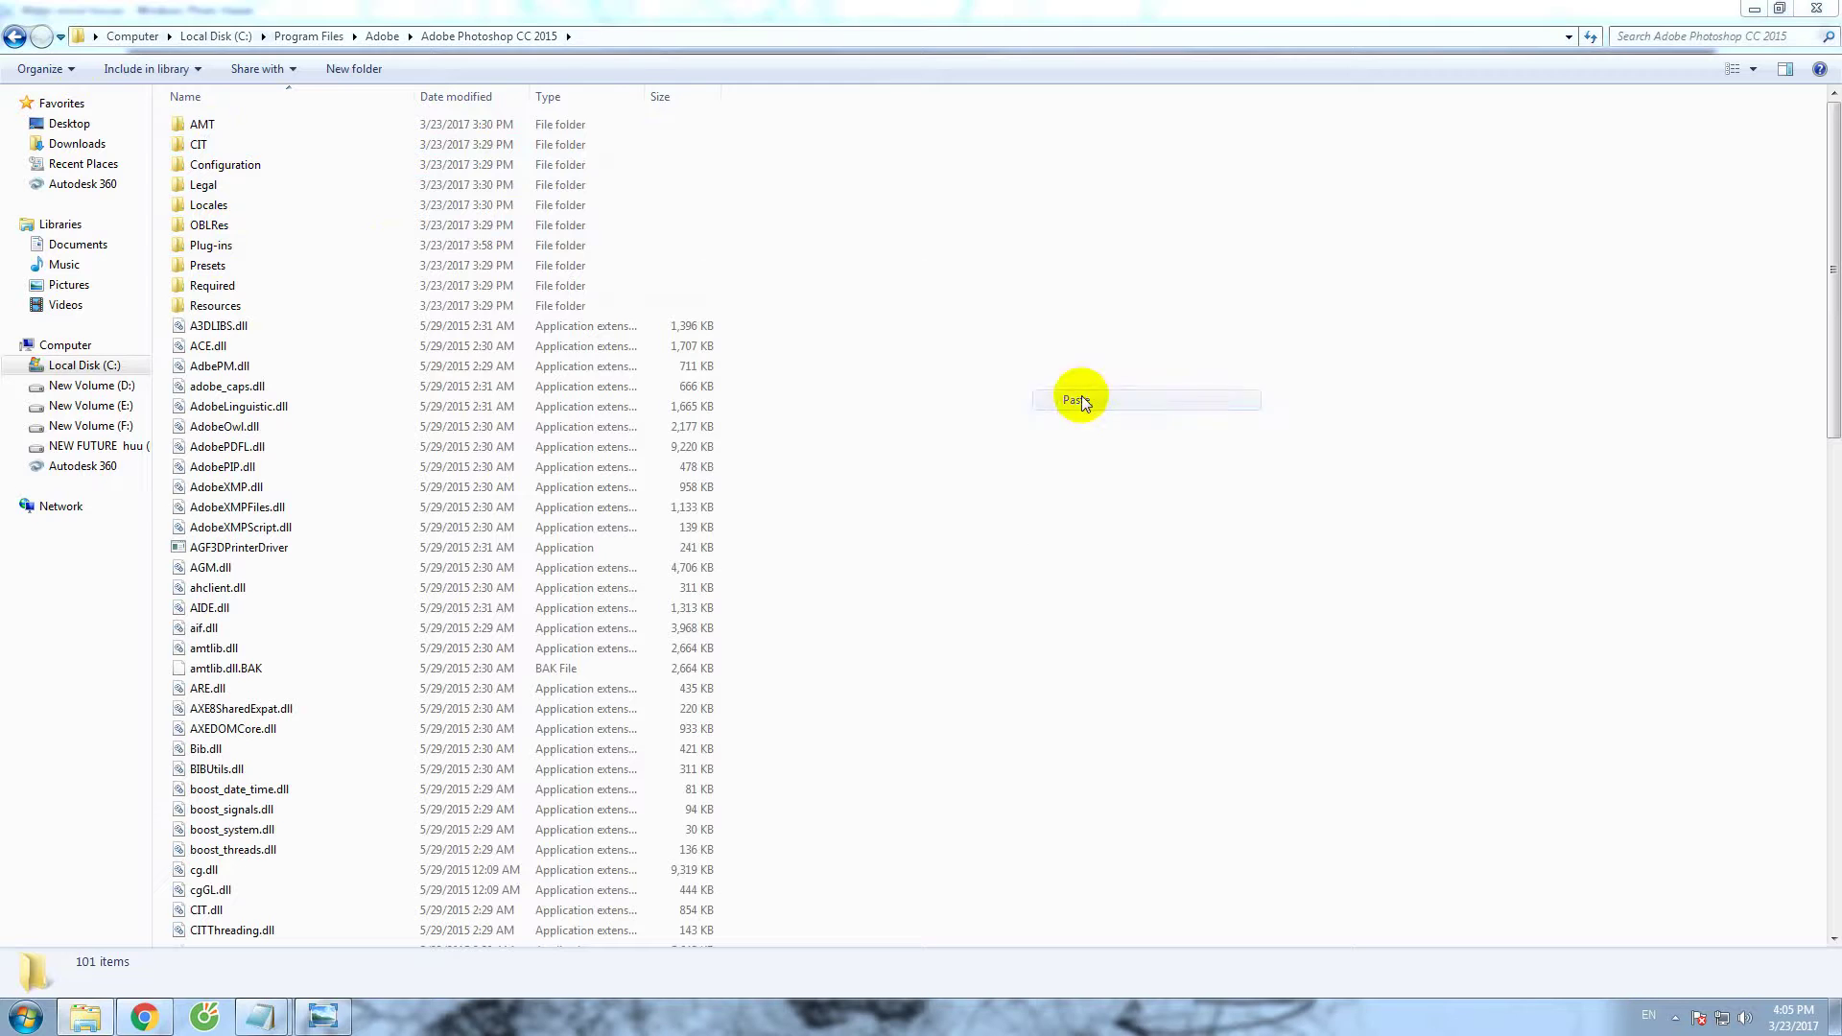
pyautogui.click(992, 694)
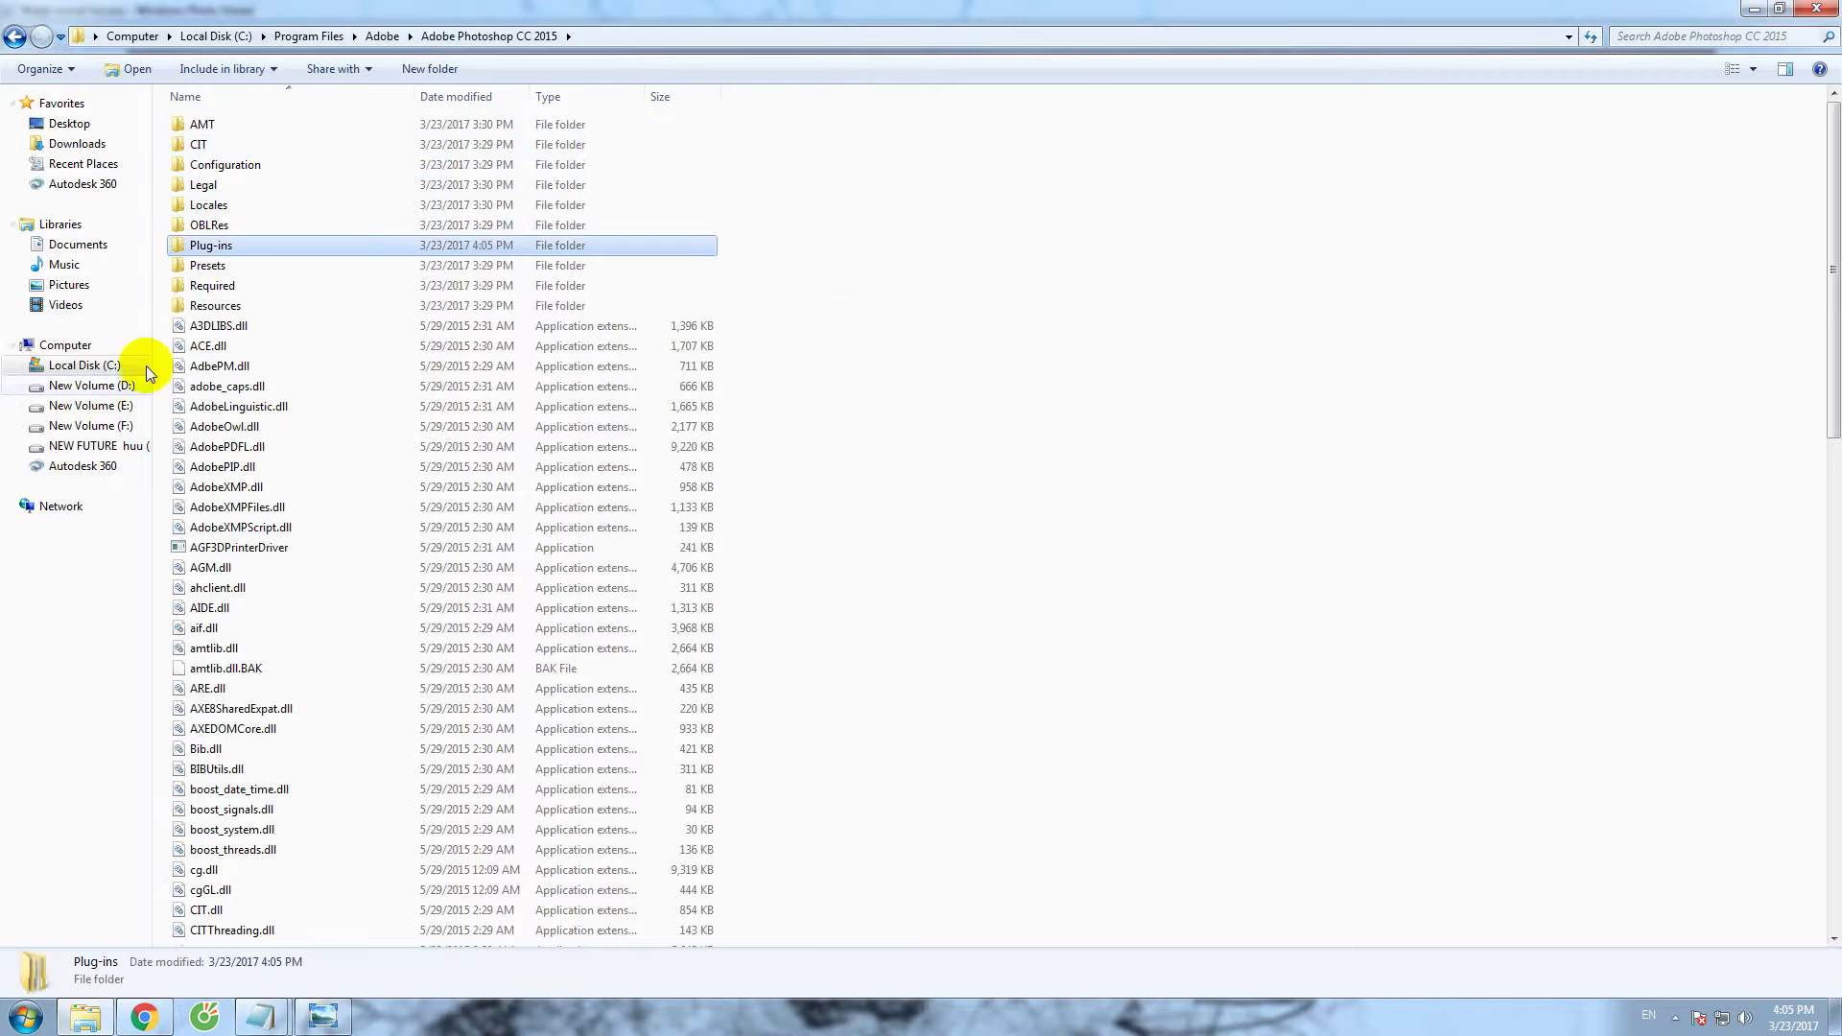
pyautogui.doubleClick(207, 244)
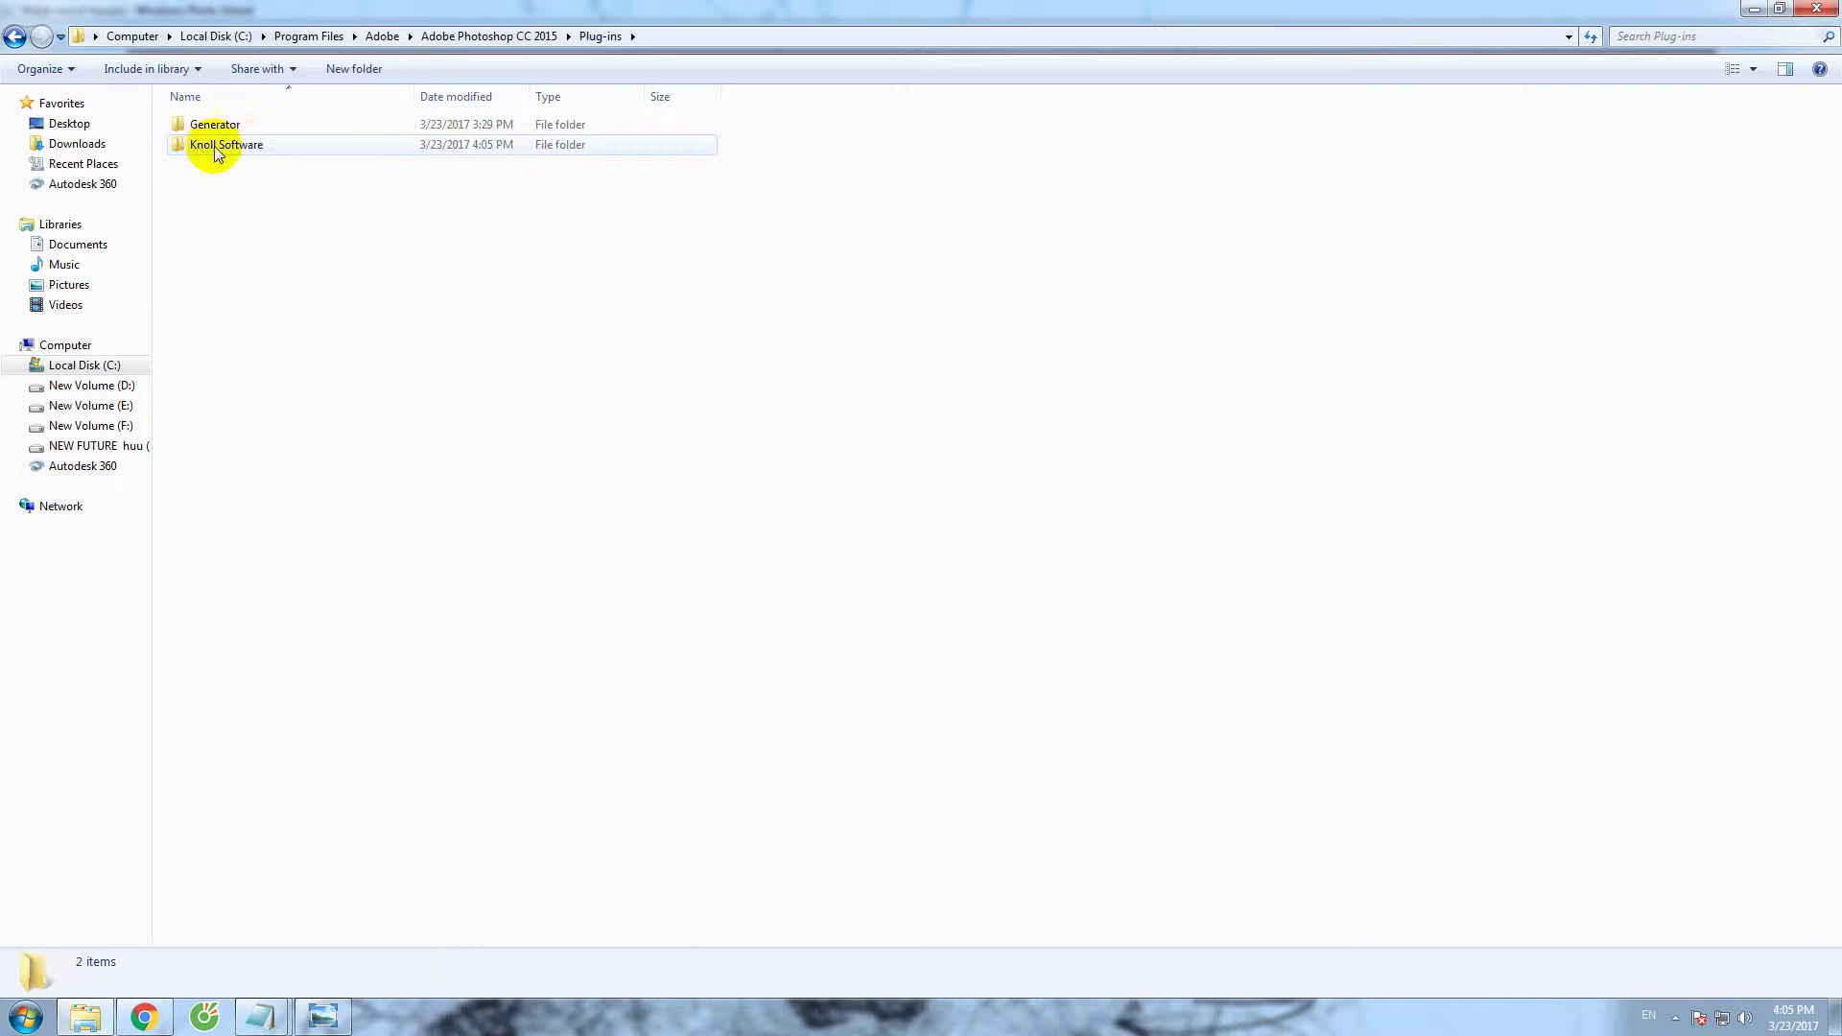
pyautogui.doubleClick(248, 146)
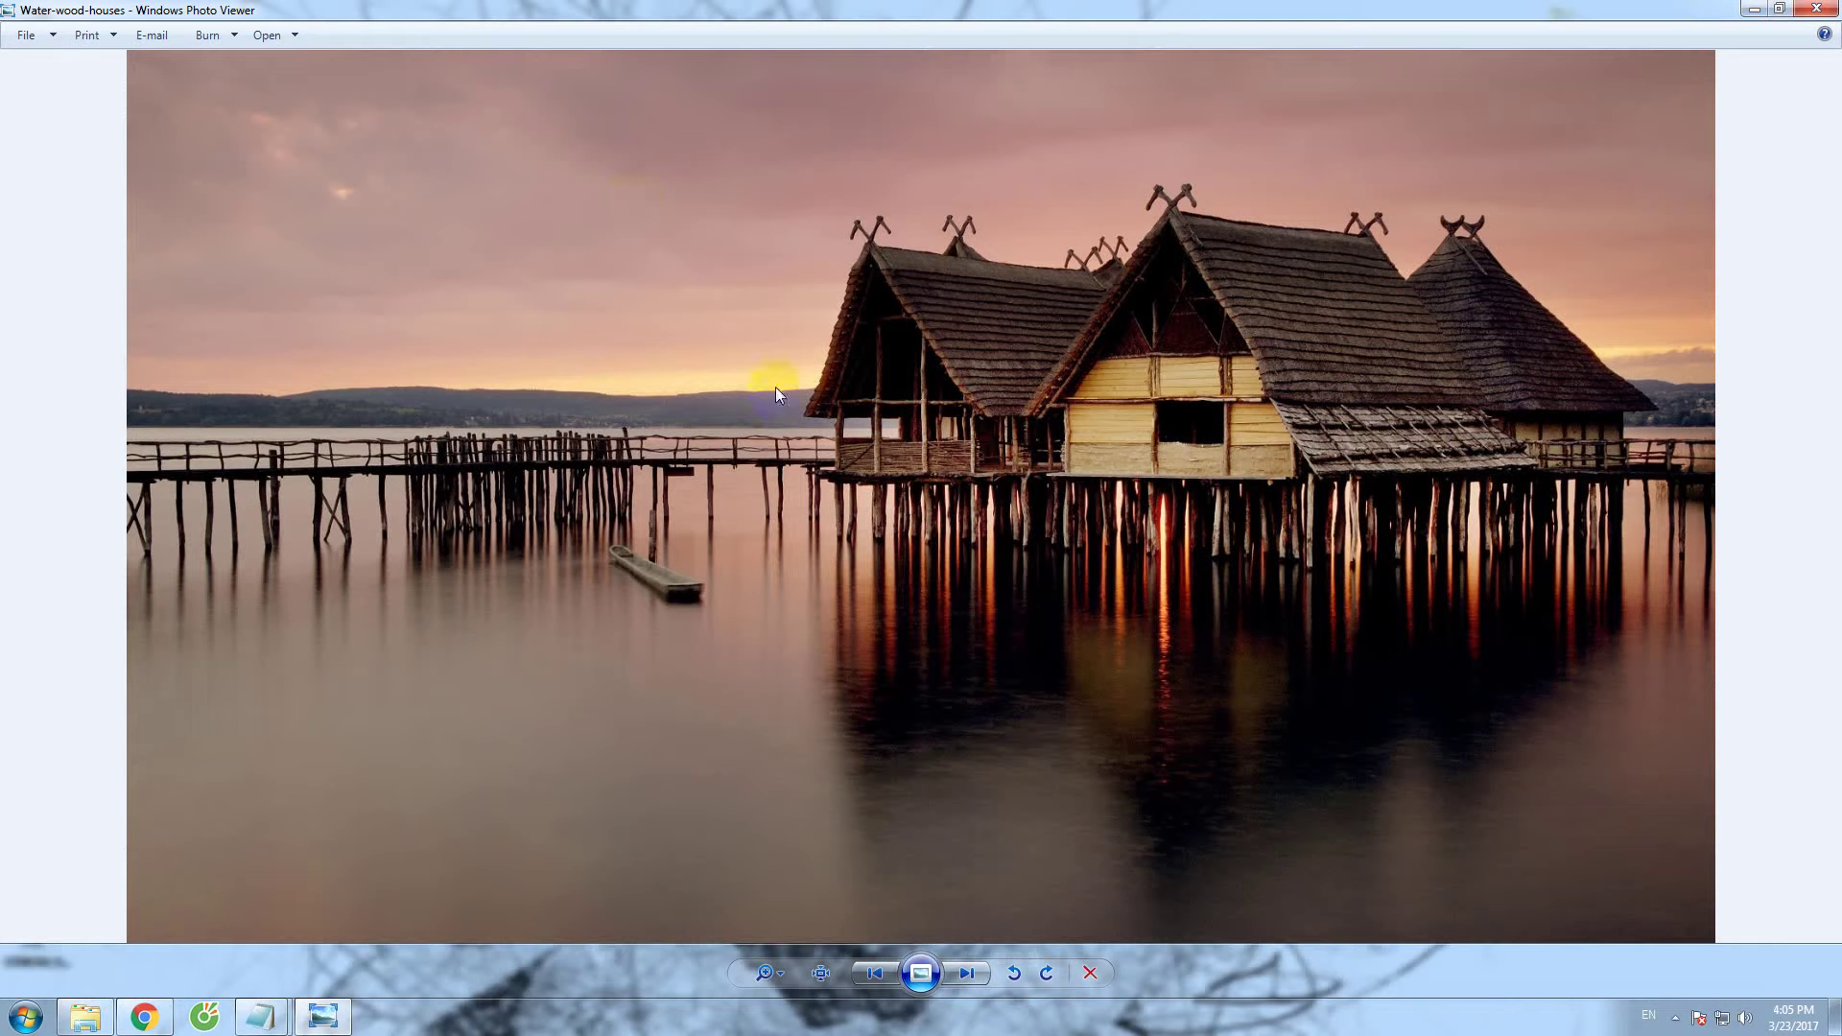
# Open Water-wood-houses.jpg in Adobe Photoshop CC 2015 via Photo Viewer's Open With menu.
pyautogui.rightClick(828, 293)
pyautogui.moveTo(886, 303)
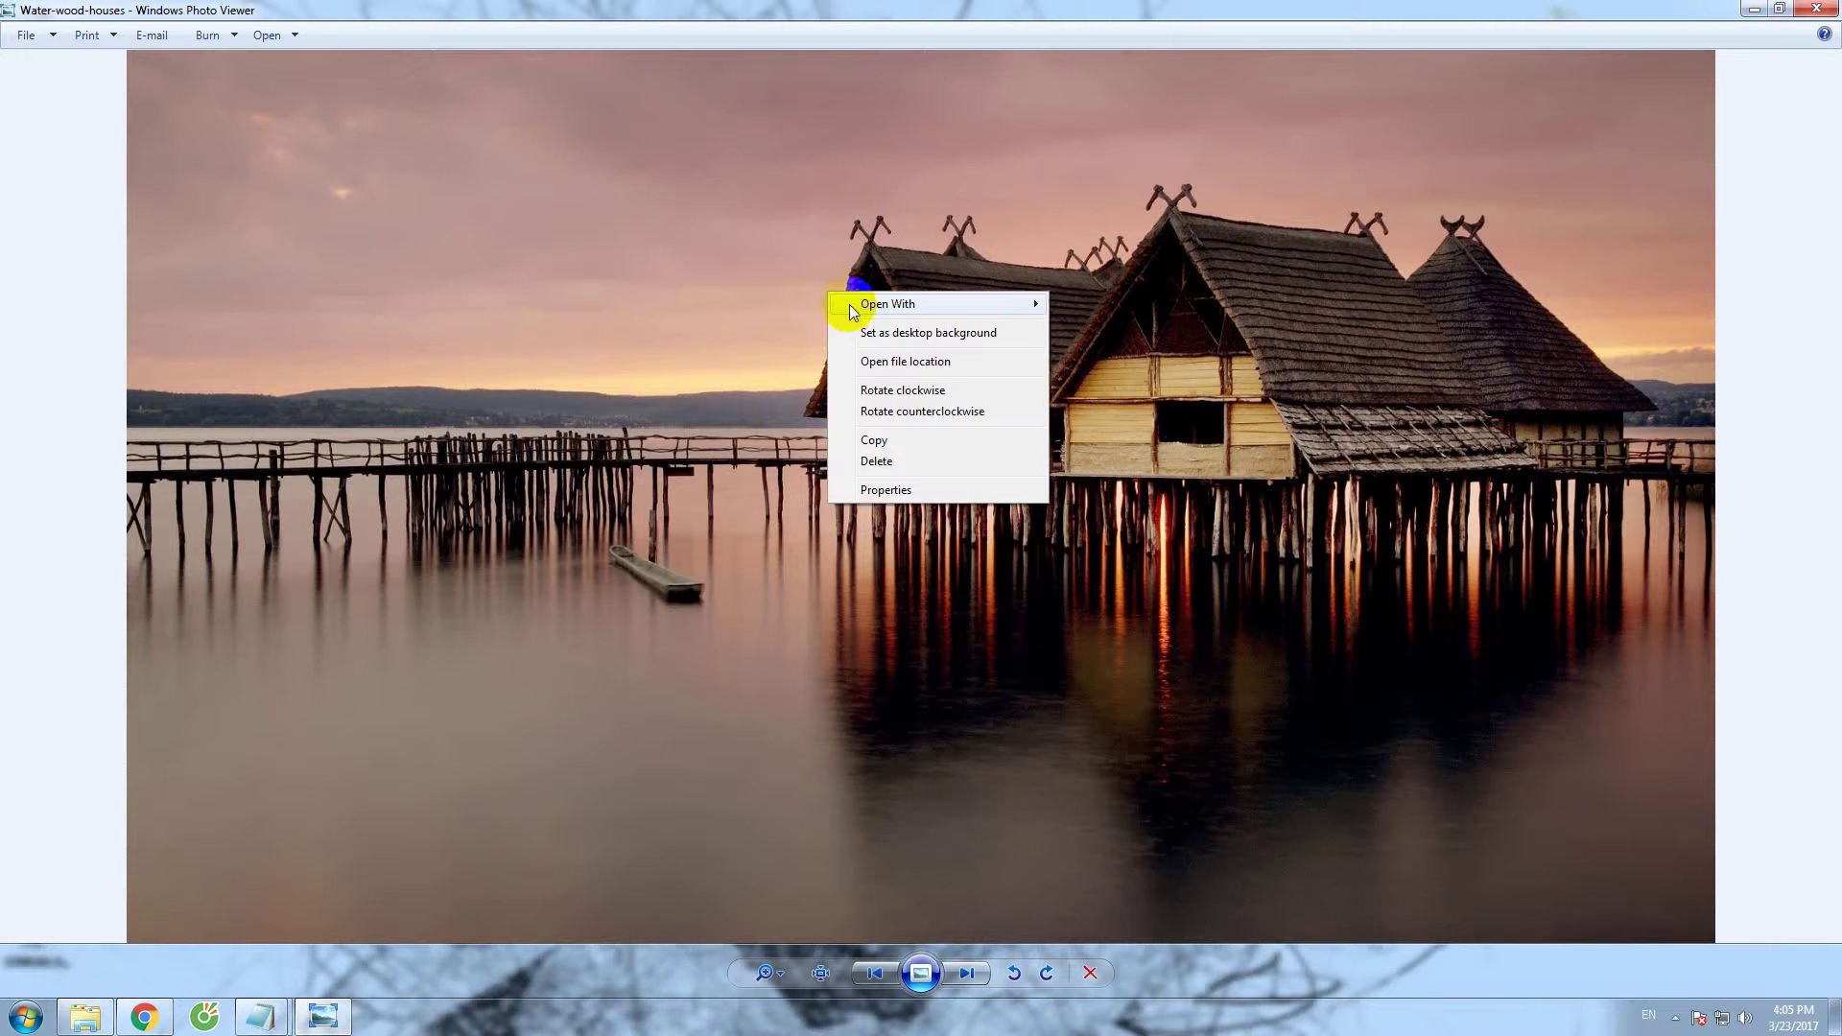
pyautogui.click(1099, 305)
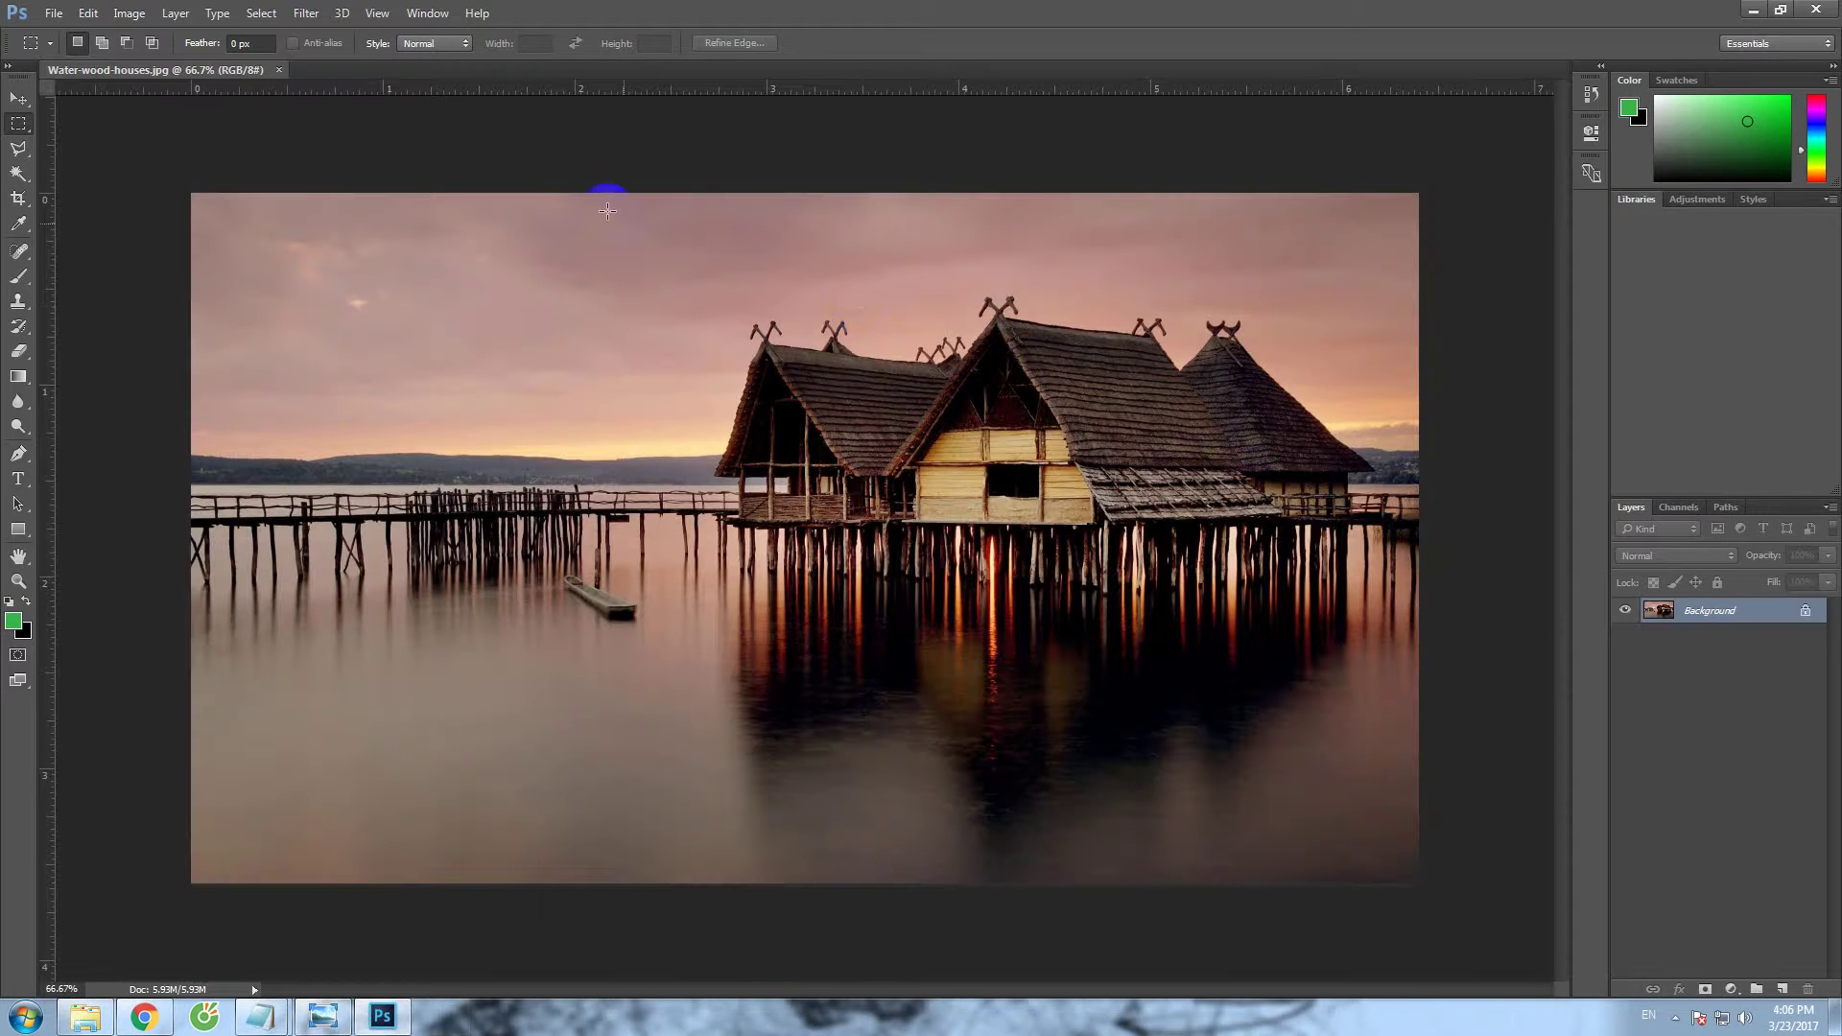
# Launch Filter > Red Giant Software > Knoll Light Factory on the lake photo.
pyautogui.click(305, 13)
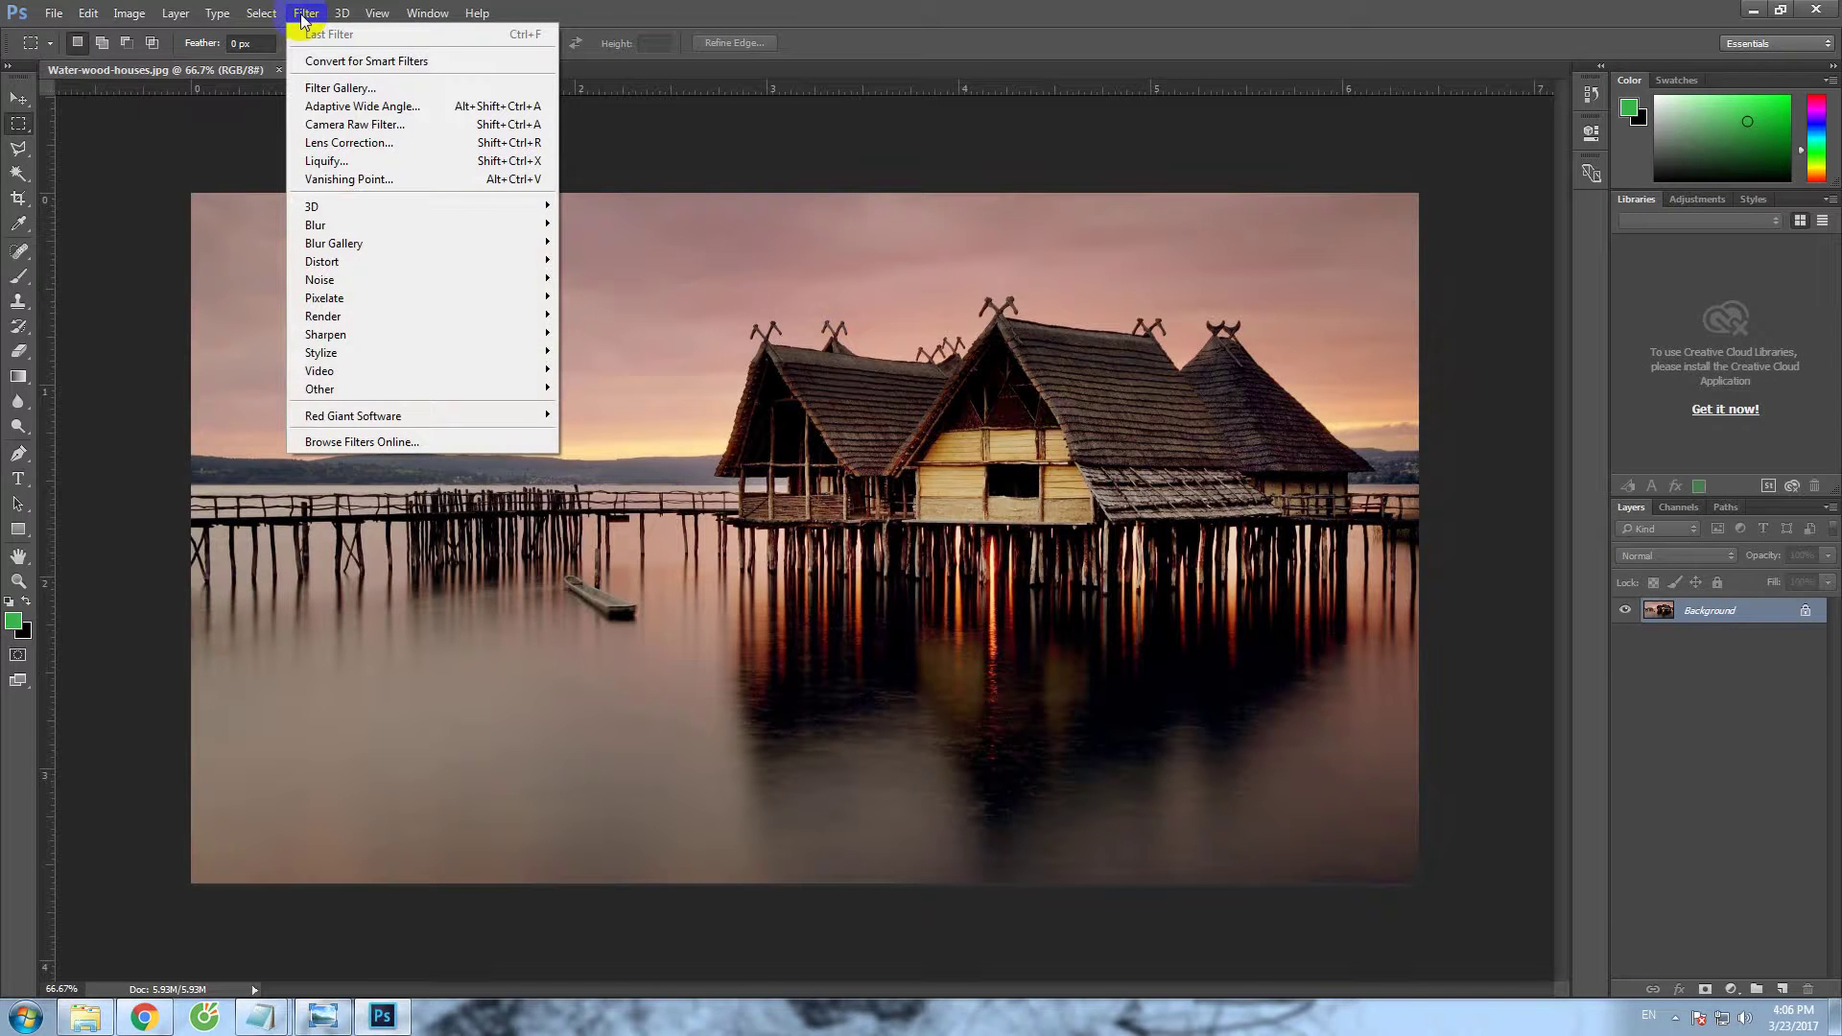
pyautogui.moveTo(353, 417)
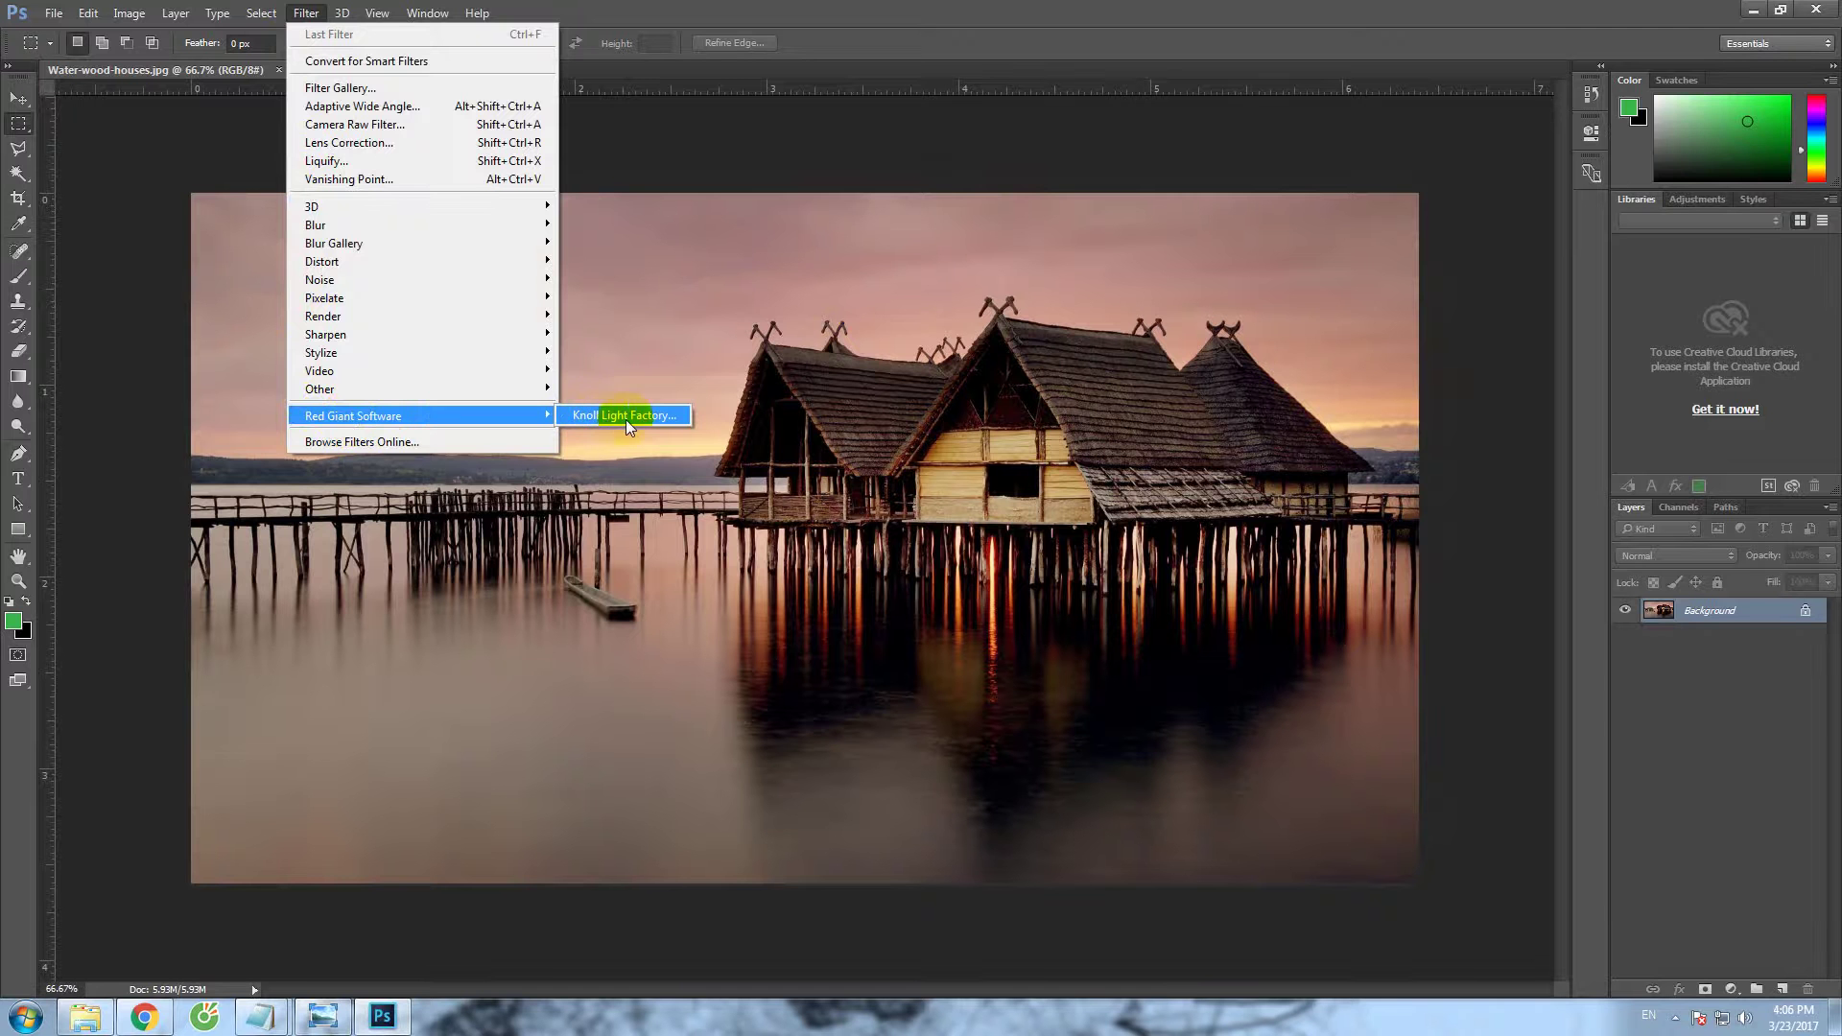
pyautogui.click(656, 422)
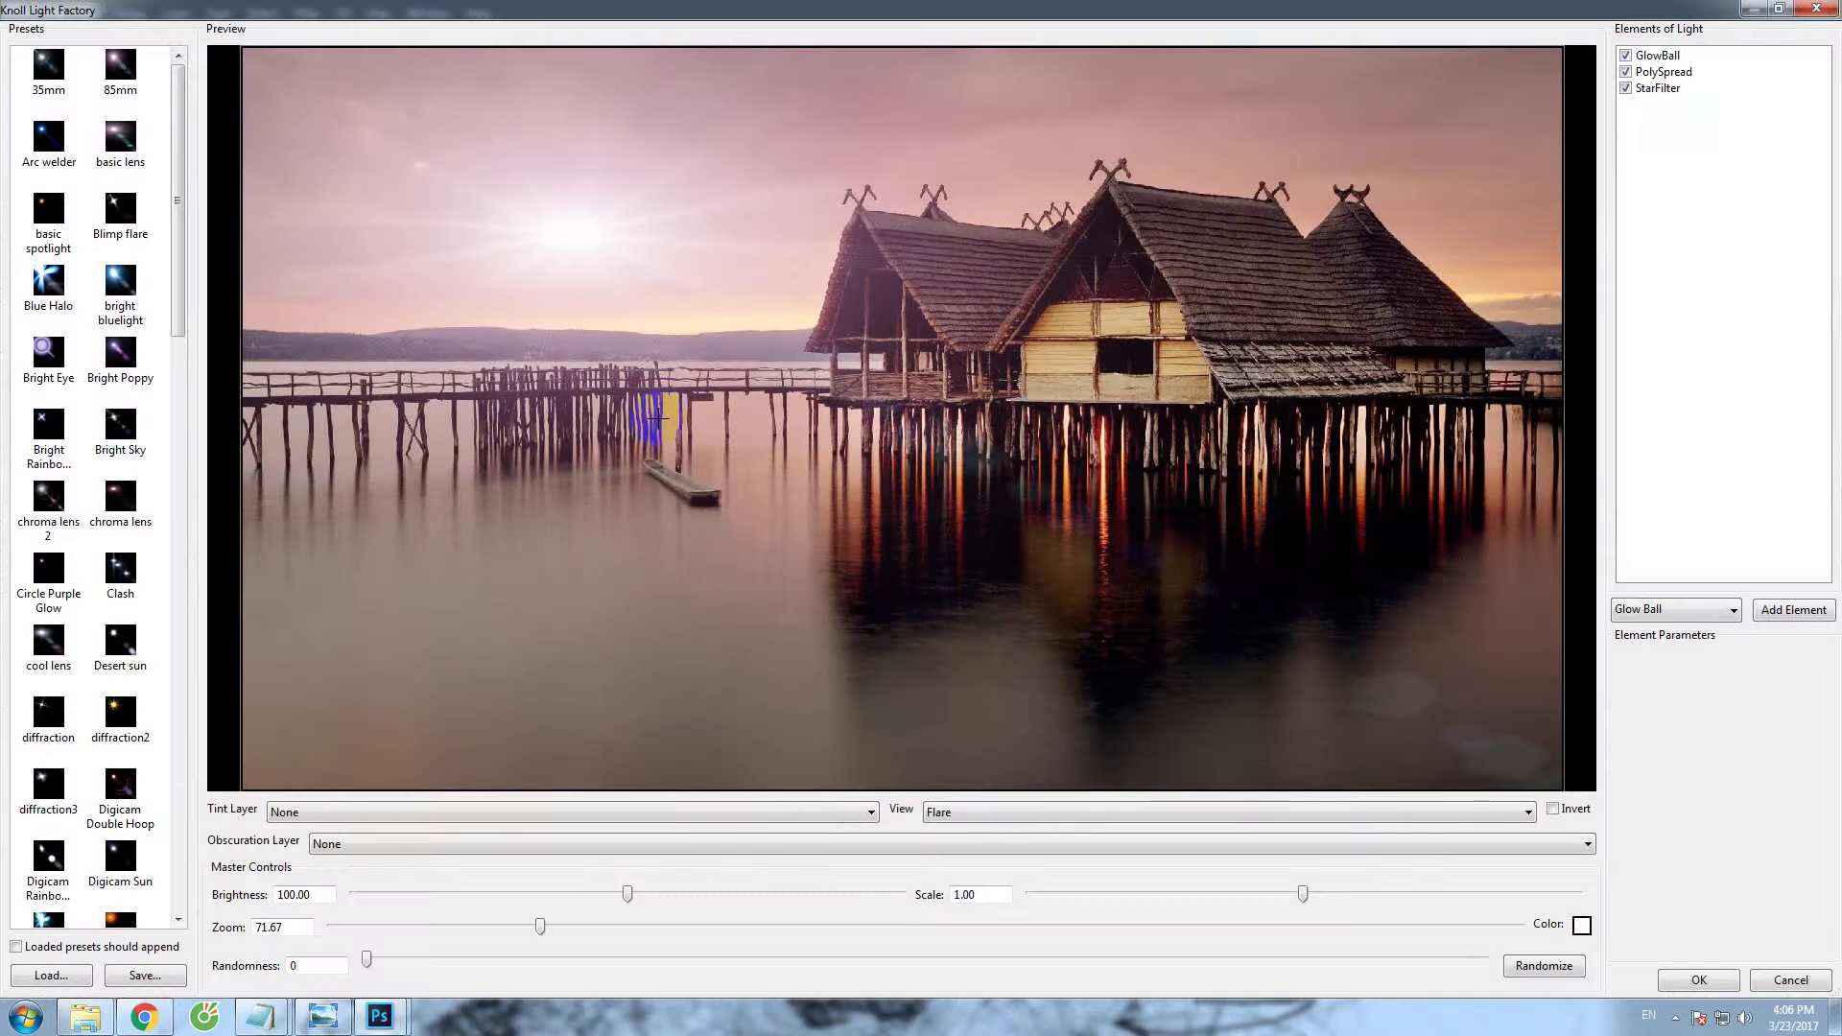
# Preview the spikey glow2, Quicktake 200, diffraction2 and Bright Sky flare presets.
pyautogui.moveTo(177, 96); pyautogui.dragTo(203, 713)
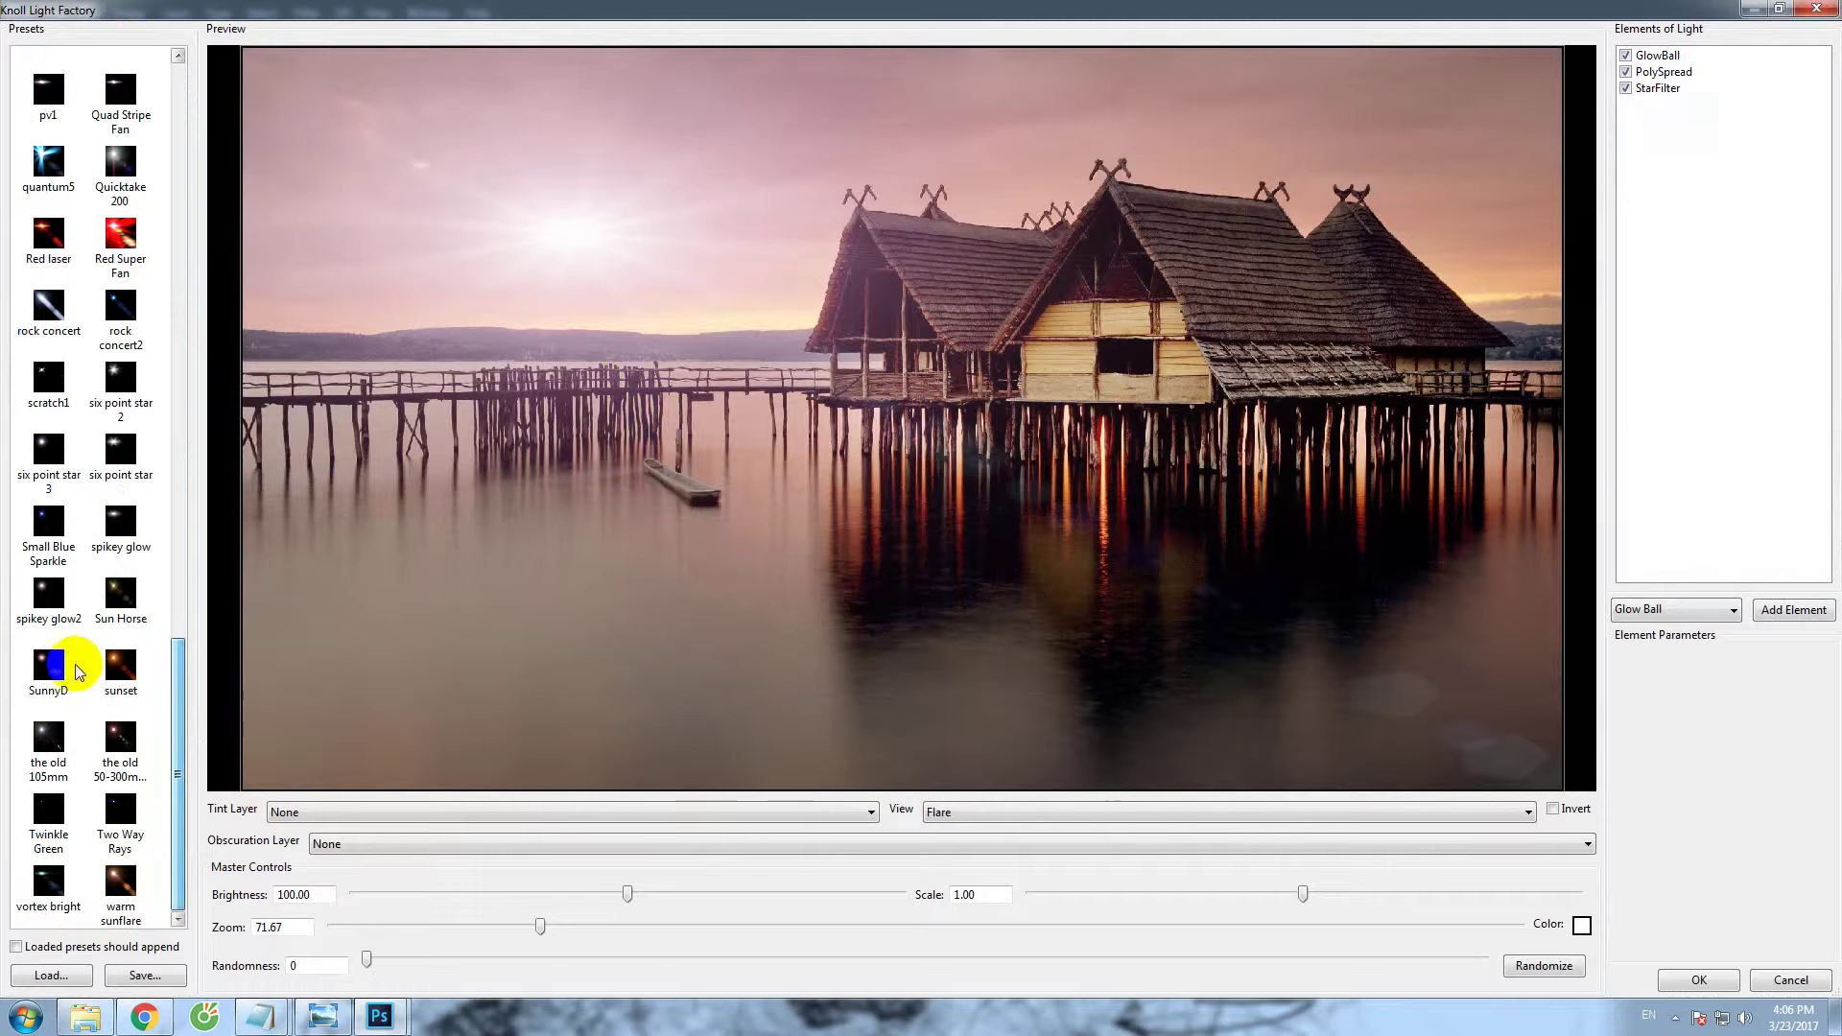
pyautogui.click(48, 593)
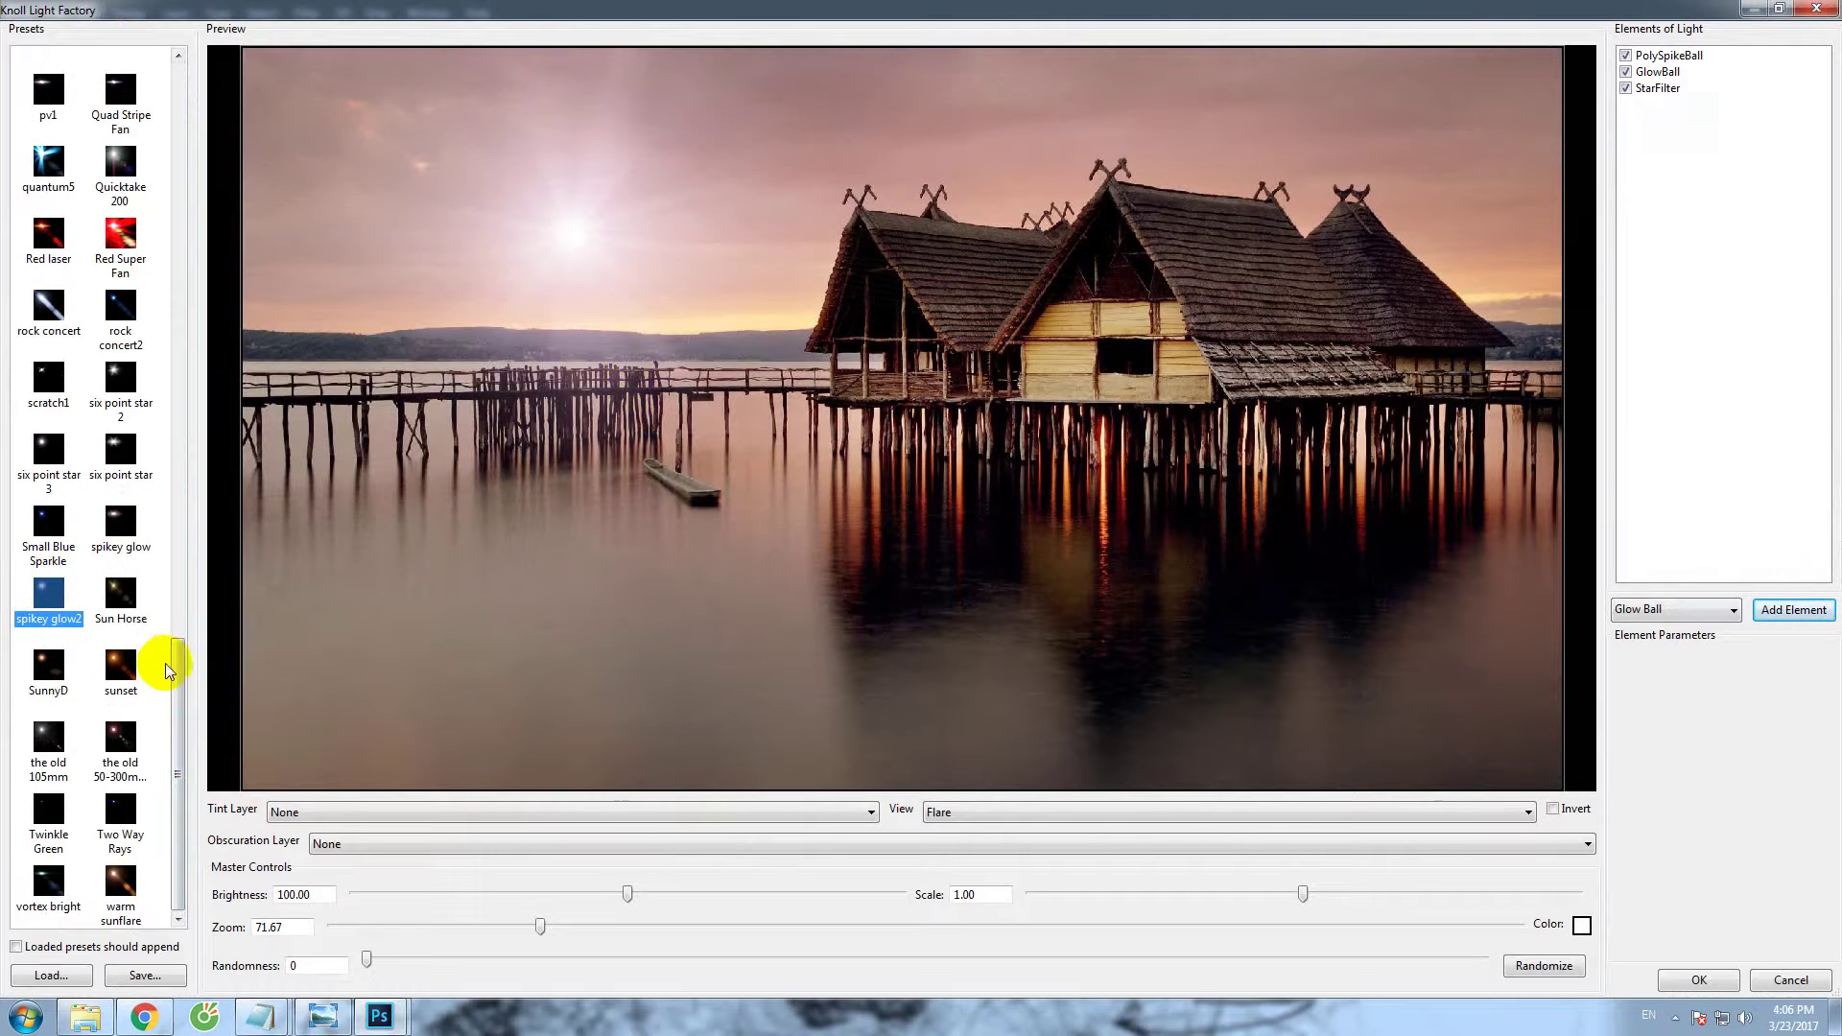
pyautogui.moveTo(175, 641); pyautogui.dragTo(121, 505)
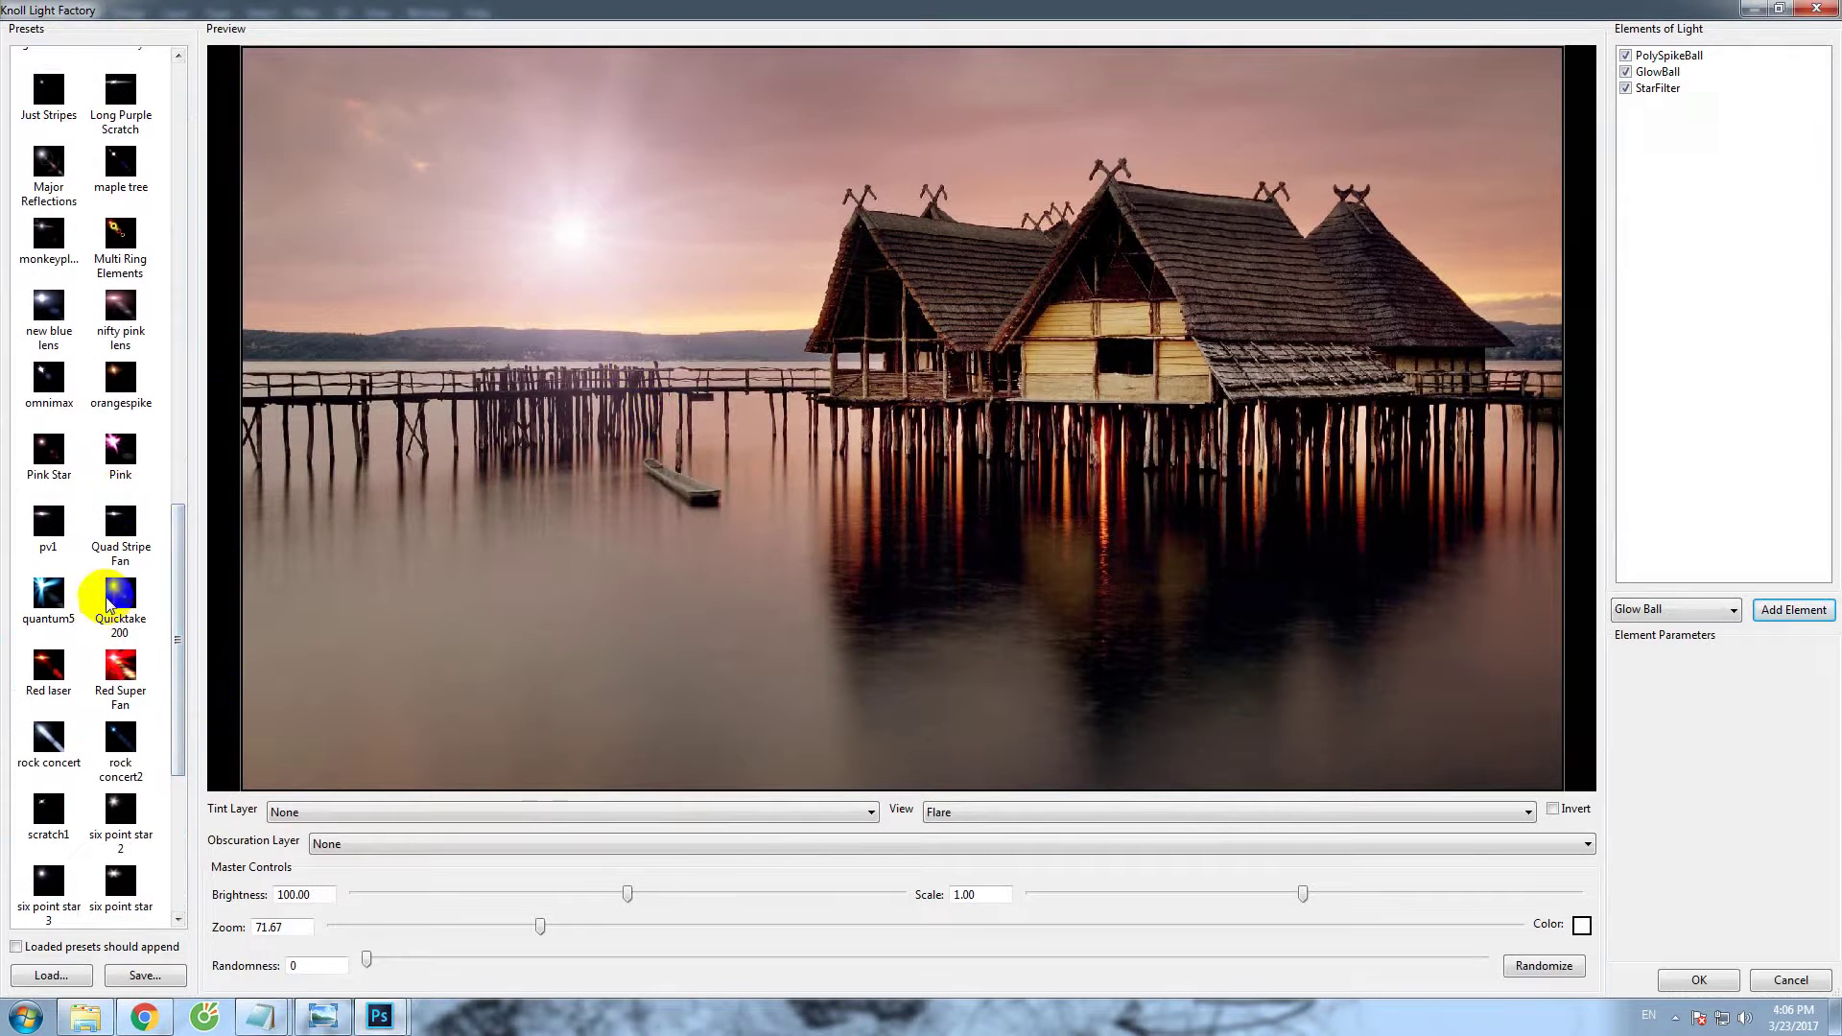
pyautogui.click(120, 593)
pyautogui.scroll(5, 108, 384)
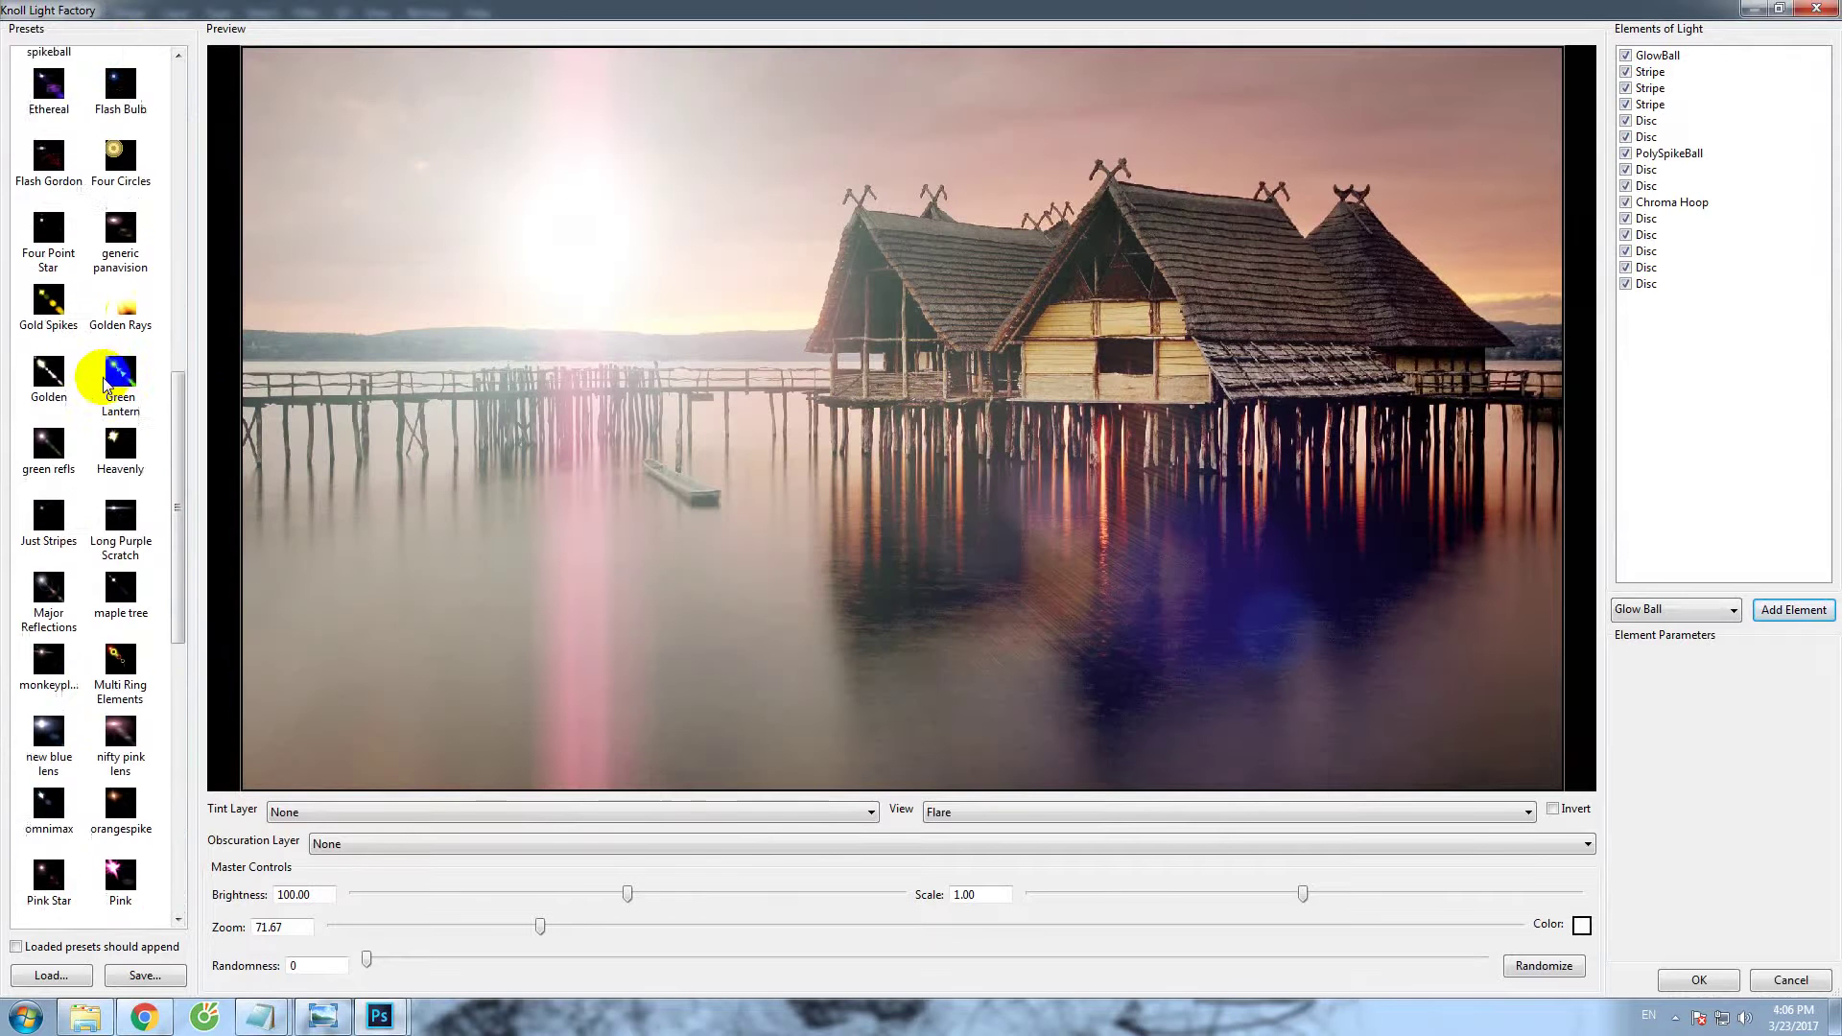
pyautogui.scroll(5, 108, 374)
pyautogui.click(119, 151)
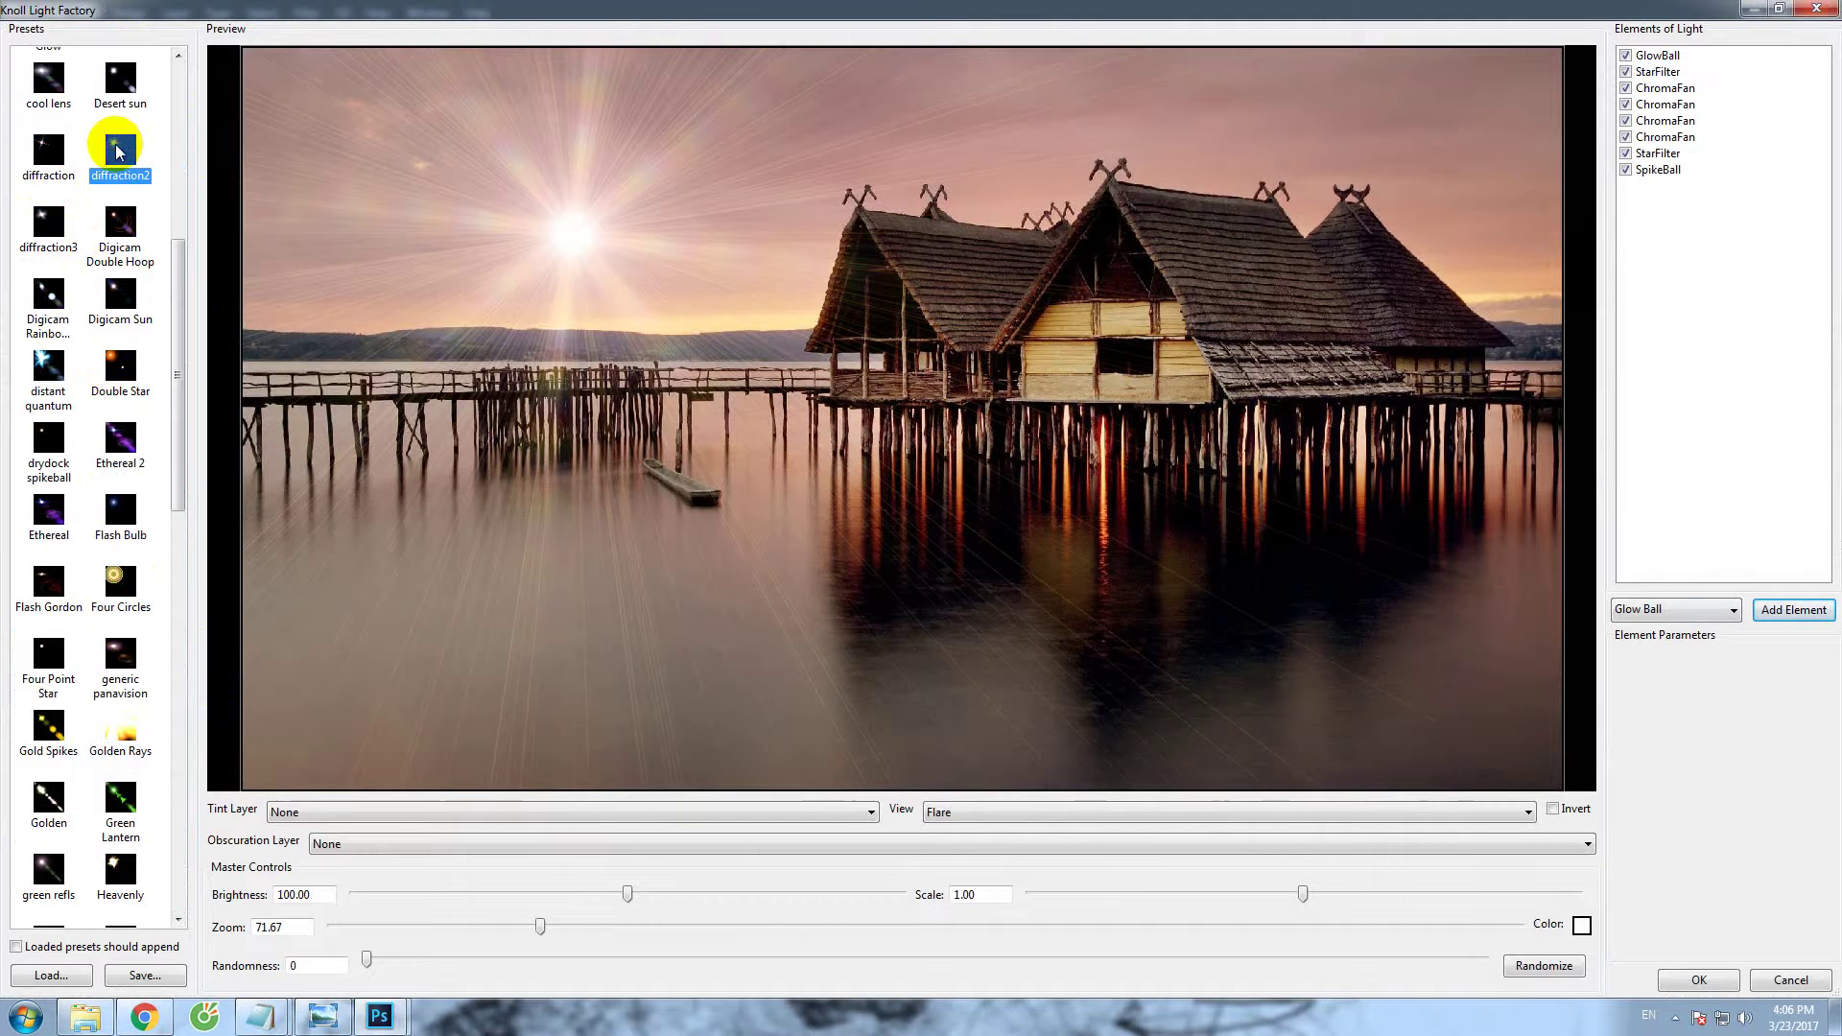
pyautogui.scroll(3, 120, 173)
pyautogui.click(120, 179)
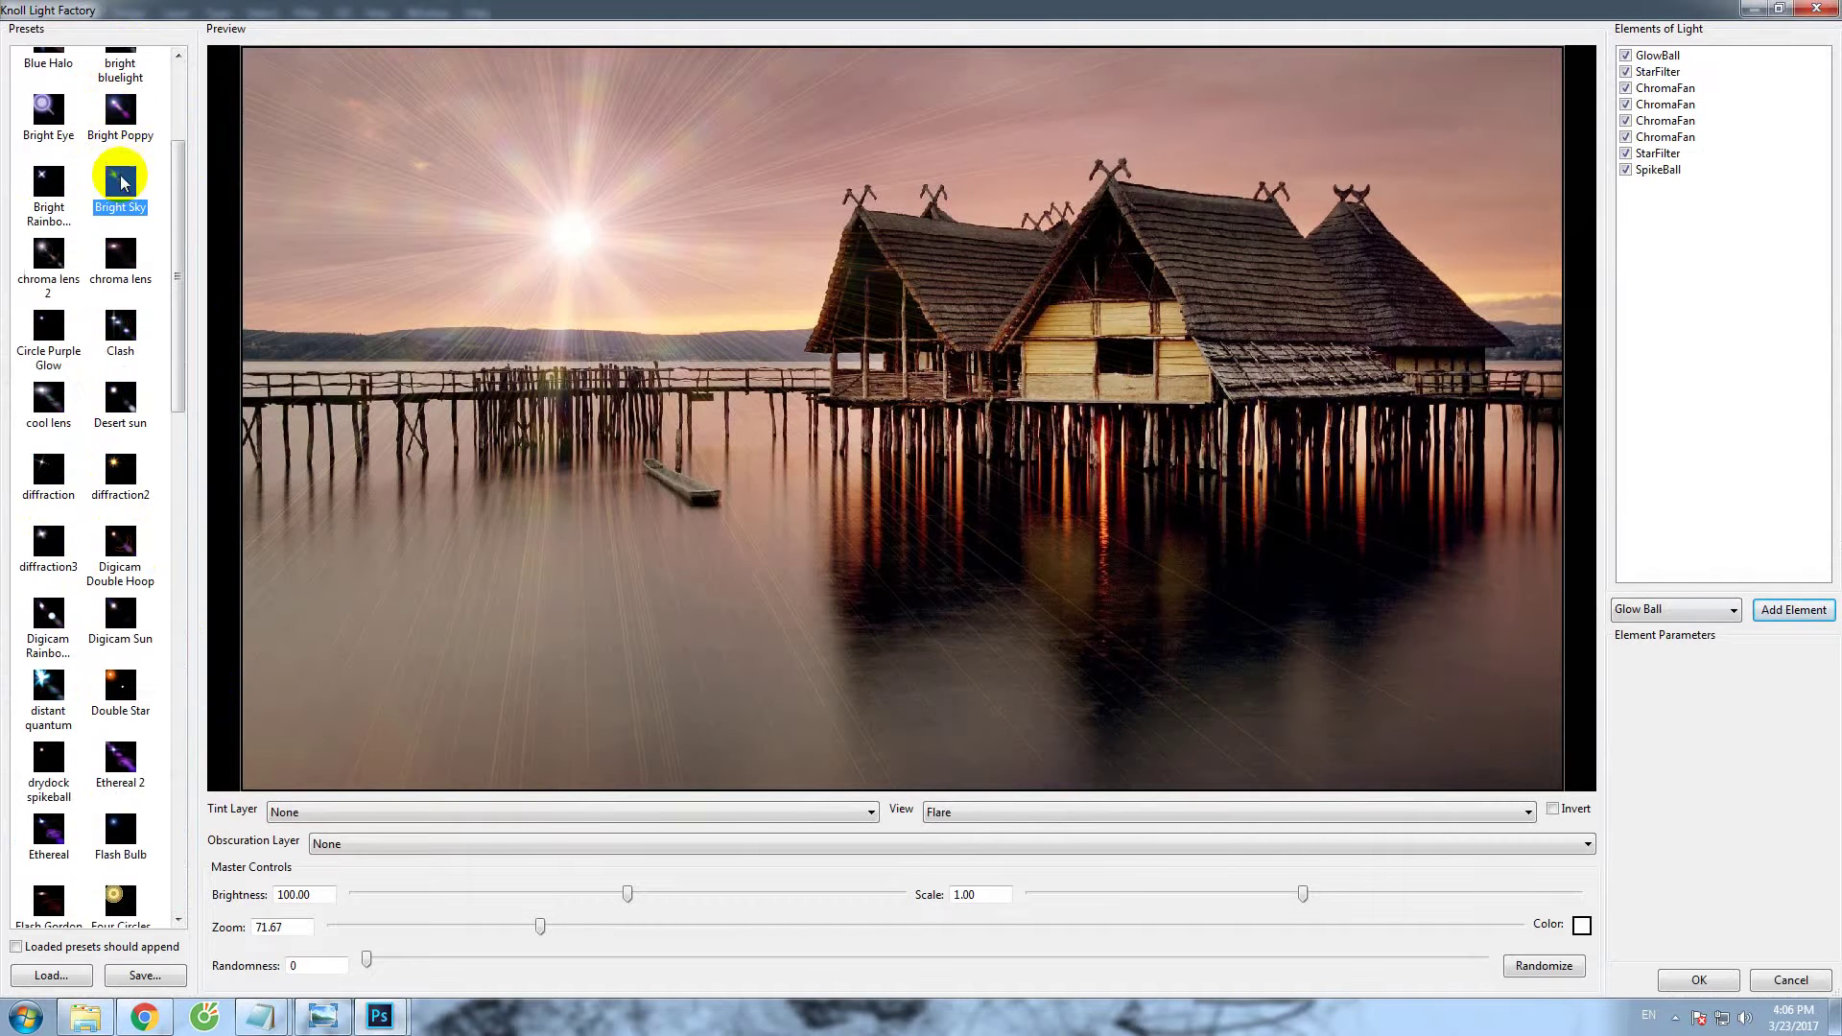
# Choose the 35mm flare preset and drag its centre onto the main stilt house.
pyautogui.scroll(3, 123, 178)
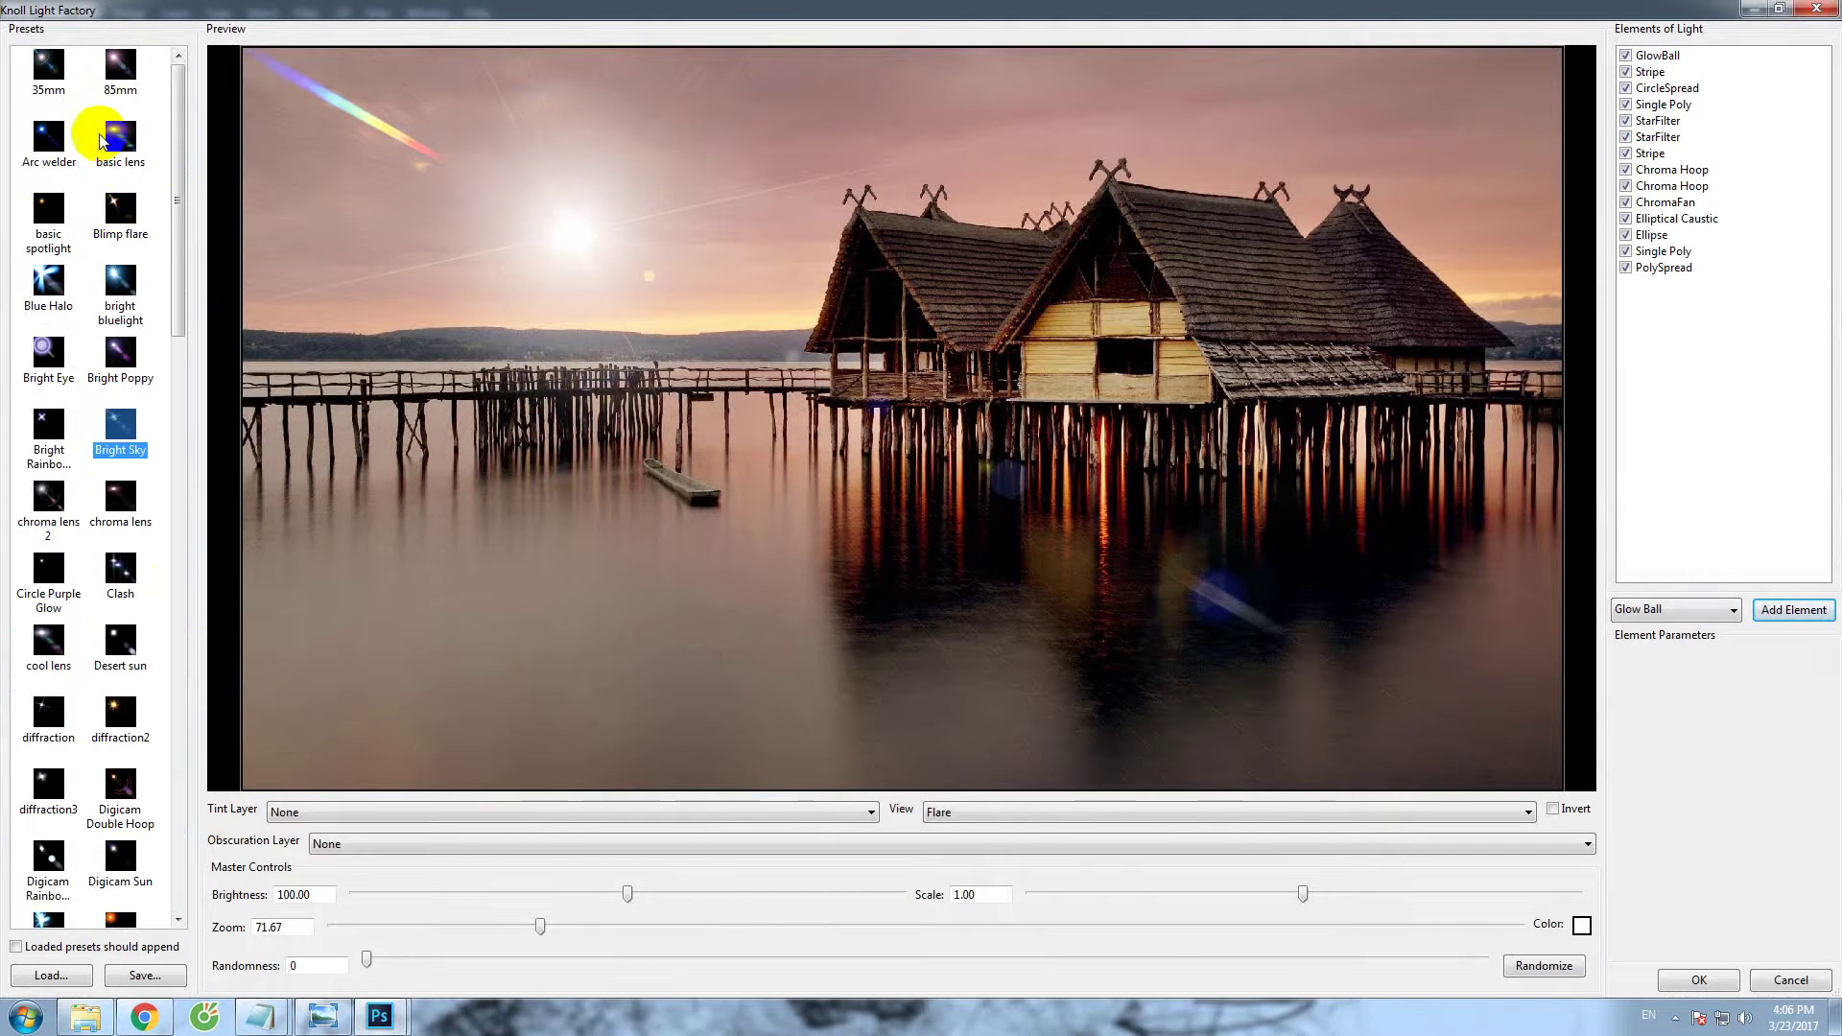
pyautogui.click(49, 65)
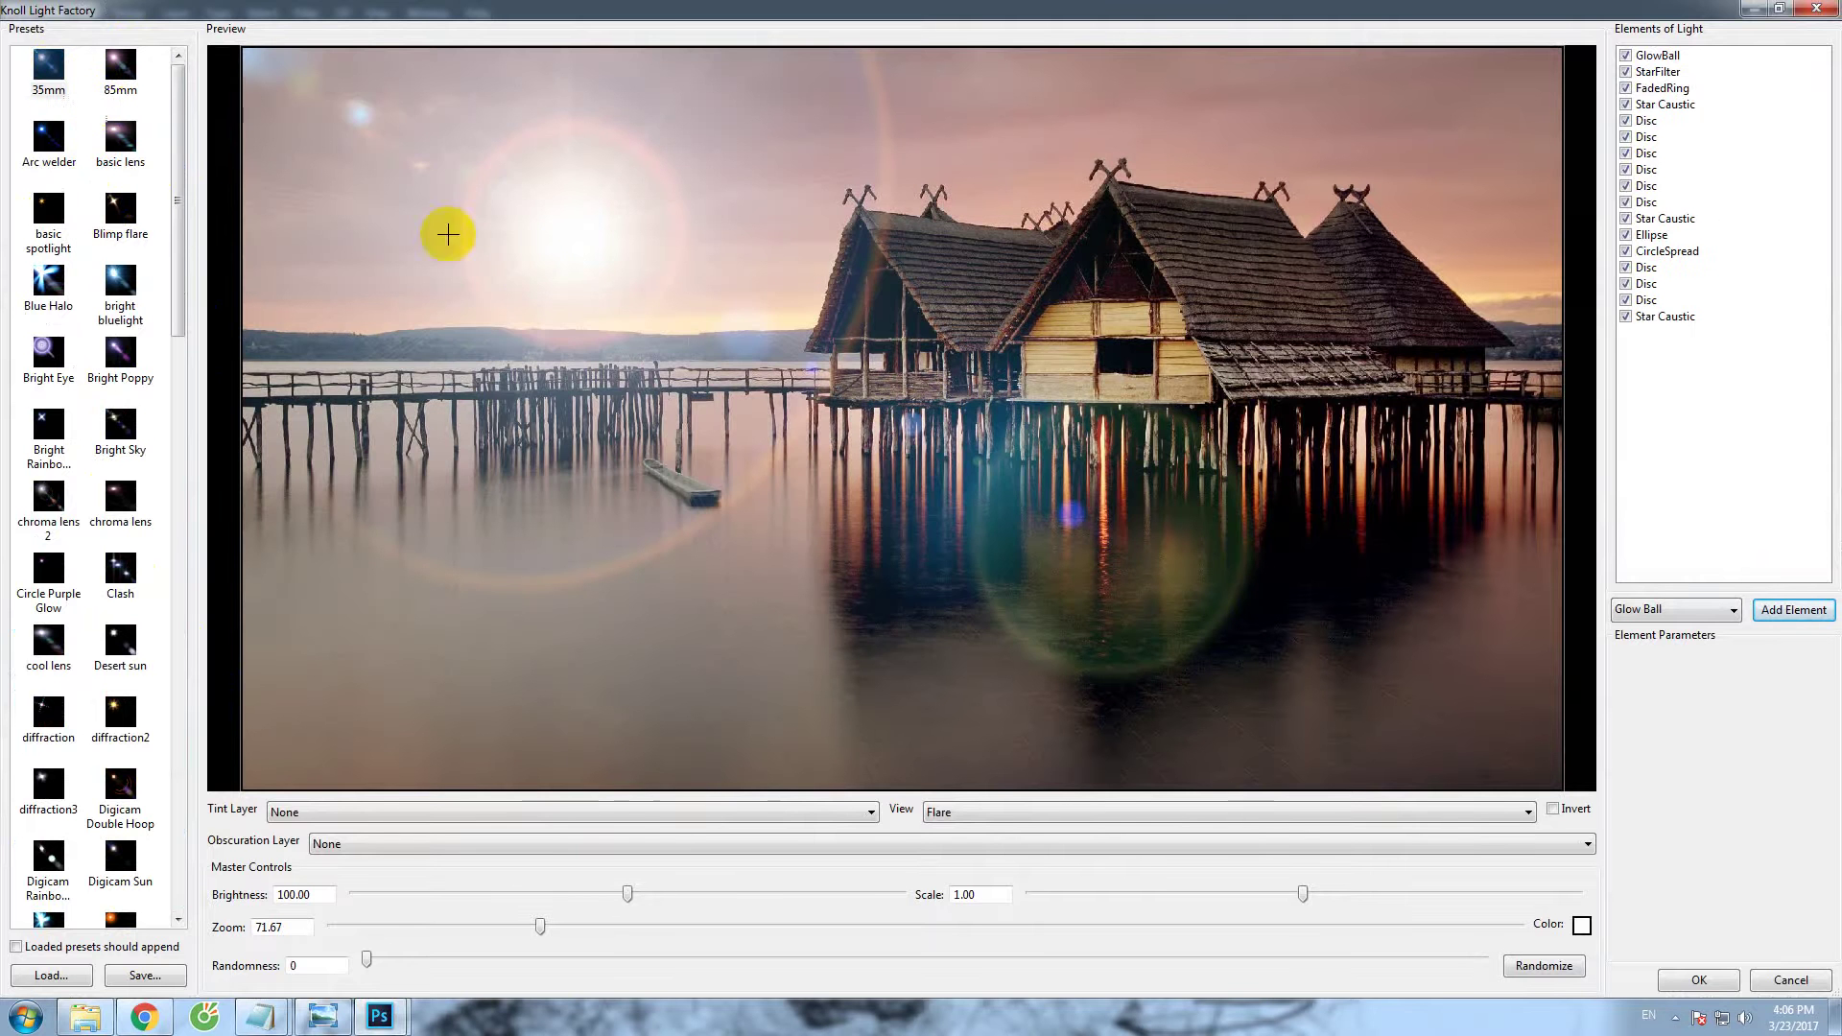
pyautogui.moveTo(573, 278)
pyautogui.mouseDown()
pyautogui.moveTo(810, 451)
pyautogui.moveTo(867, 345)
pyautogui.moveTo(863, 279)
pyautogui.moveTo(1132, 363)
pyautogui.moveTo(1098, 357)
pyautogui.mouseUp()
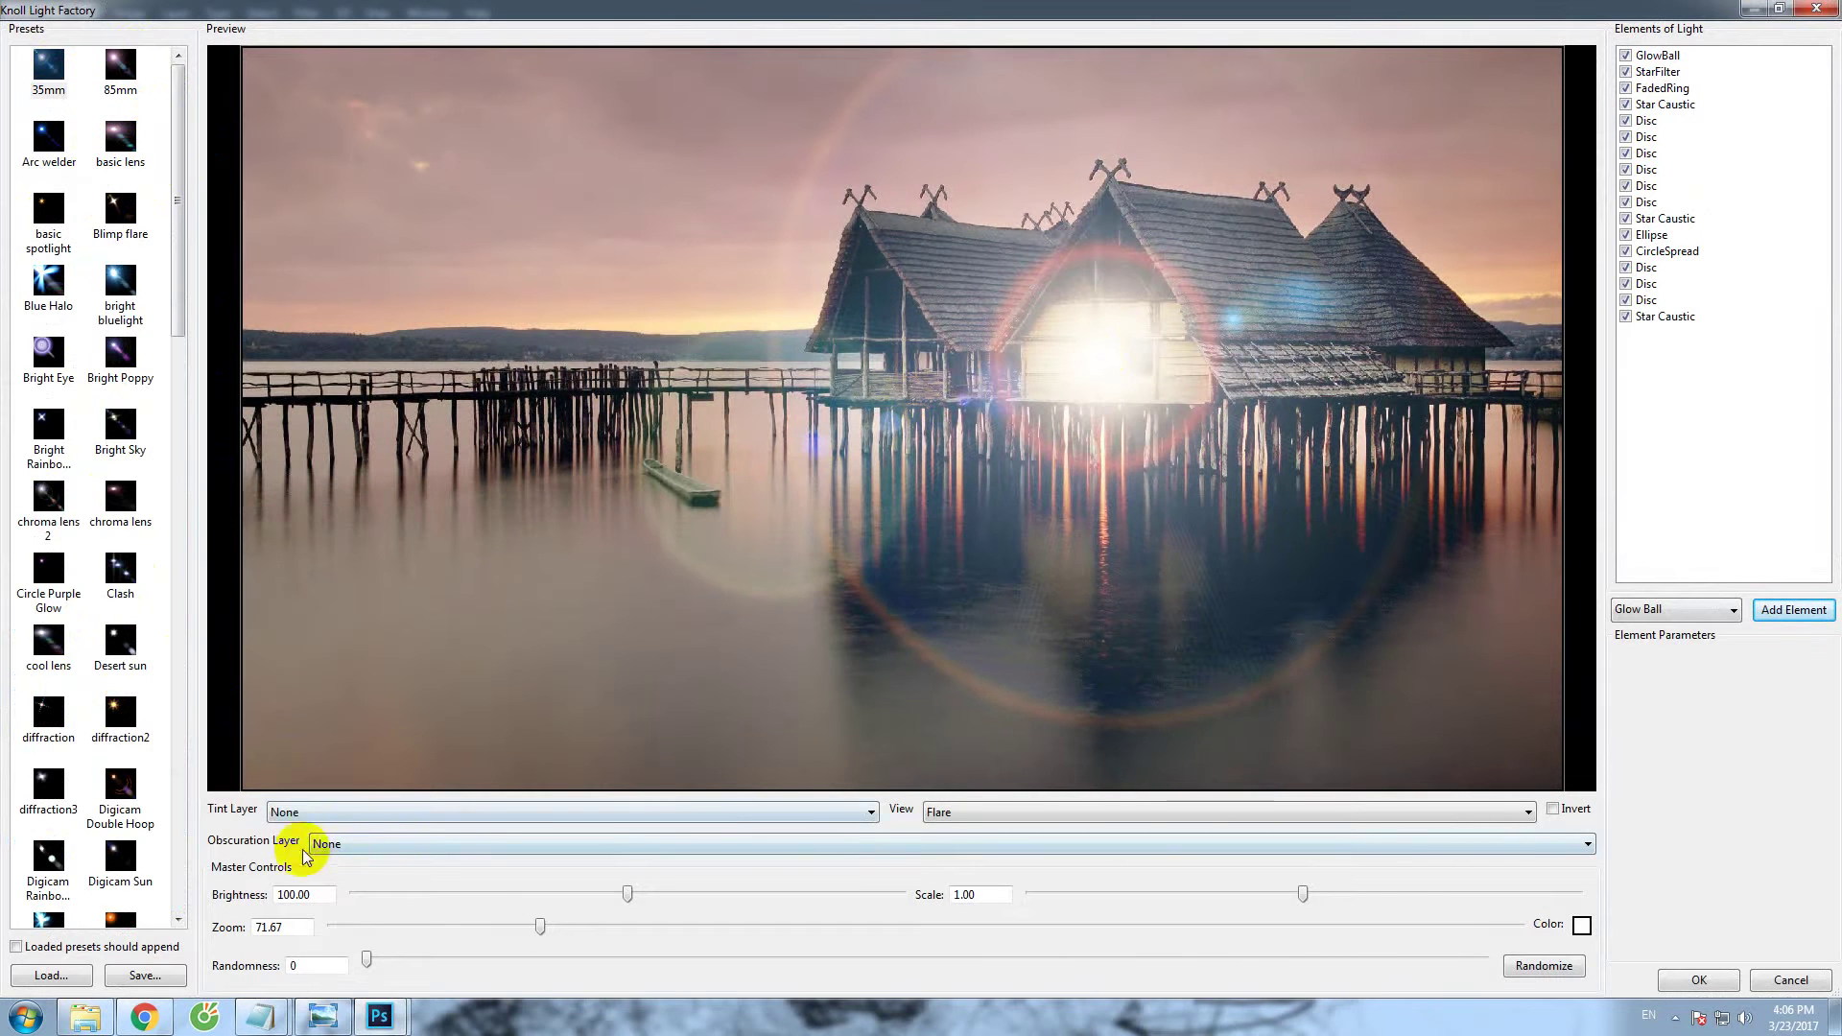
# Tint the flare with the Background layer and drag its centre lower on the house front.
pyautogui.click(274, 812)
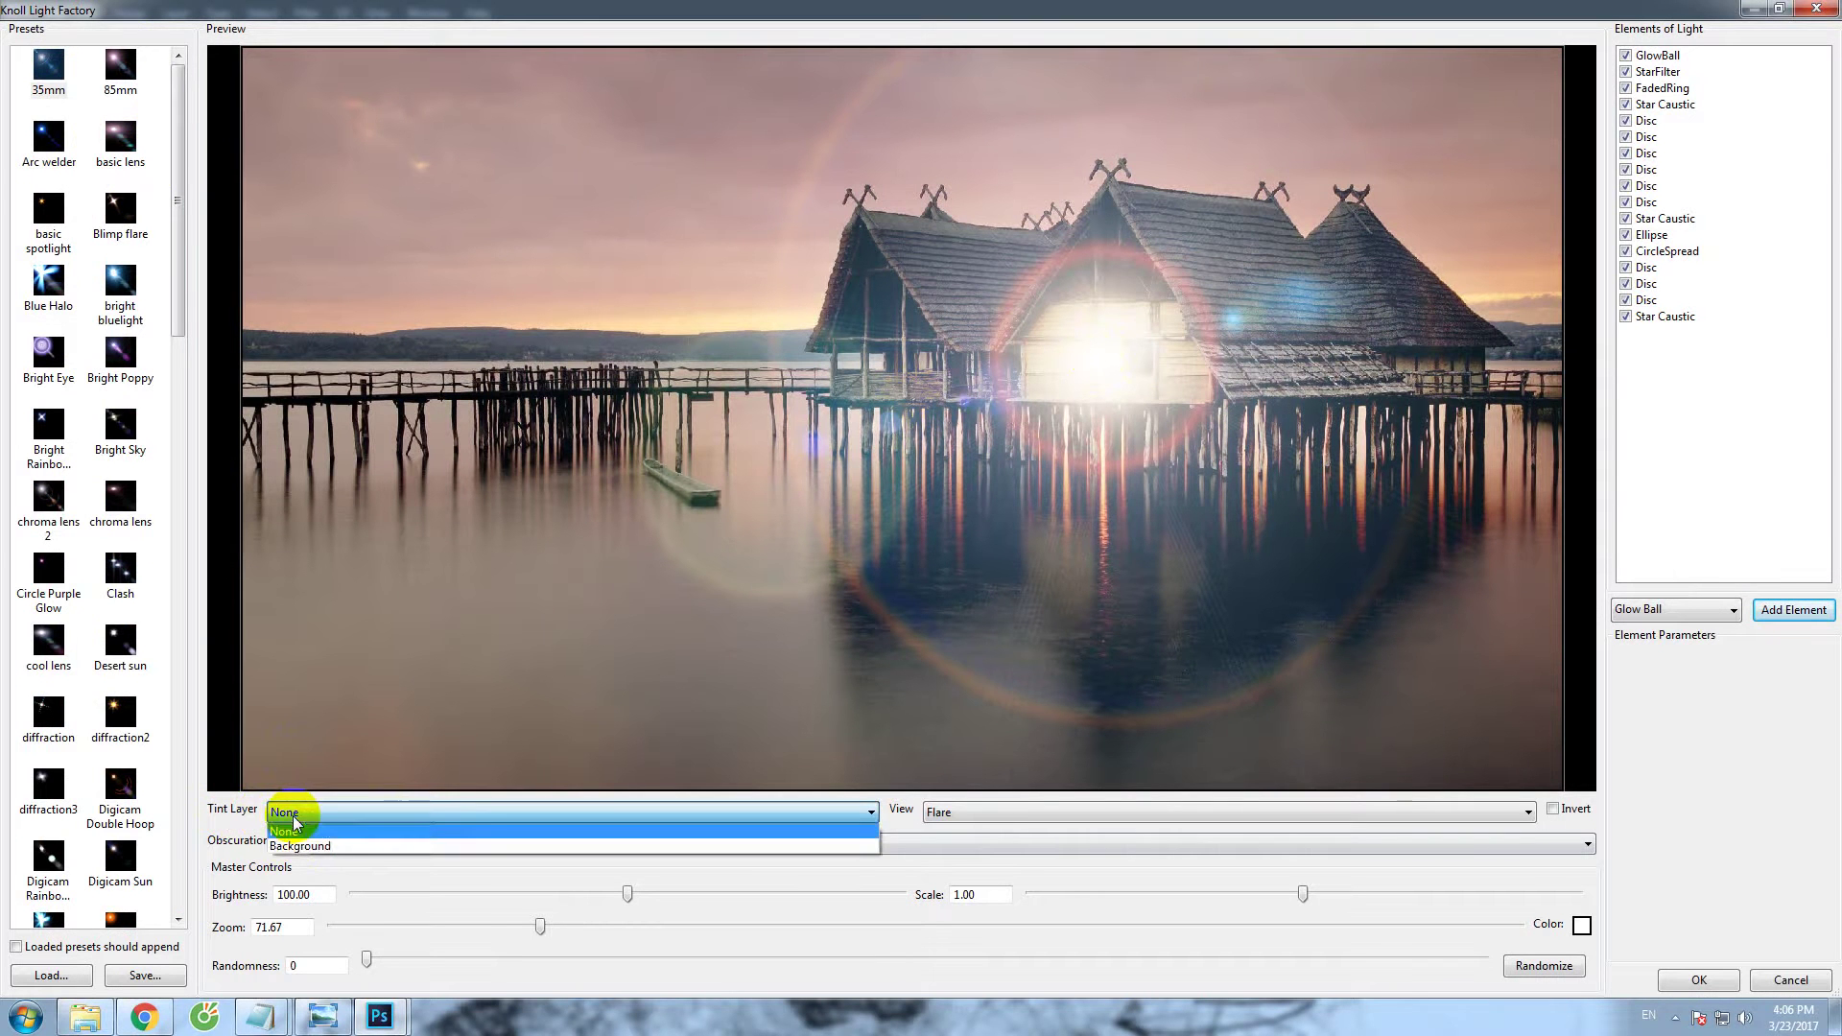
pyautogui.click(307, 846)
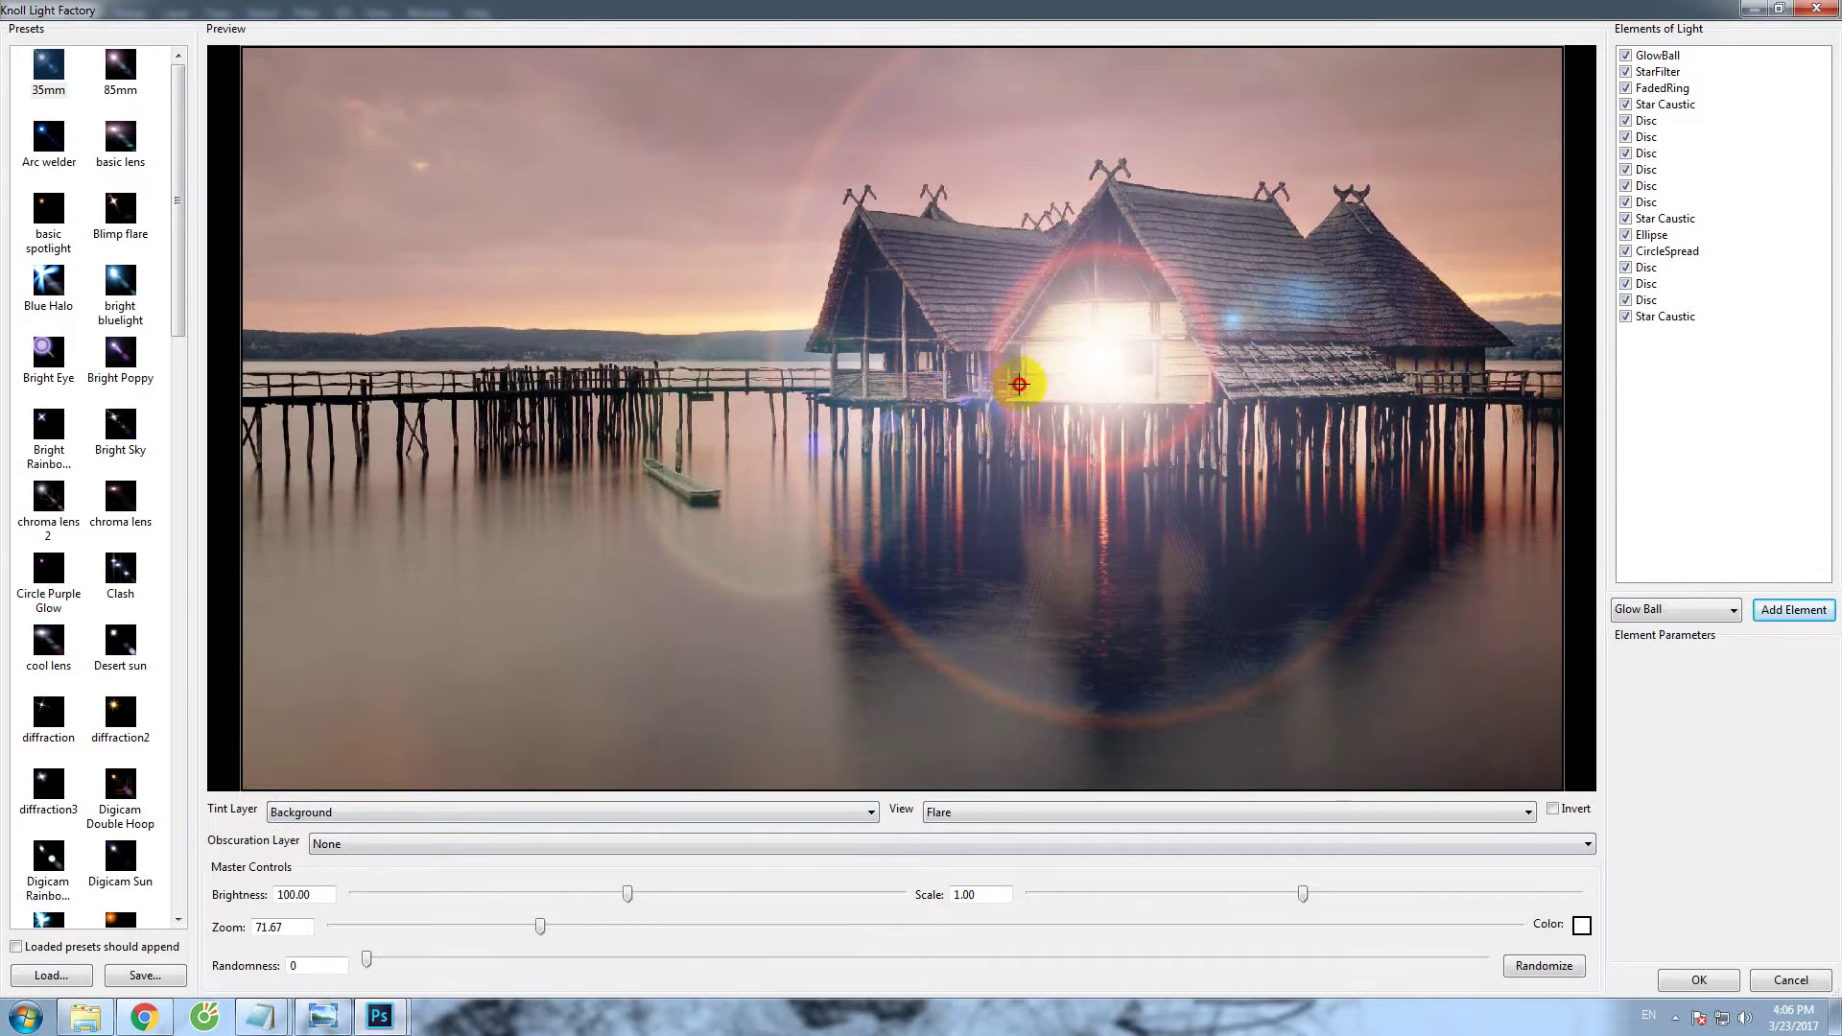
pyautogui.moveTo(1007, 383)
pyautogui.mouseDown()
pyautogui.moveTo(829, 376)
pyautogui.moveTo(588, 255)
pyautogui.moveTo(501, 251)
pyautogui.moveTo(477, 313)
pyautogui.moveTo(506, 378)
pyautogui.moveTo(664, 431)
pyautogui.moveTo(761, 498)
pyautogui.moveTo(1074, 429)
pyautogui.mouseUp()
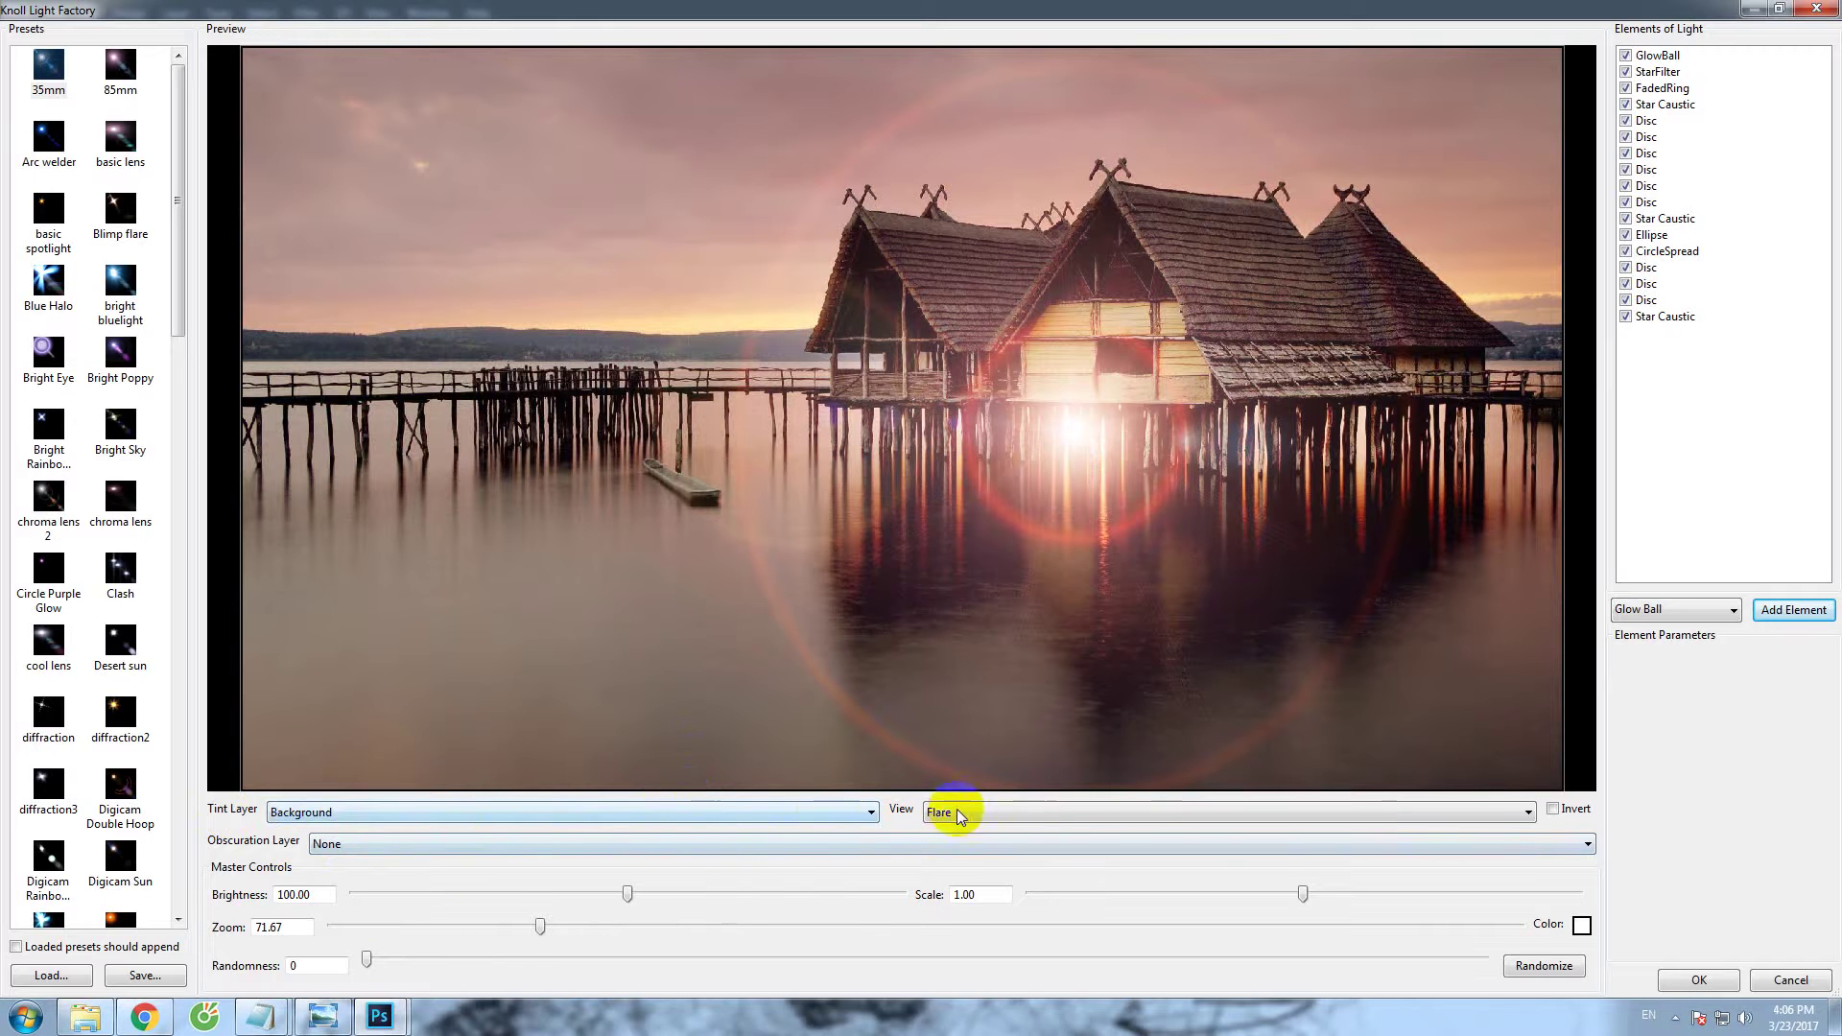
# Preview the Background, Tint and Obscuration layers in turn, then return to the Flare view.
pyautogui.click(943, 812)
pyautogui.click(960, 875)
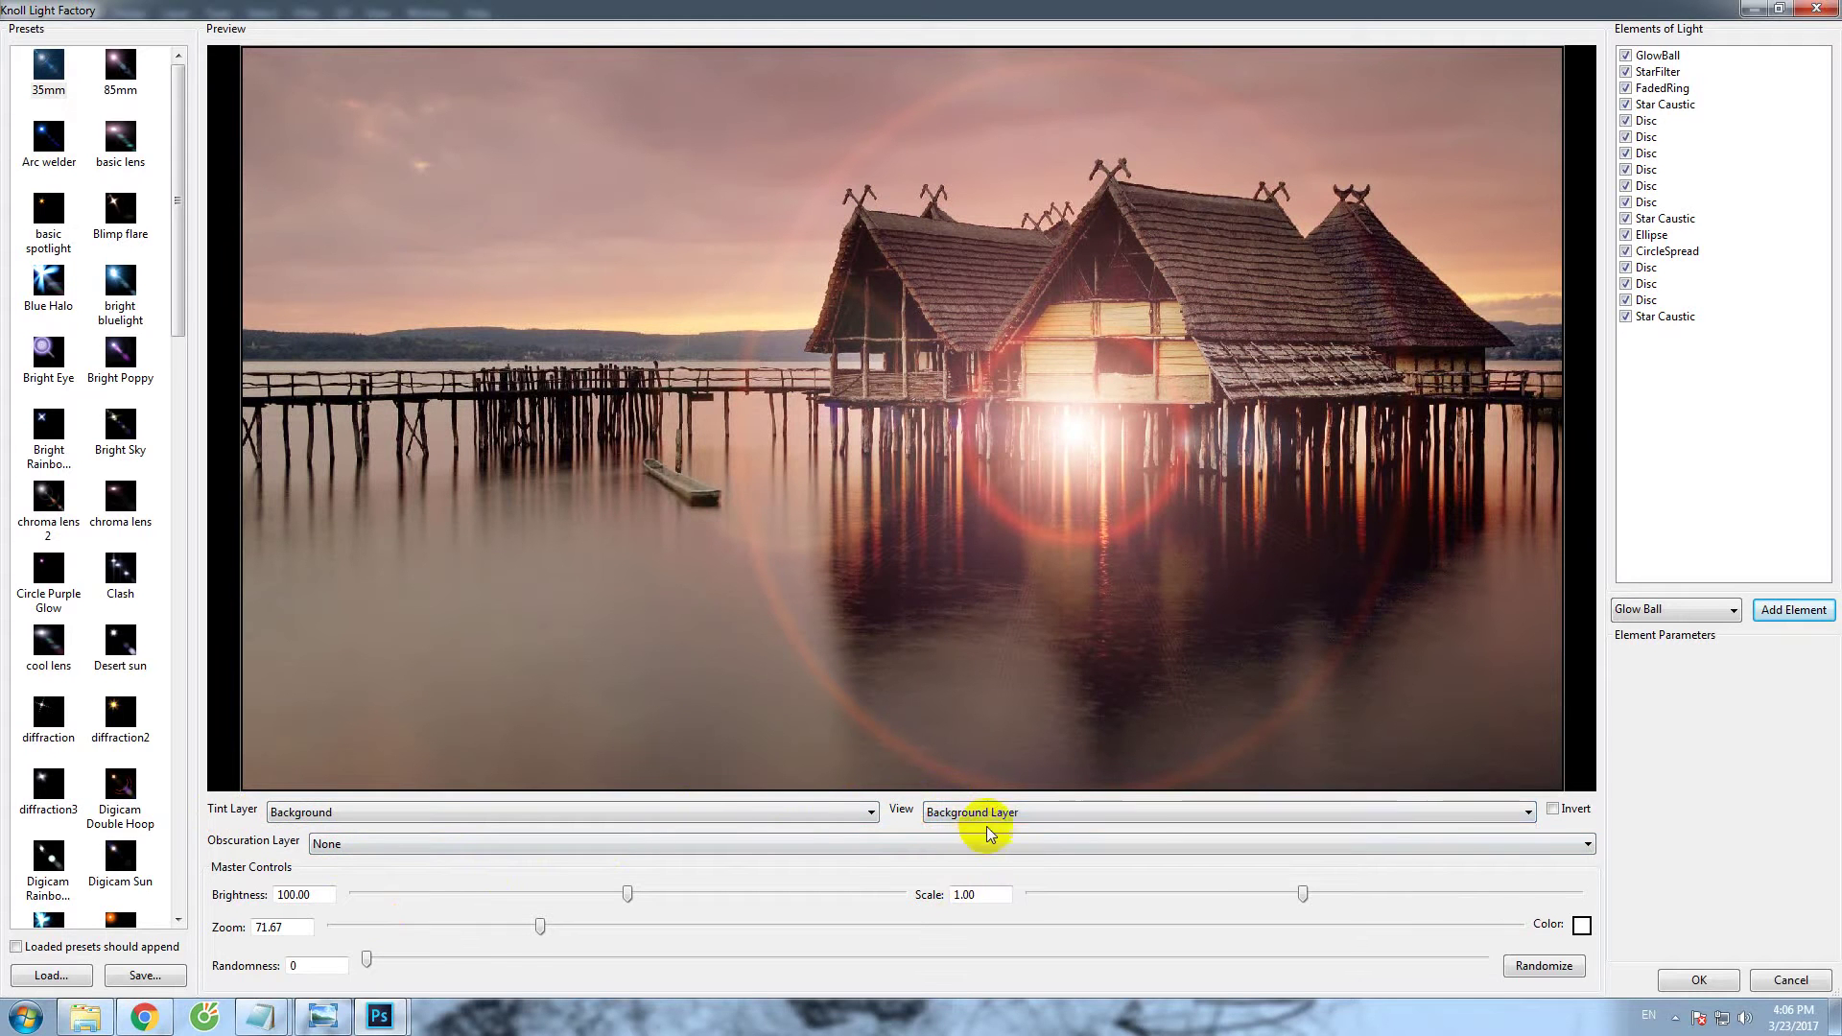
pyautogui.click(998, 813)
pyautogui.click(955, 846)
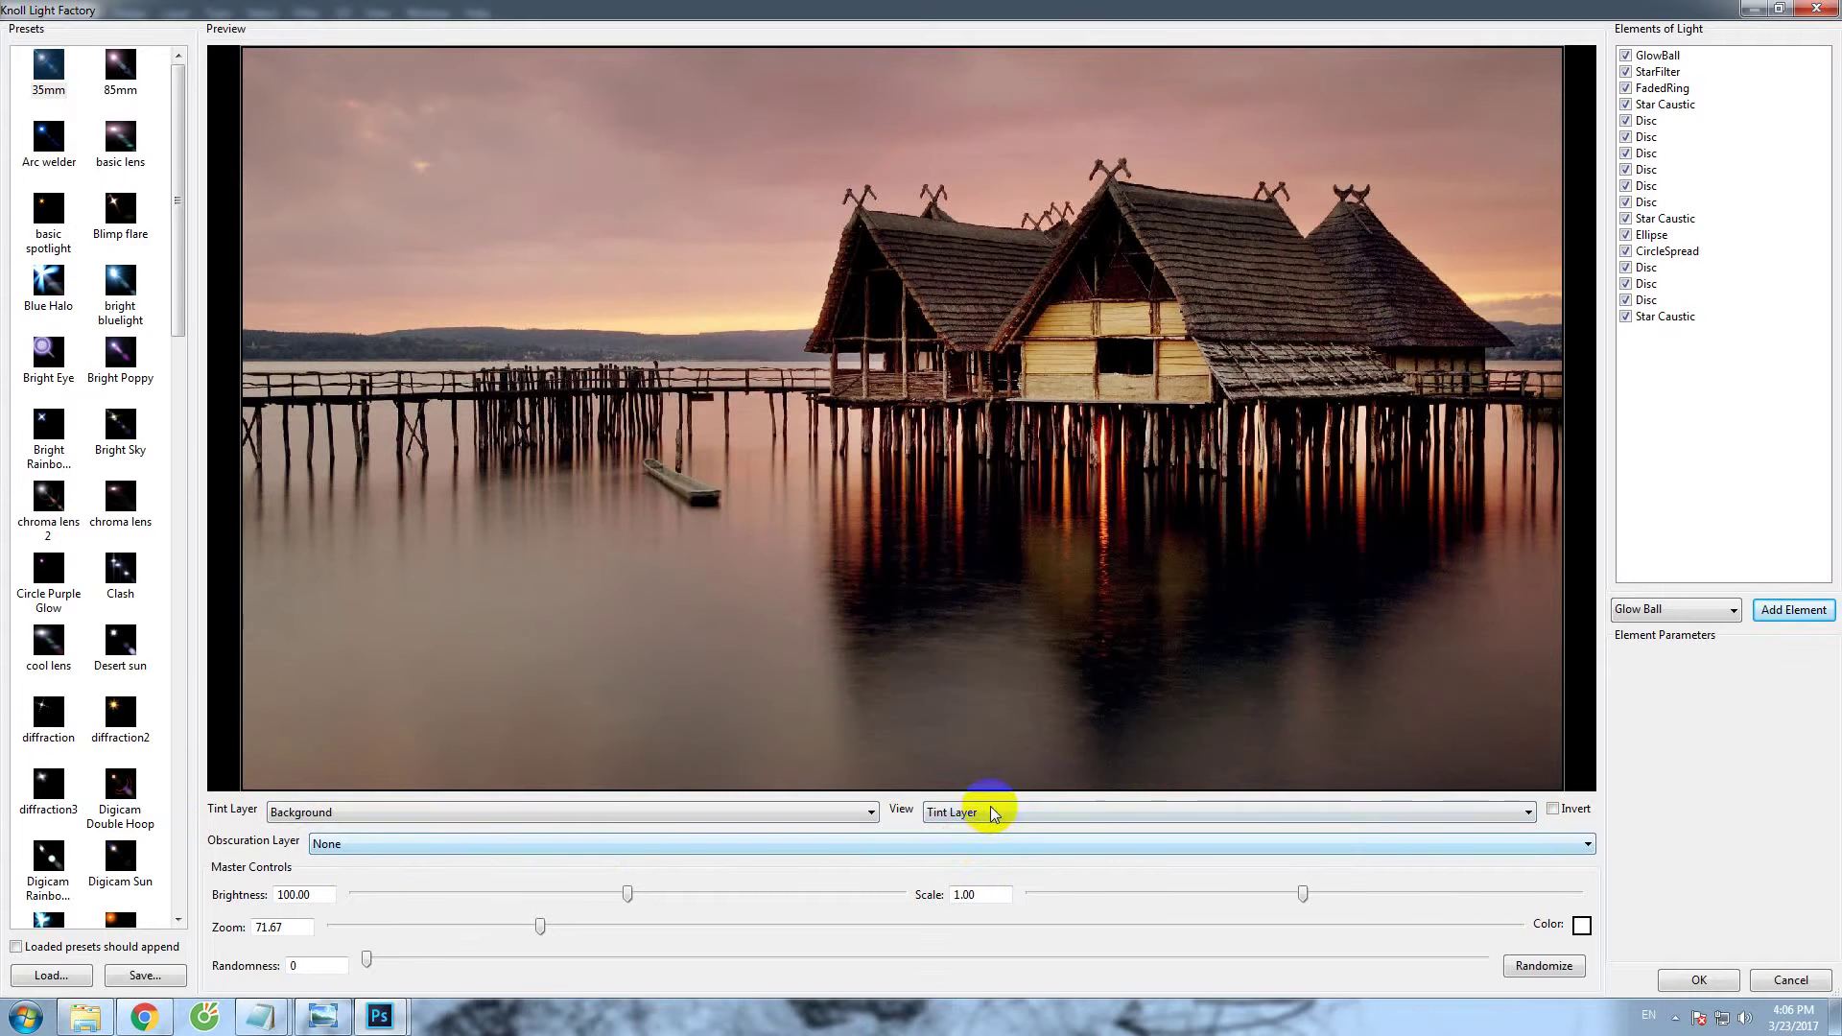
pyautogui.click(986, 812)
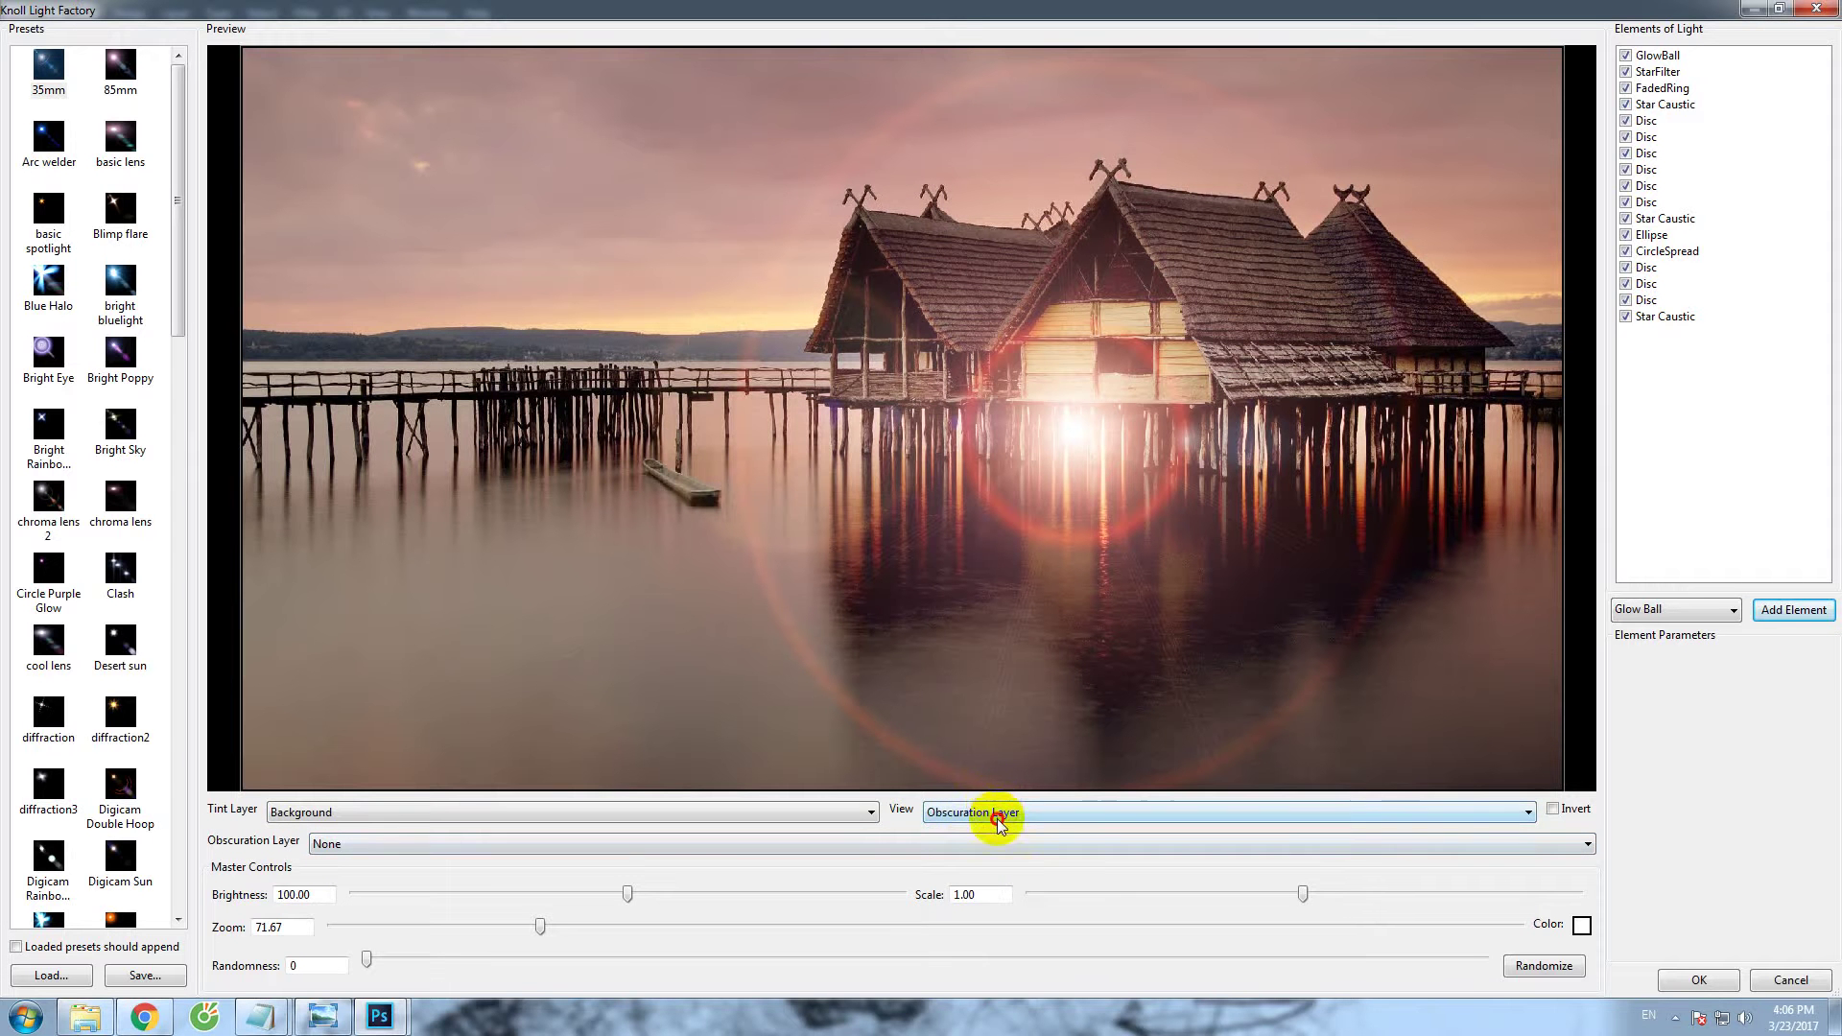
pyautogui.click(994, 804)
# Move the flare onto the left pier, set brightness back to 60.02 and scale to 1.19.
pyautogui.moveTo(559, 436); pyautogui.dragTo(551, 389)
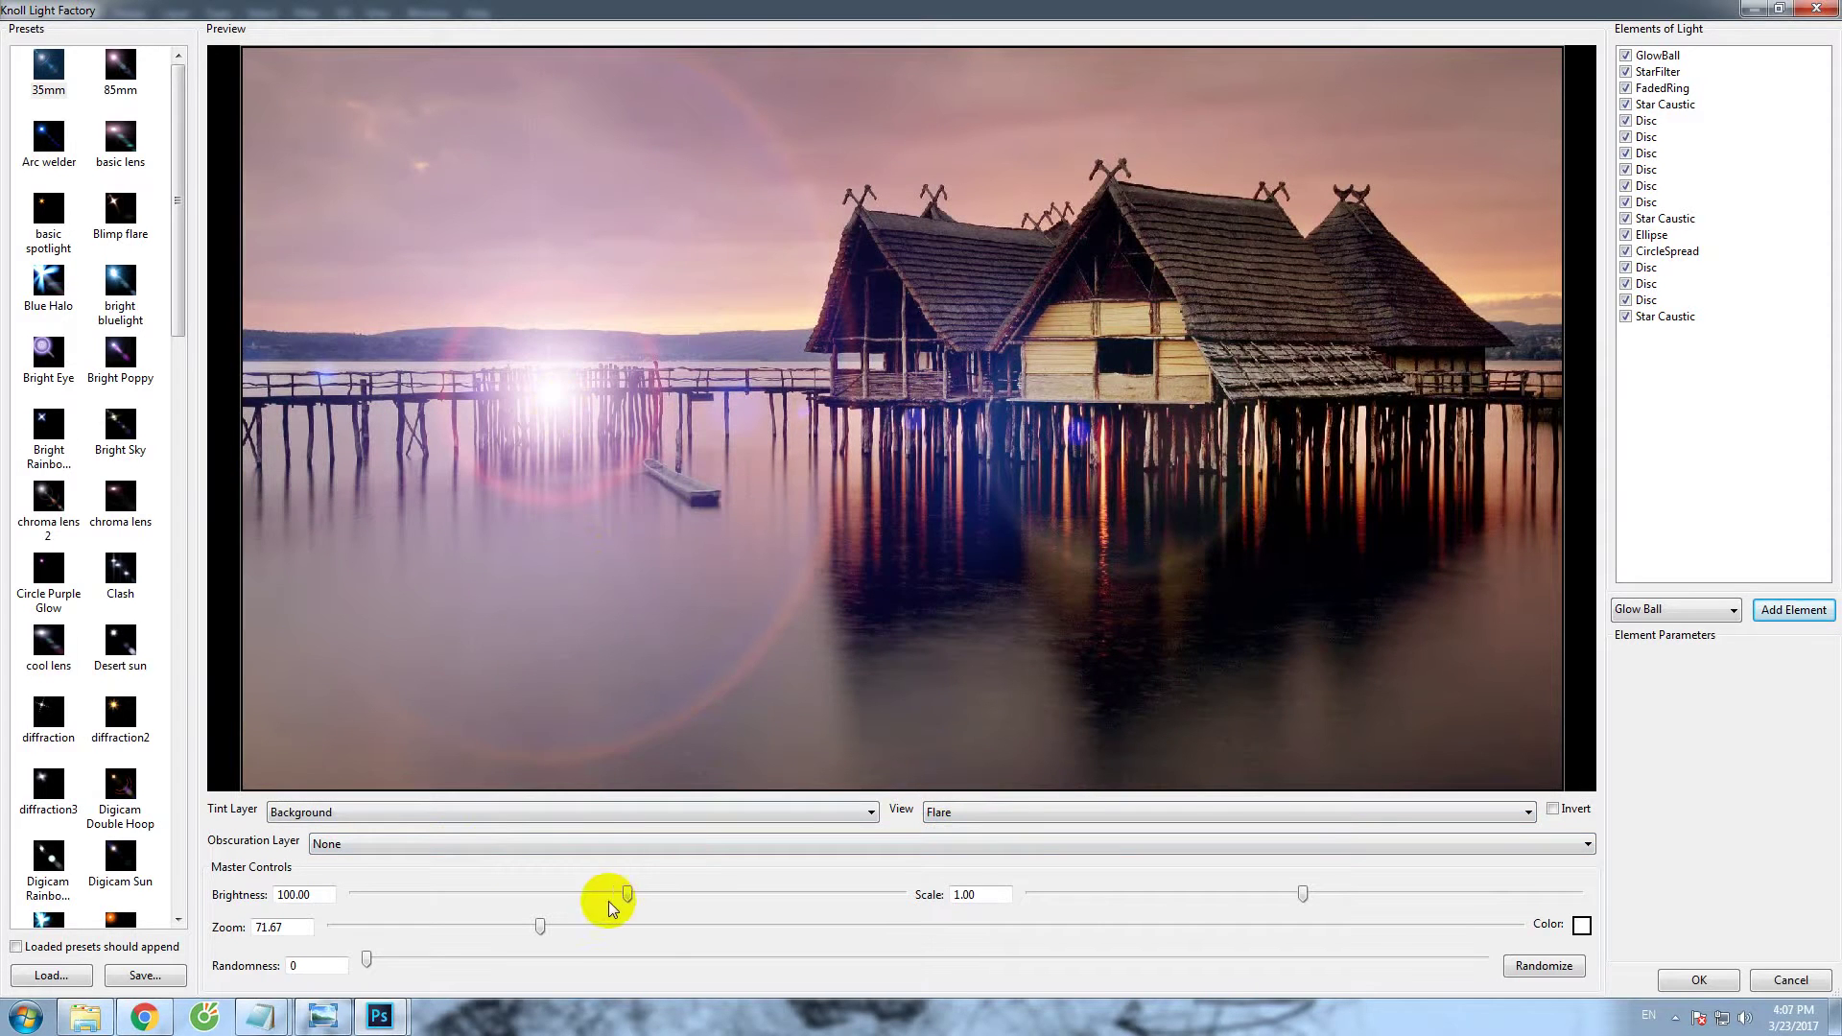
pyautogui.moveTo(627, 894); pyautogui.dragTo(517, 894)
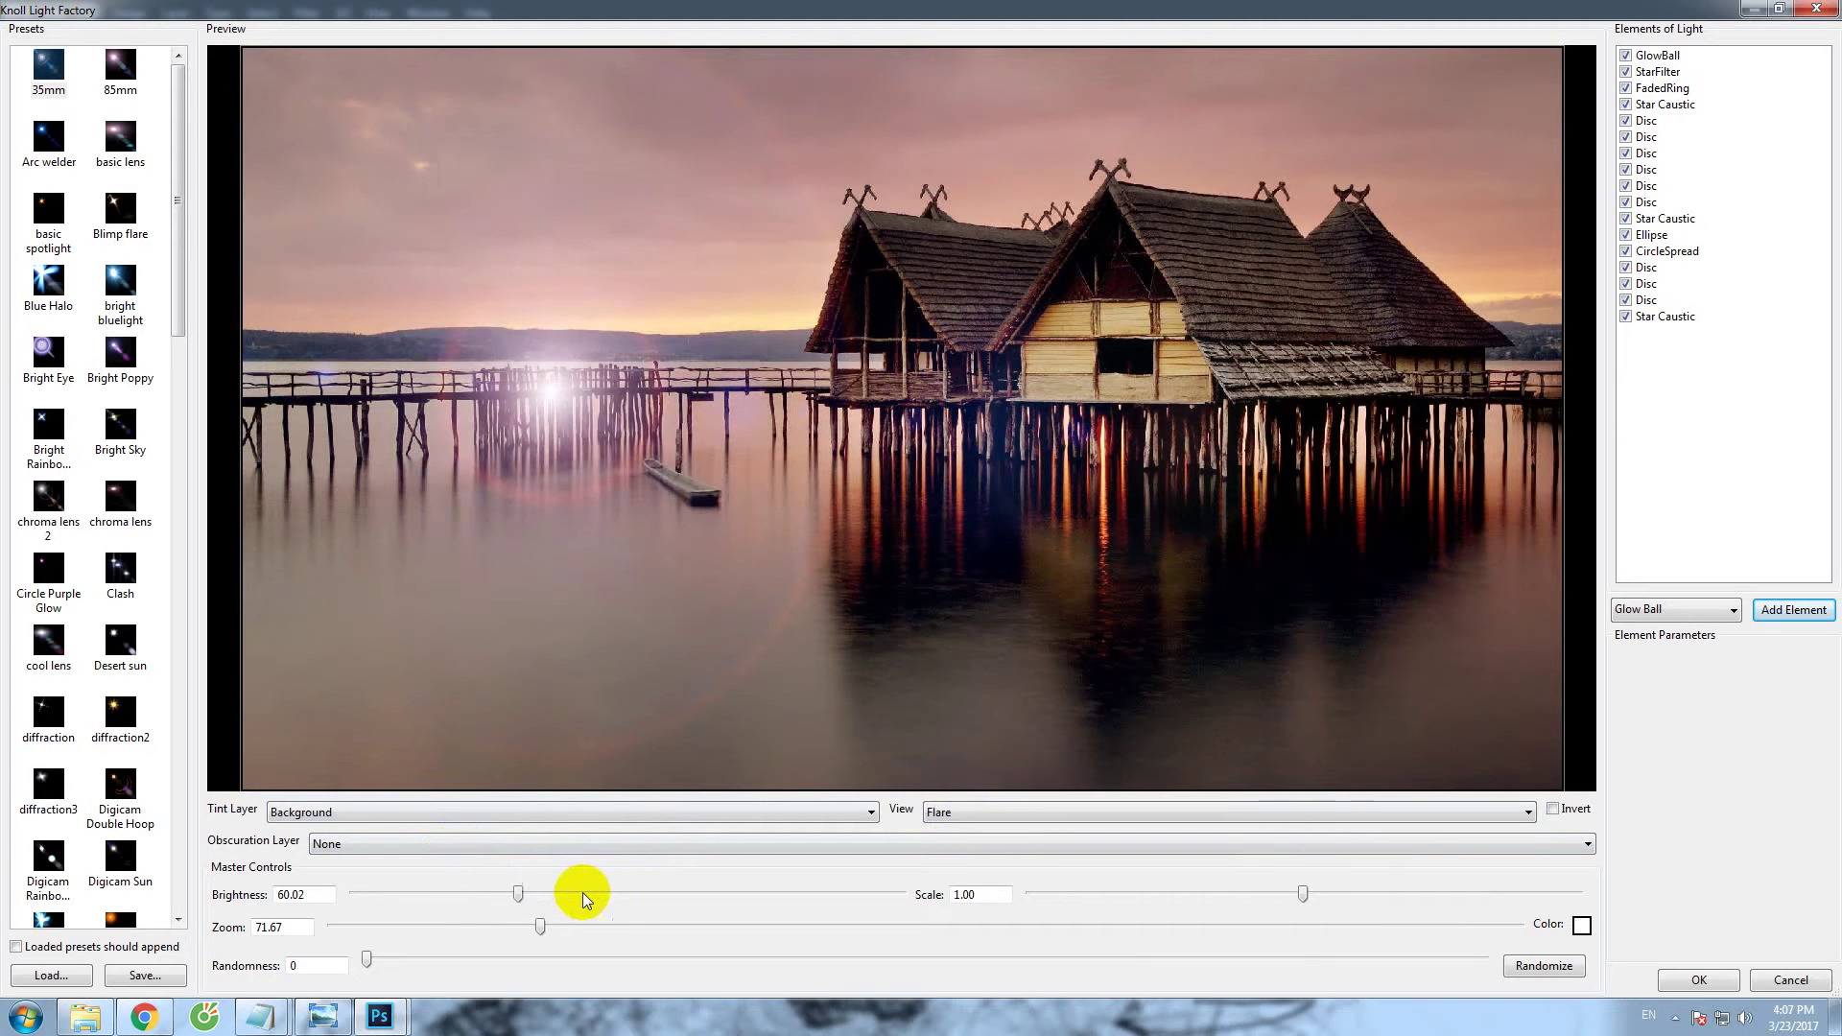
pyautogui.click(585, 894)
pyautogui.click(566, 894)
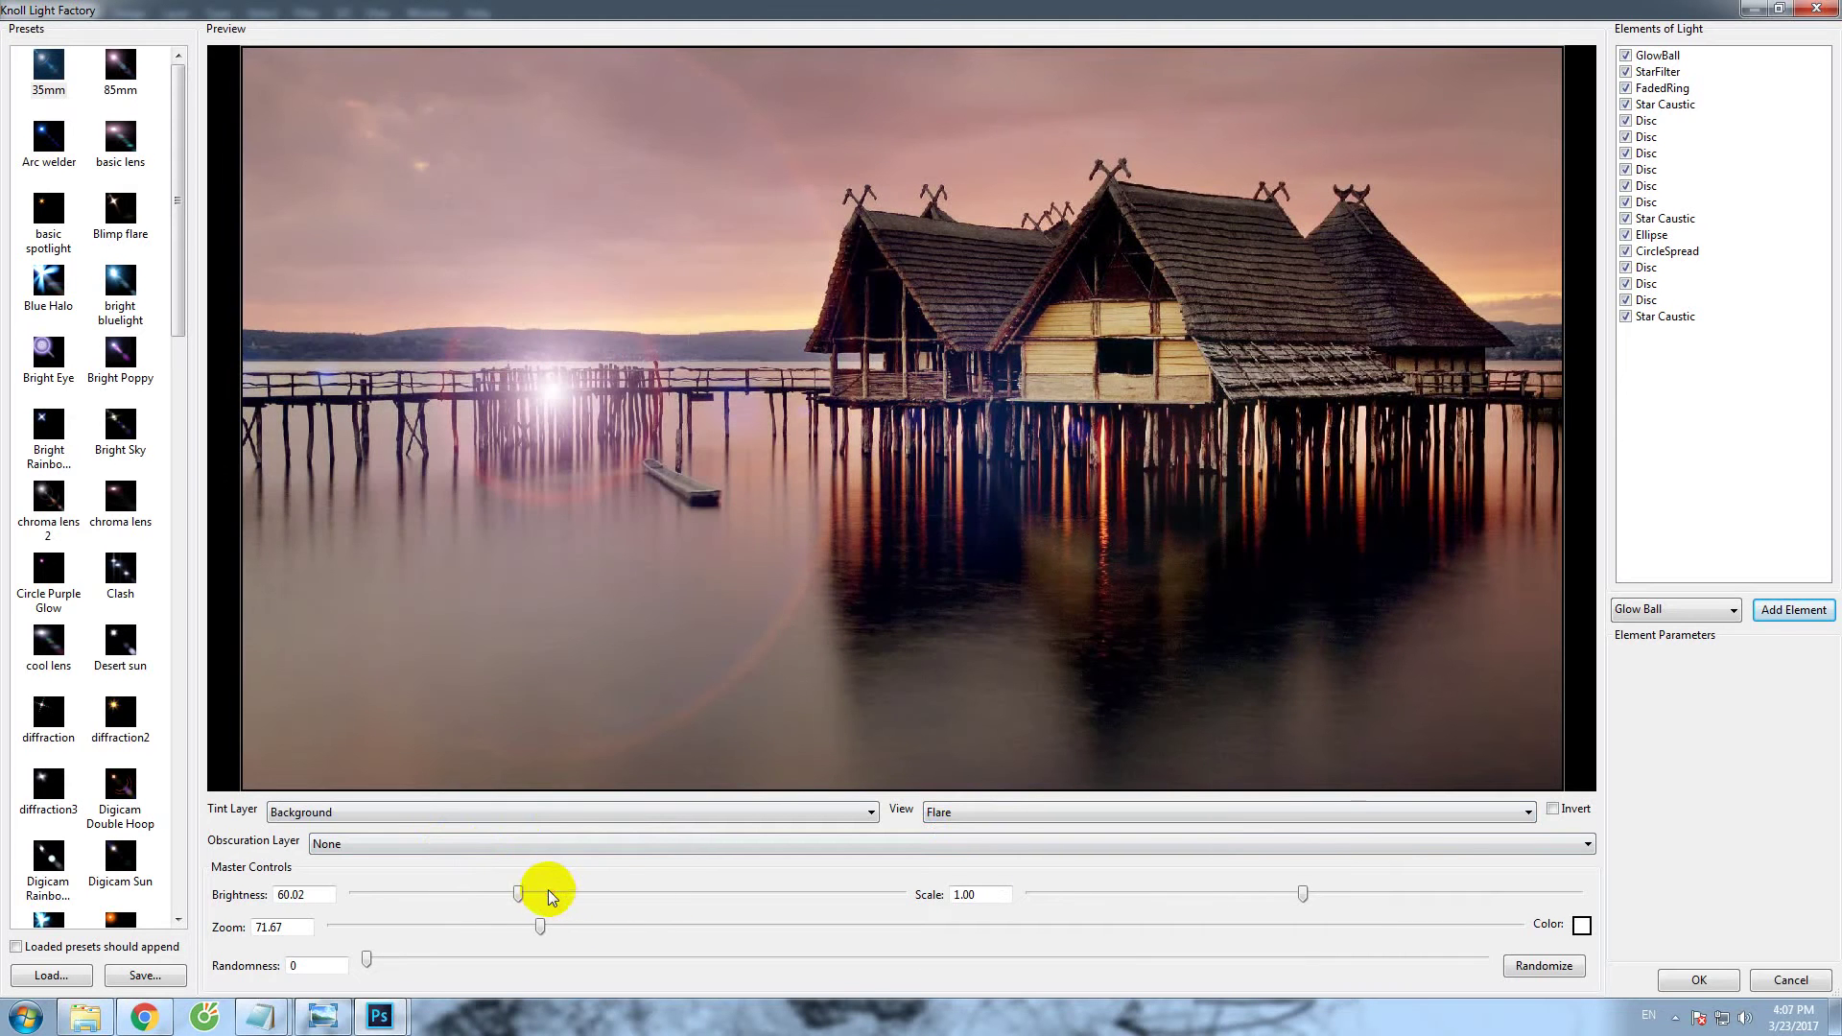
pyautogui.moveTo(1303, 894)
pyautogui.mouseDown()
pyautogui.moveTo(1504, 895)
pyautogui.moveTo(1316, 897)
pyautogui.mouseUp()
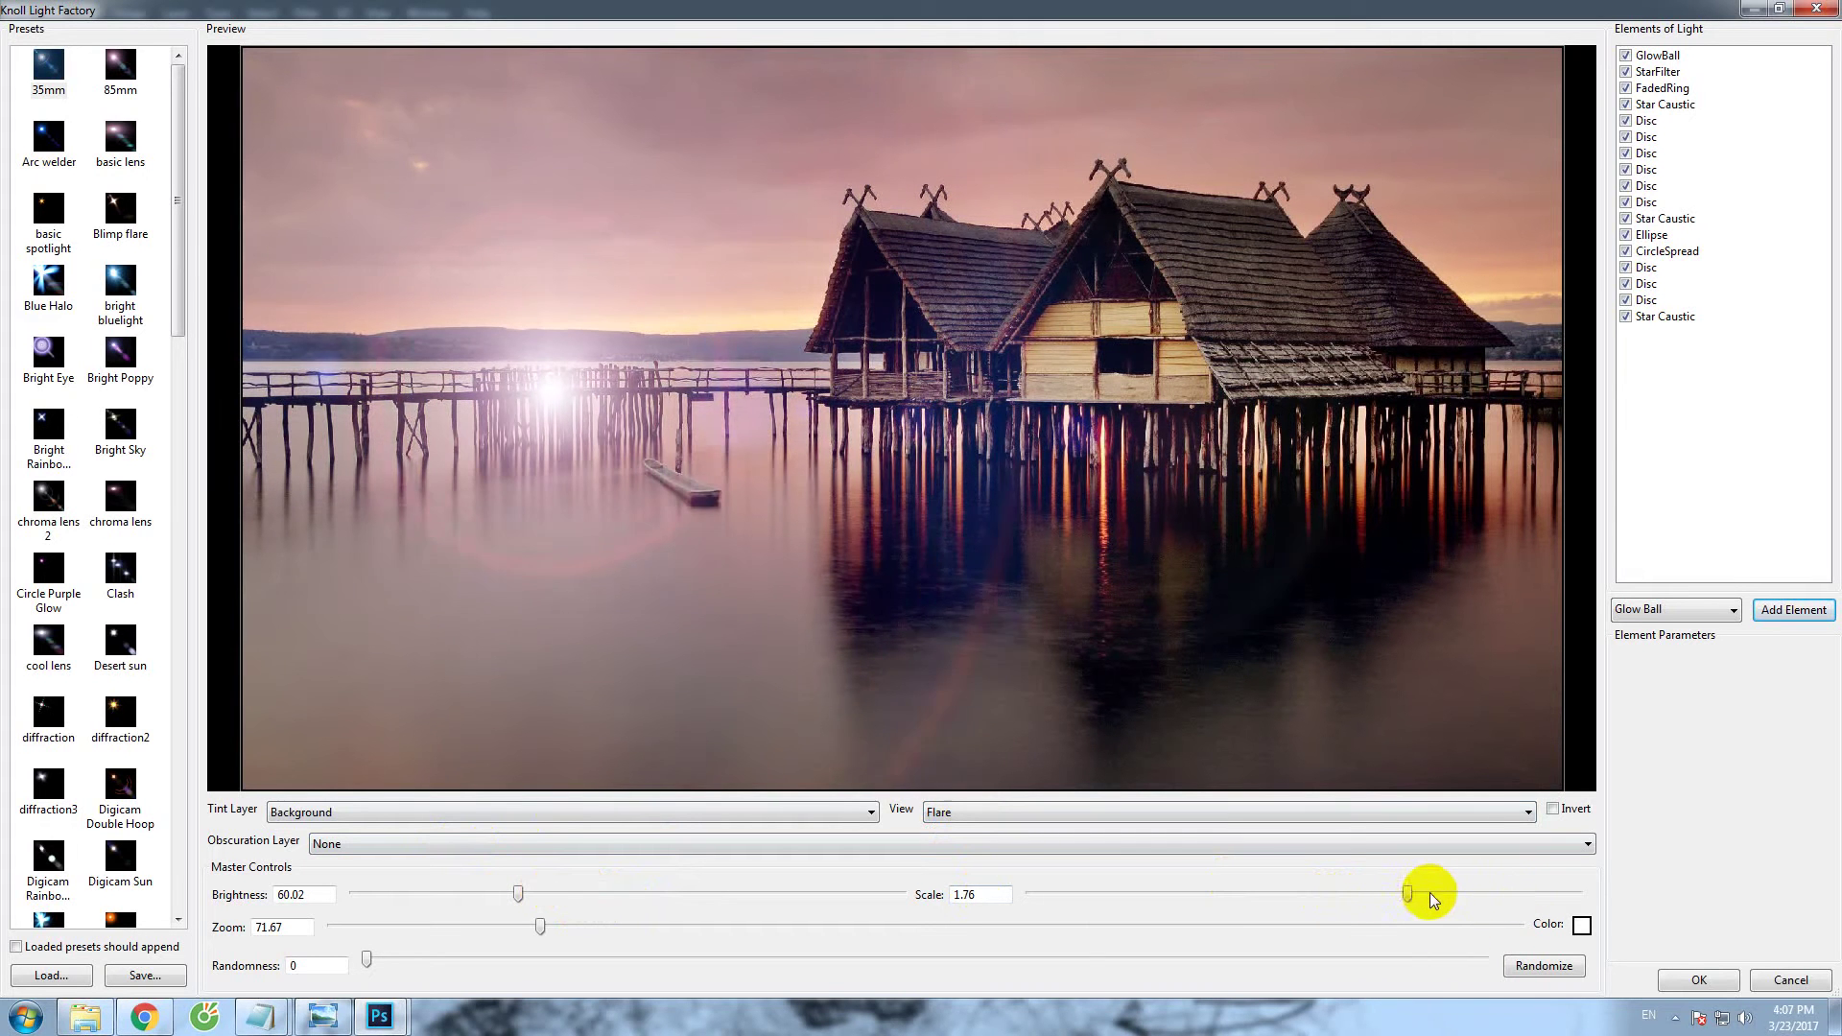
pyautogui.click(1317, 897)
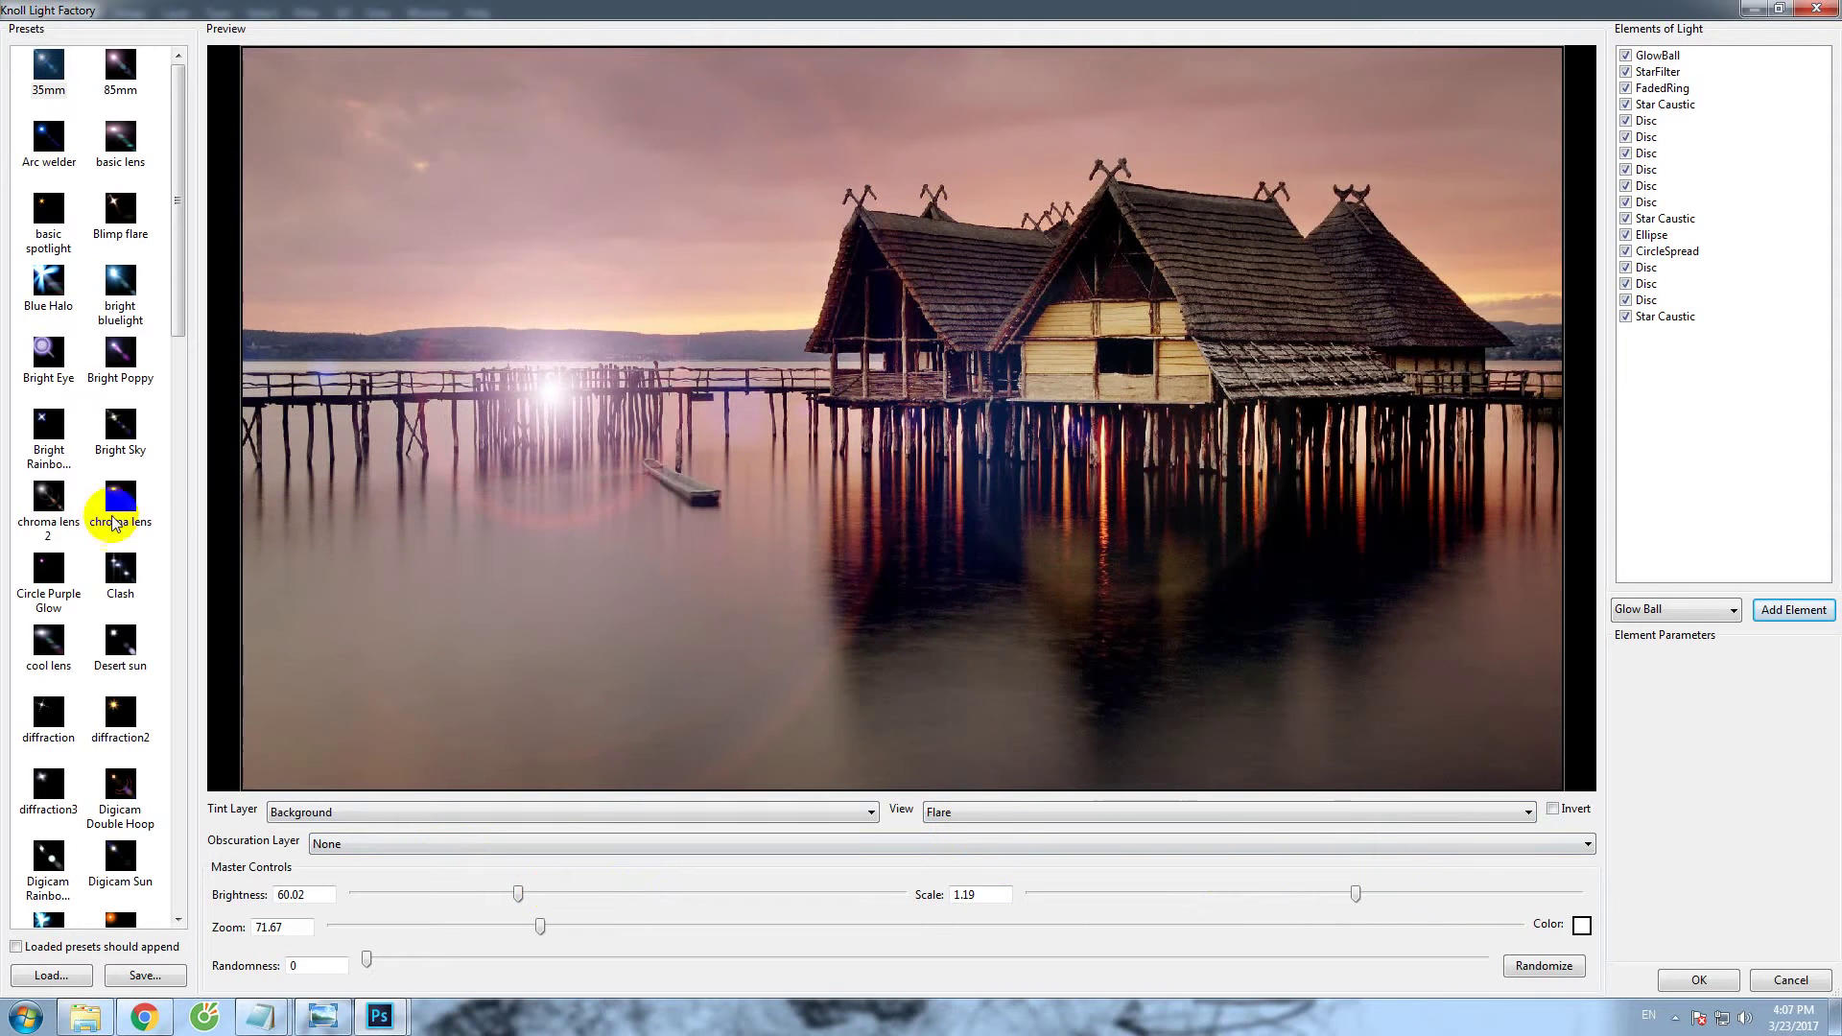
# Switch to the bright bluelight preset at scale 0.81, brightness 20.04, placed on the house window.
pyautogui.moveTo(120, 288)
pyautogui.mouseDown()
pyautogui.moveTo(951, 426)
pyautogui.moveTo(759, 549)
pyautogui.mouseUp()
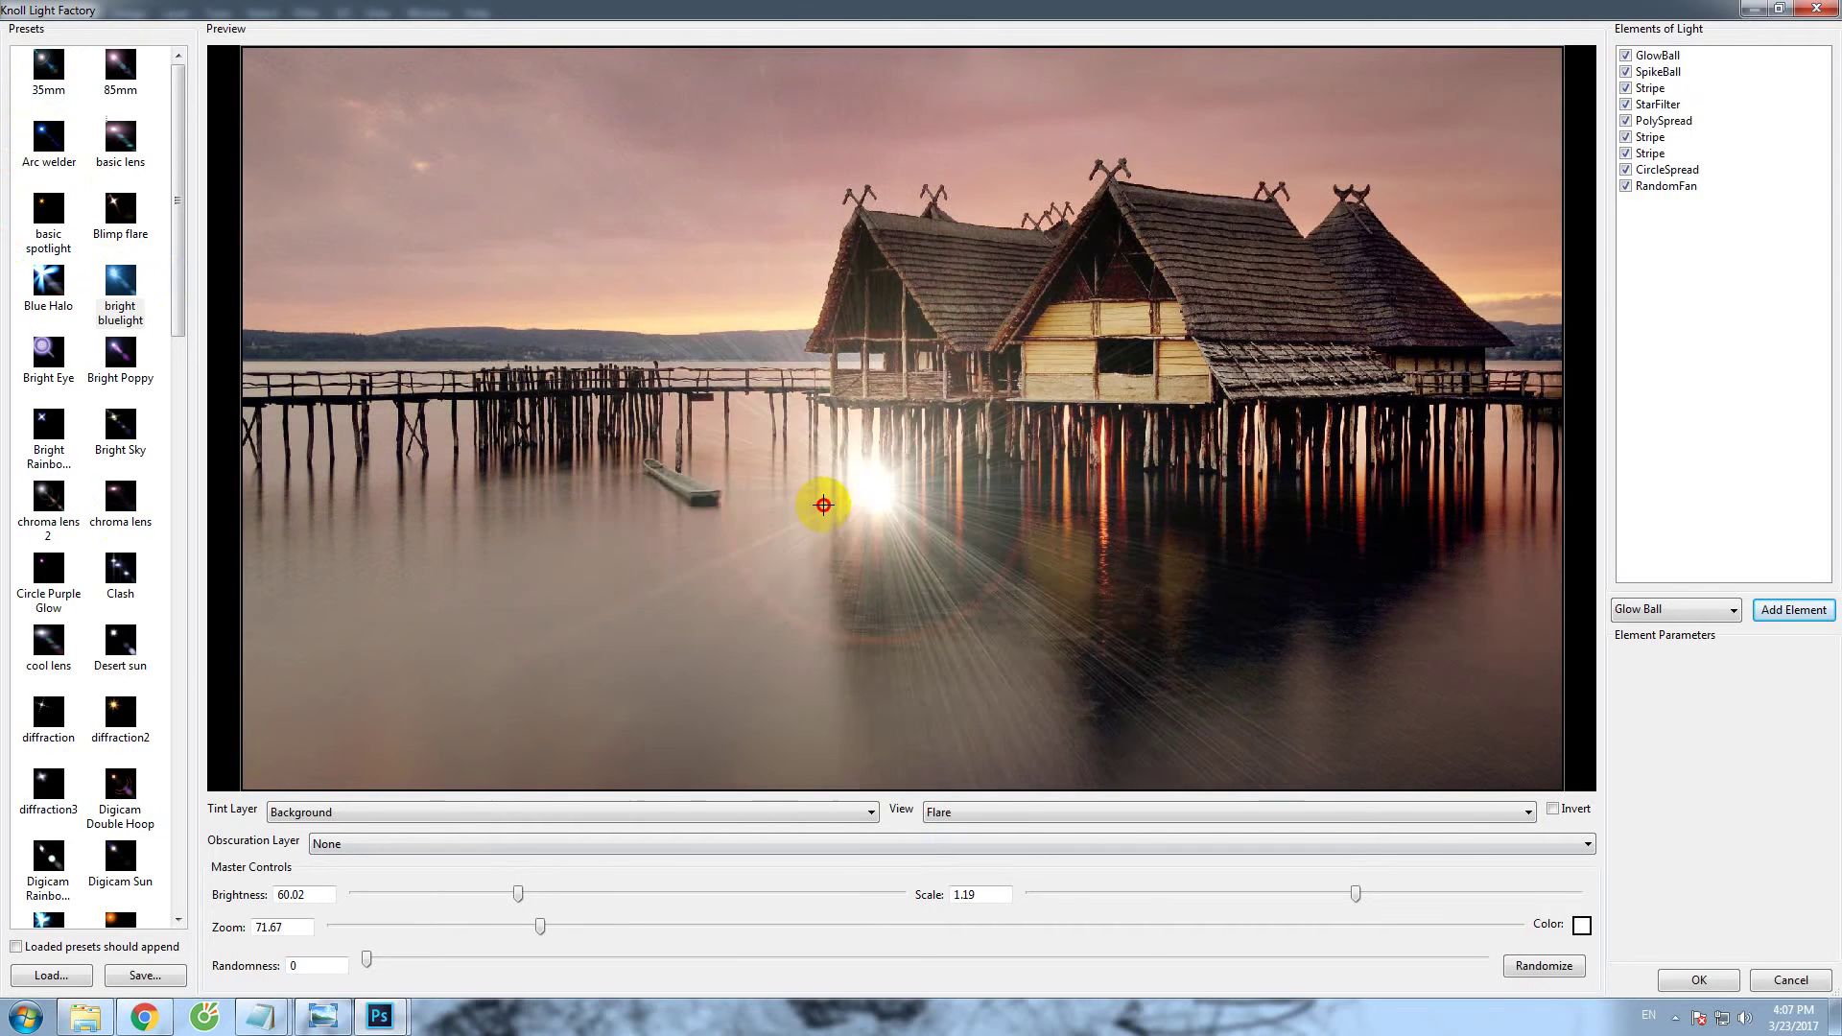
pyautogui.click(1211, 893)
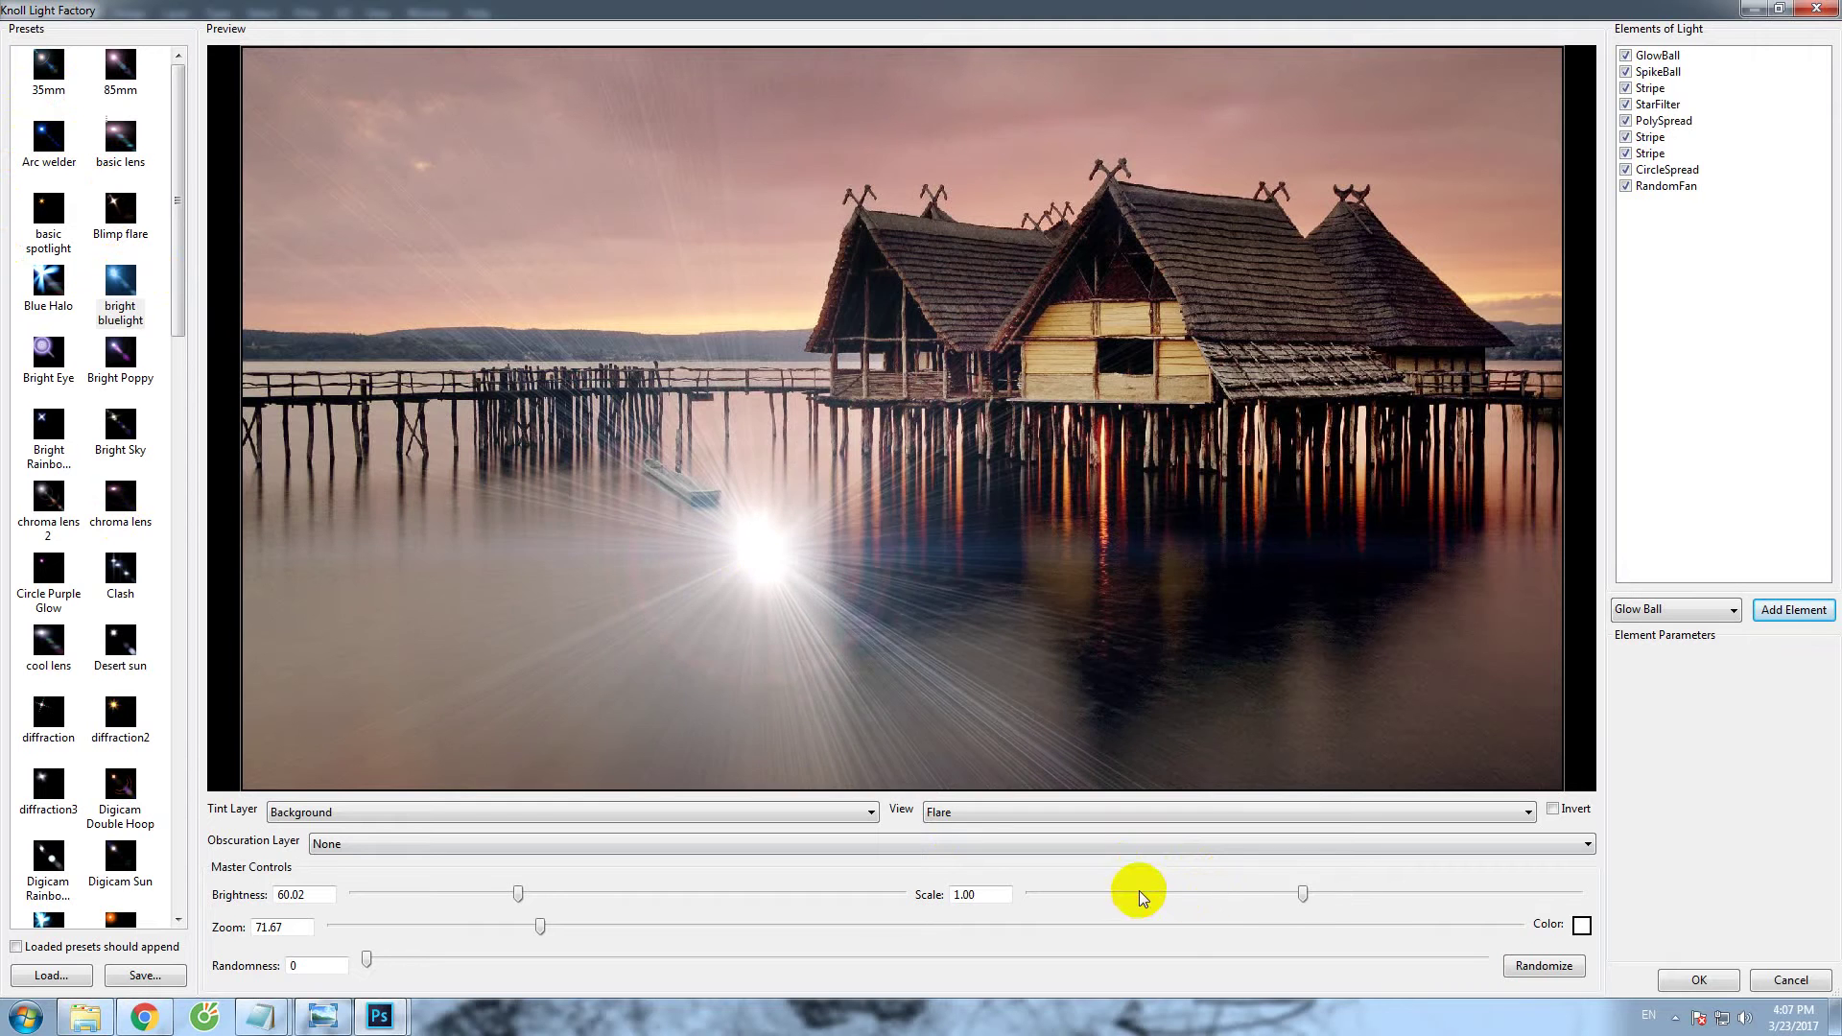
pyautogui.click(1143, 893)
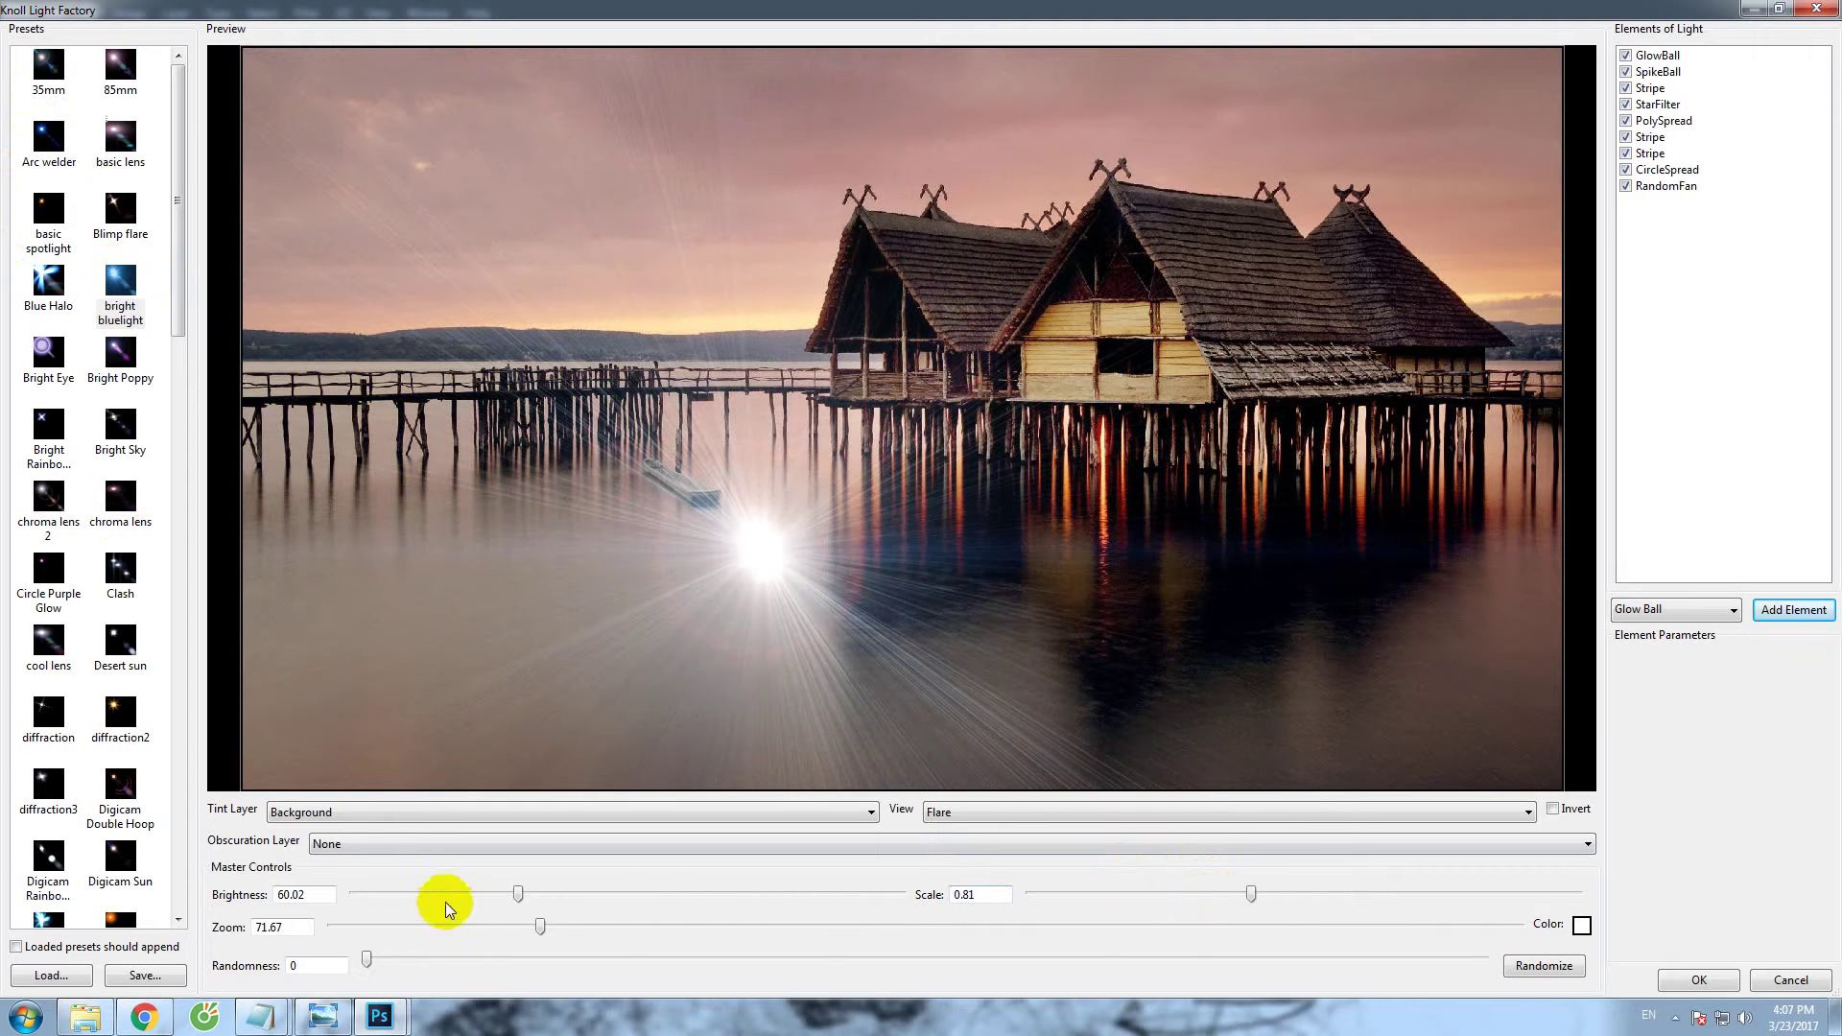
pyautogui.click(403, 893)
pyautogui.click(390, 893)
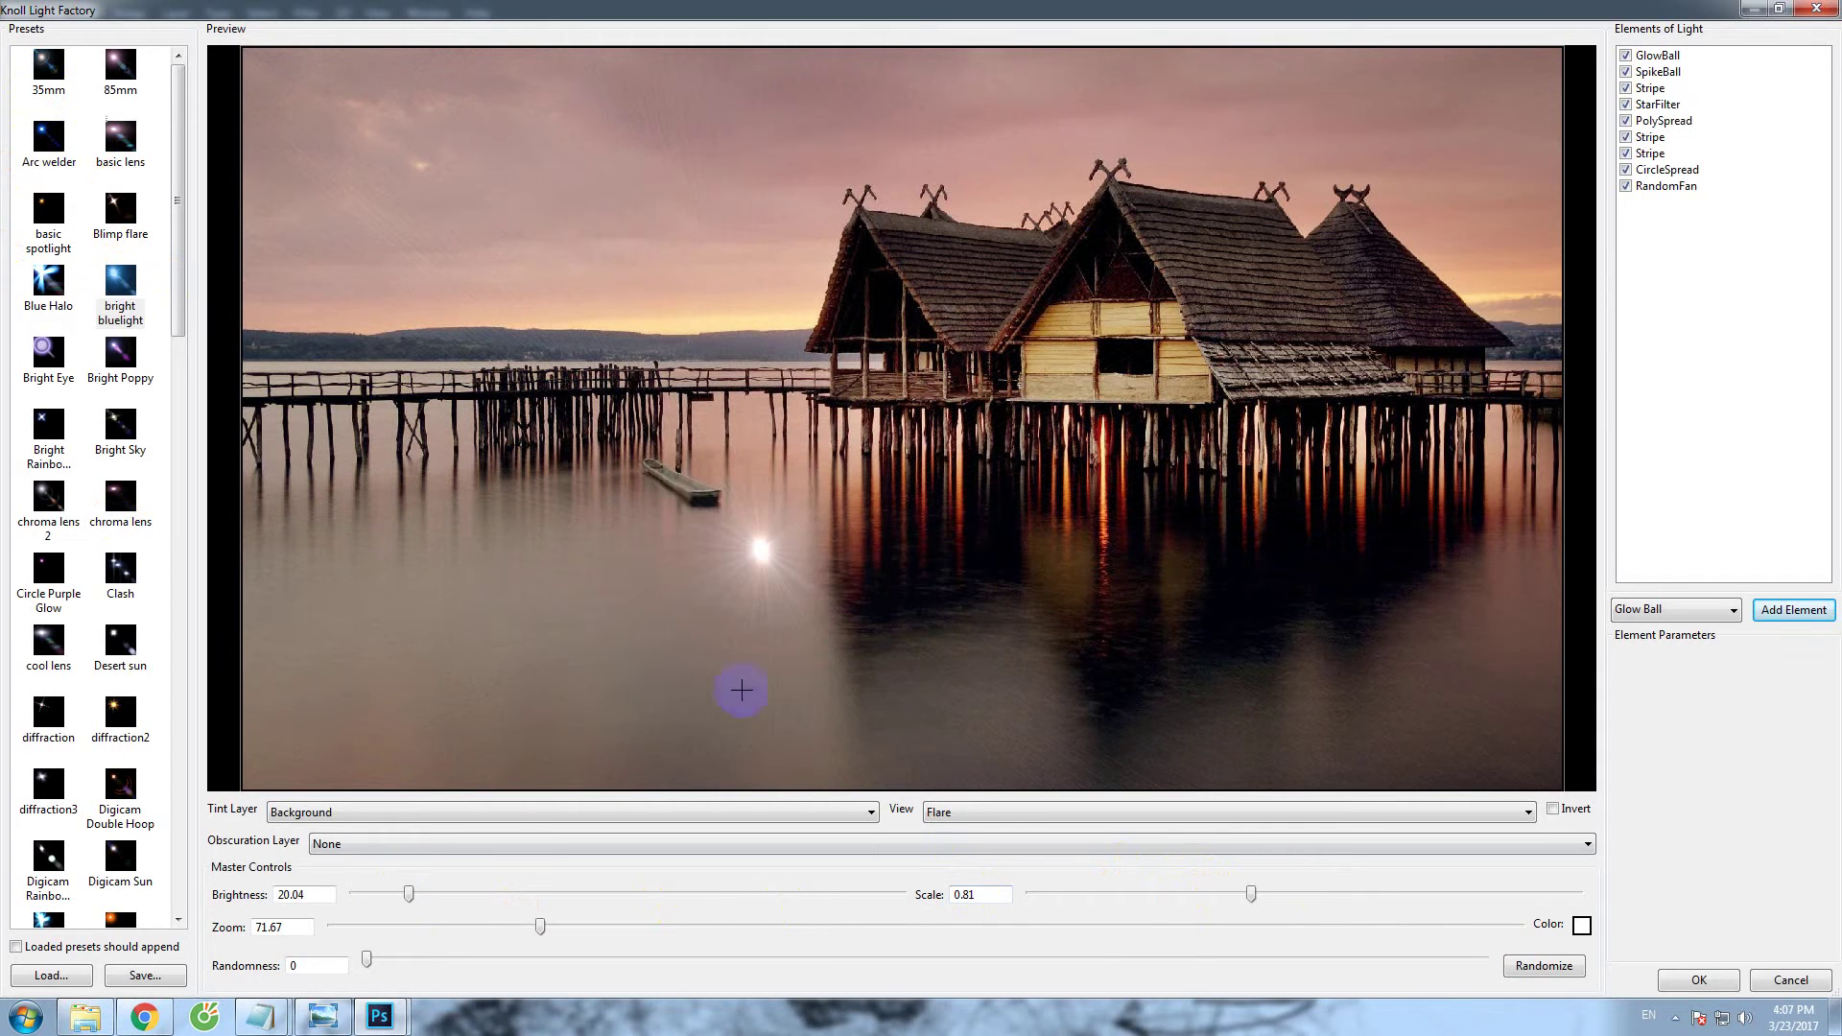
pyautogui.moveTo(741, 690); pyautogui.dragTo(1132, 360)
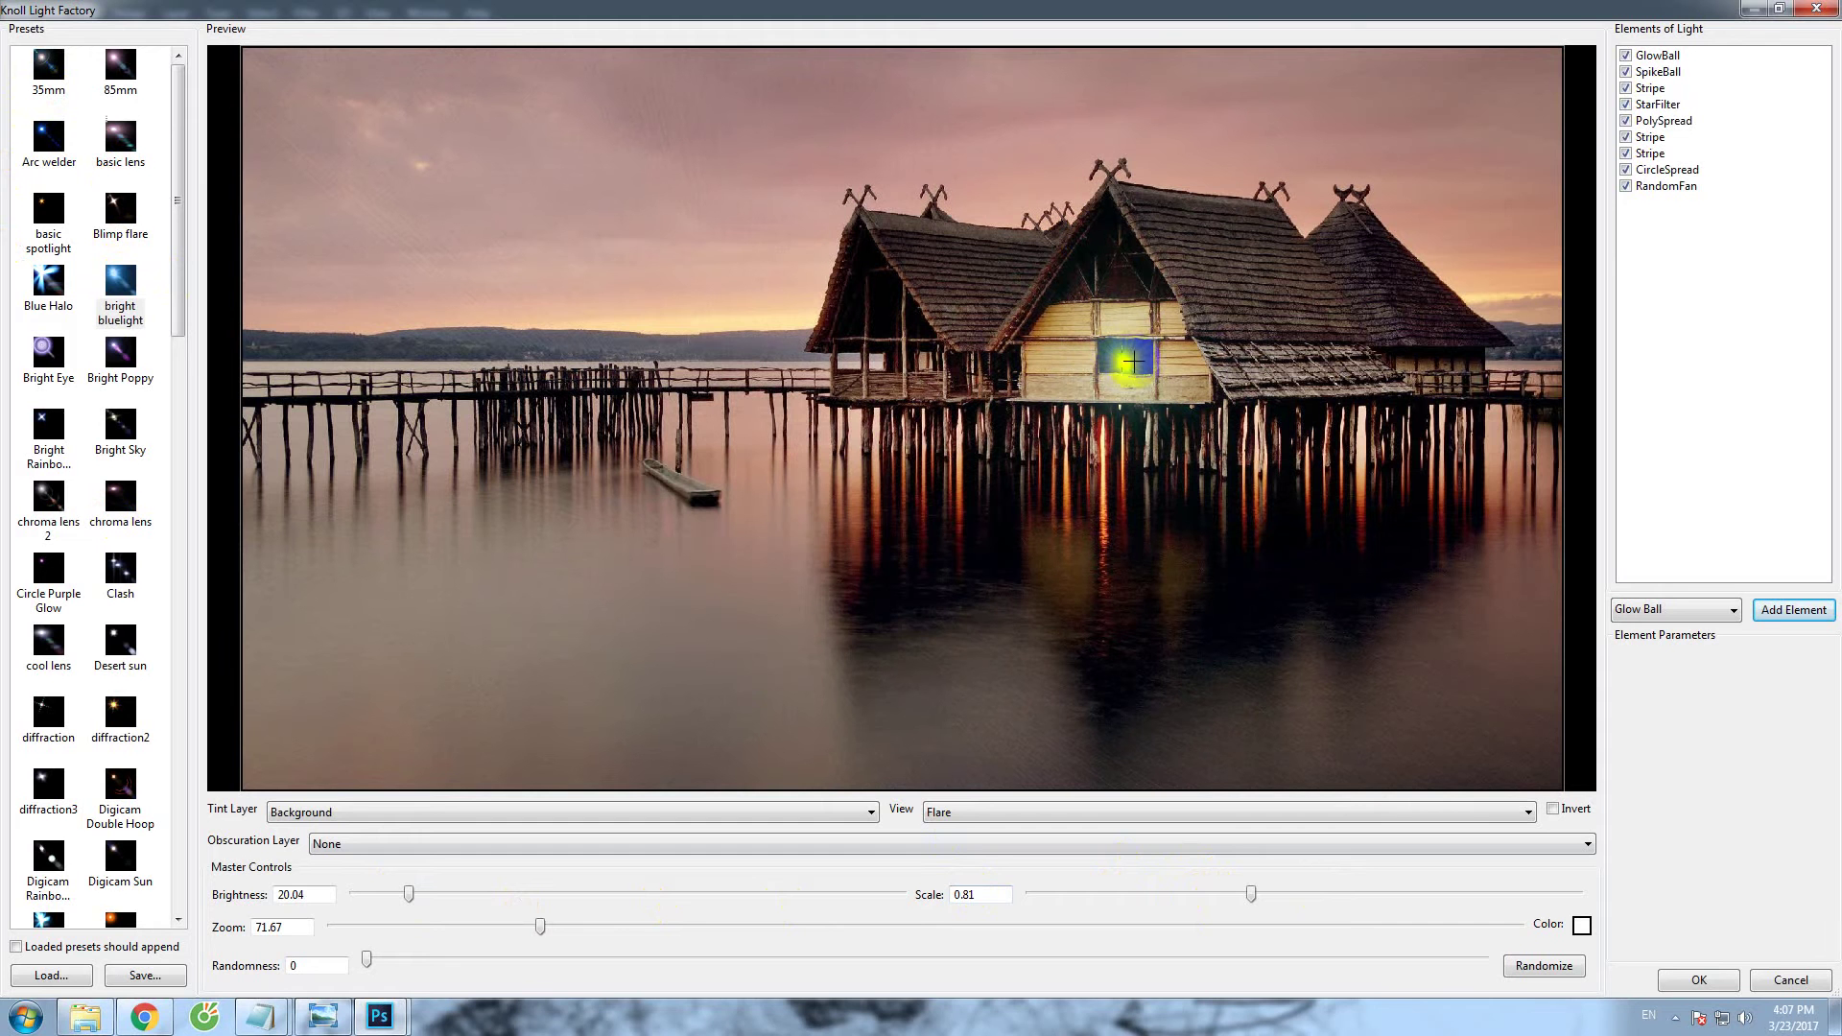
# Render the flare onto the photo, undo it with Ctrl+Z, and show the hidden tray icons.
pyautogui.click(1690, 977)
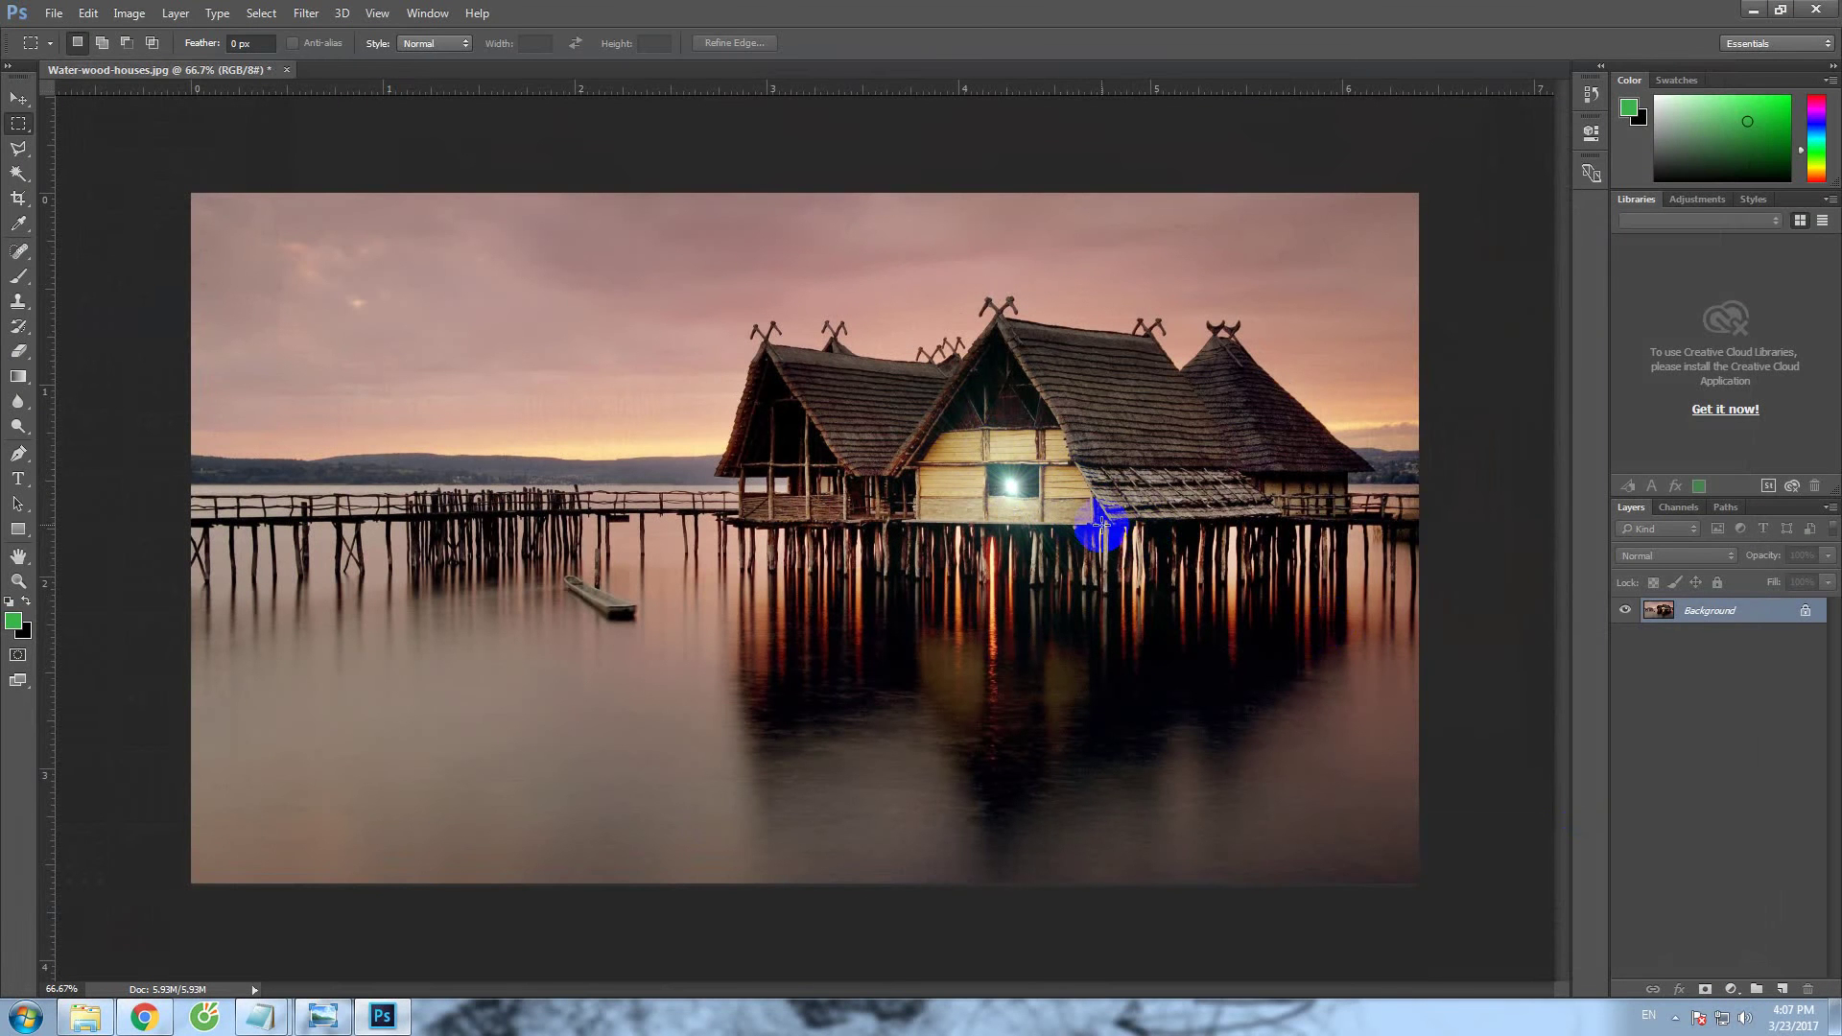
pyautogui.hotkey('ctrl', 'z')
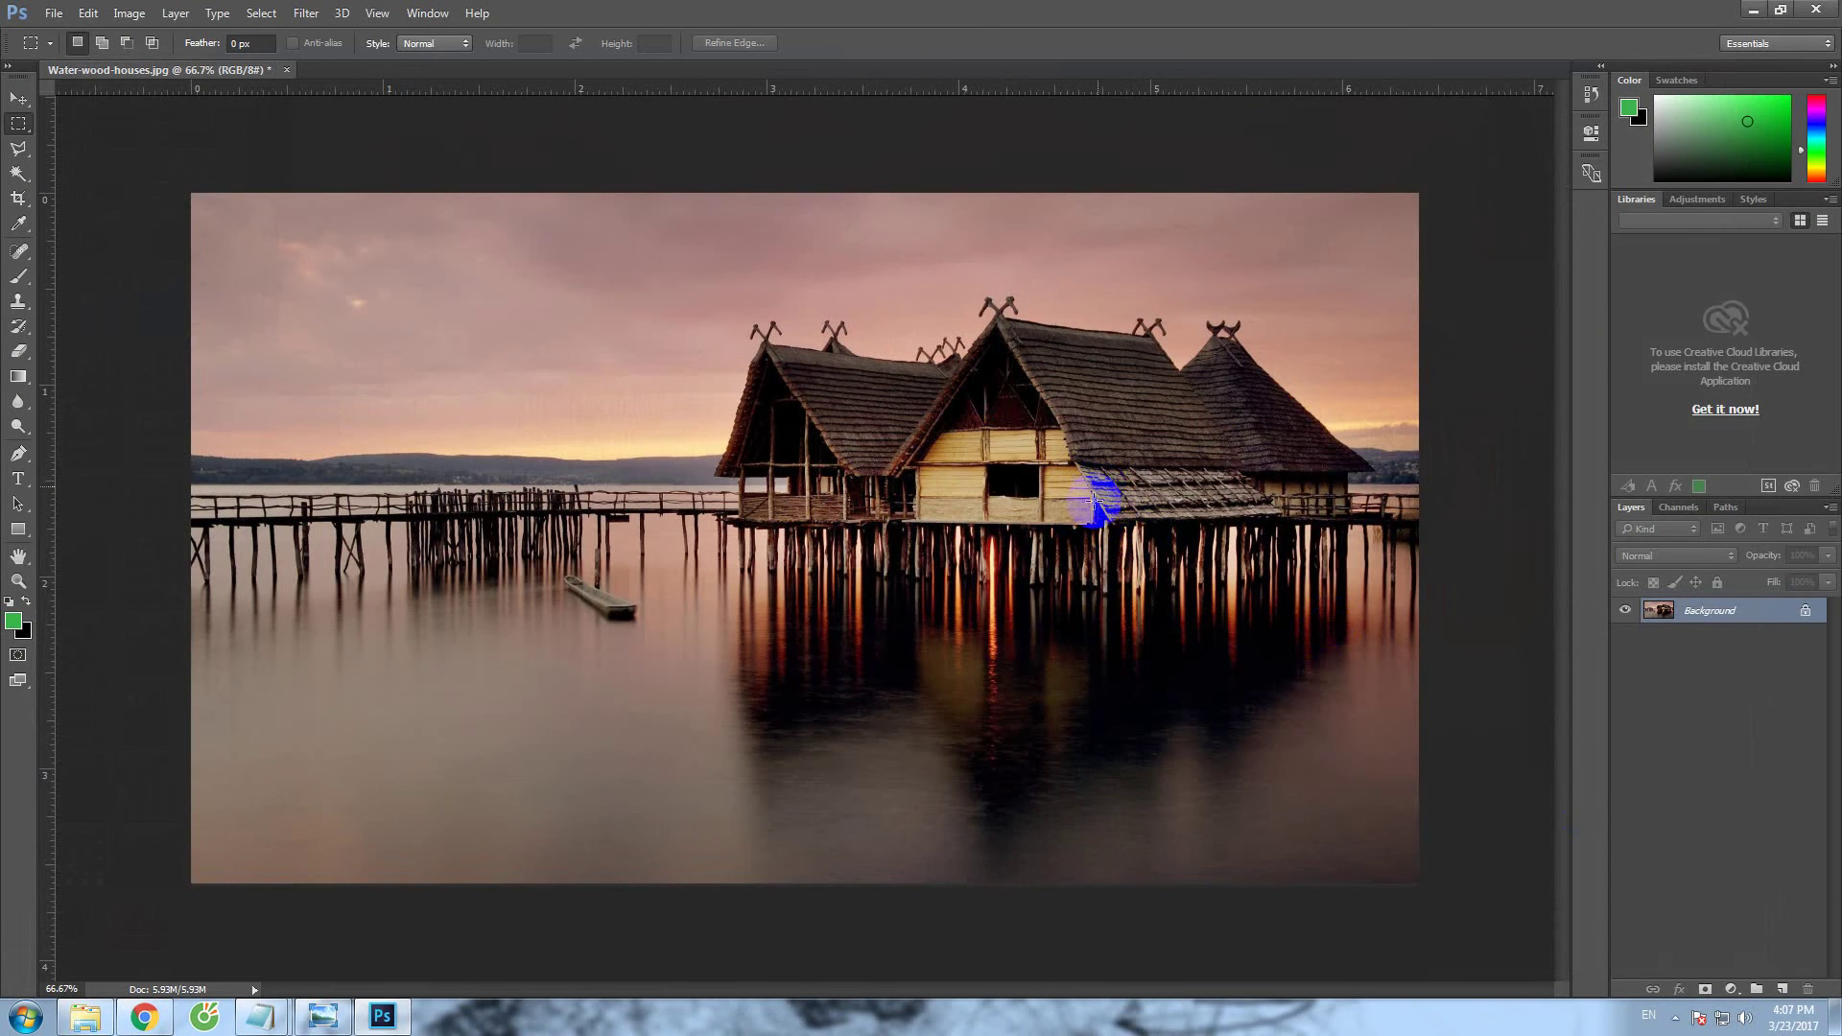
pyautogui.click(1677, 1017)
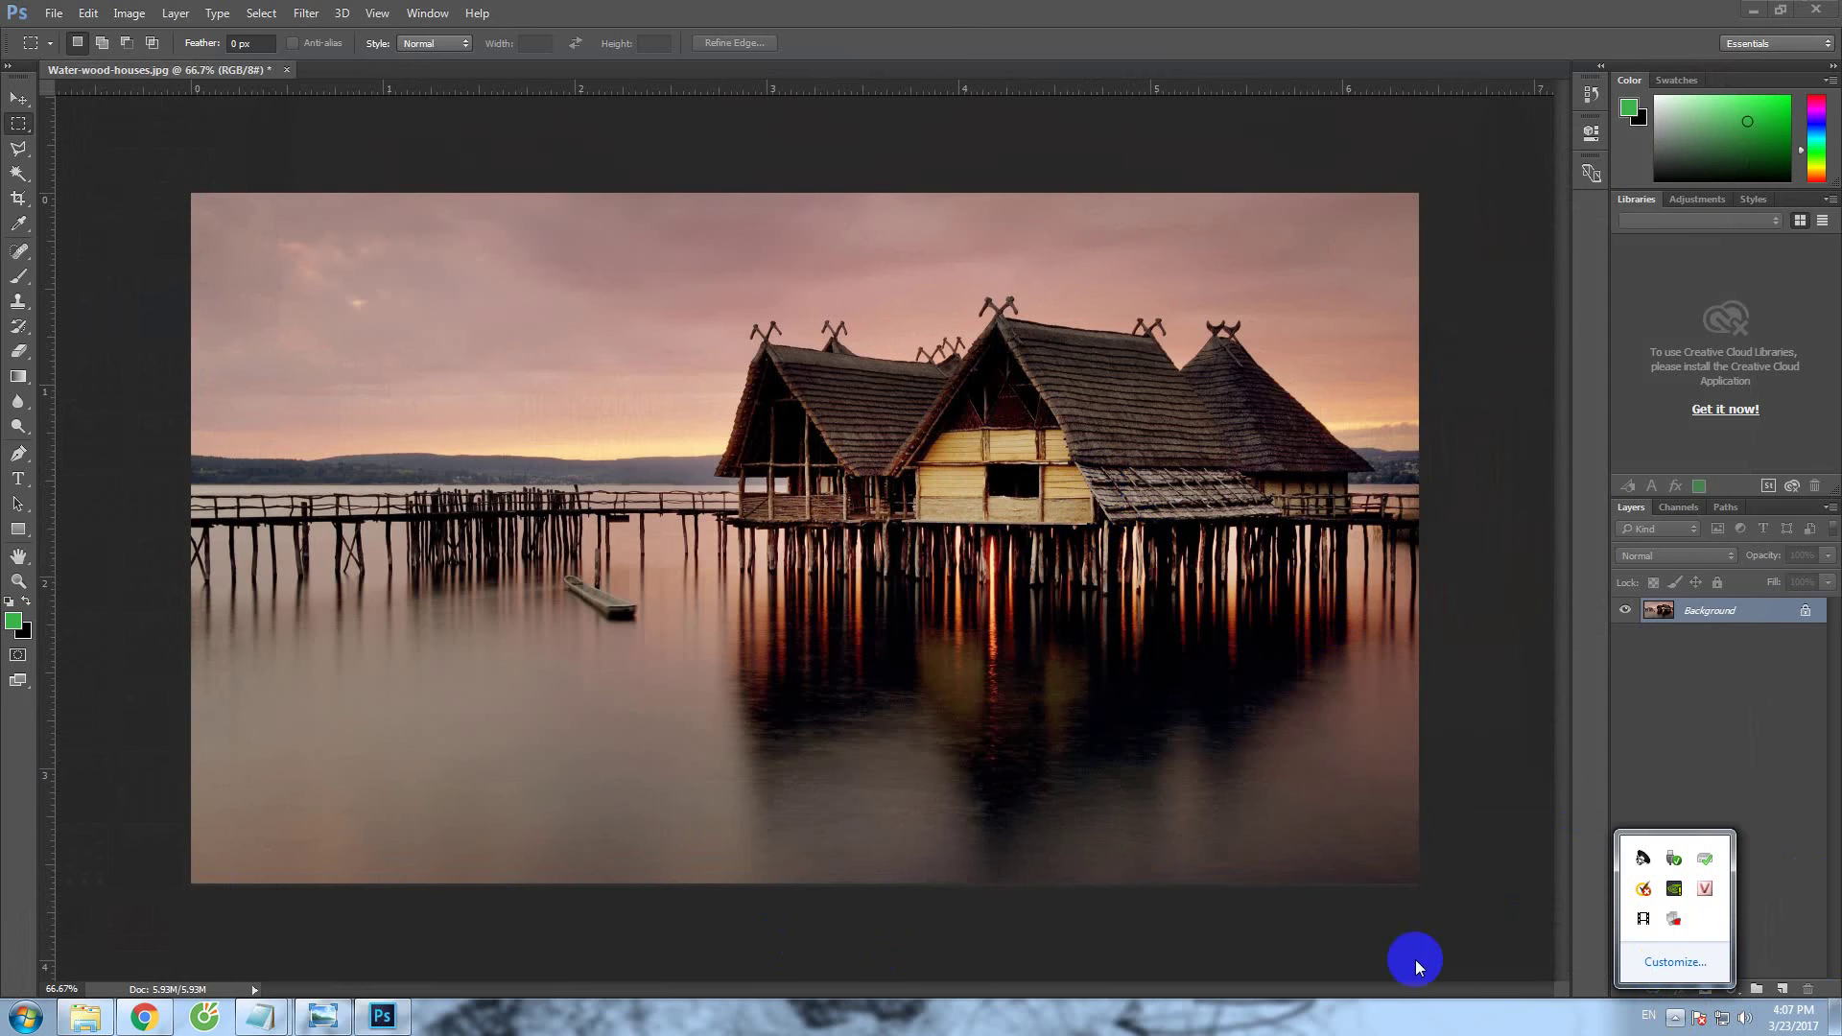